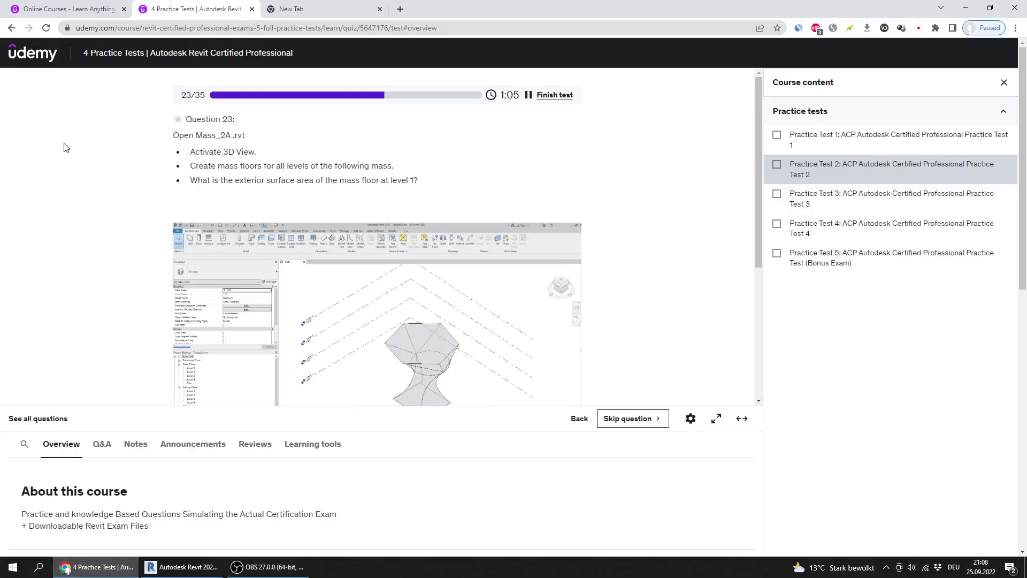
- Read question 23 of the practice test with its answer choices and examine the enlarged image of the mass
left_click(716, 420)
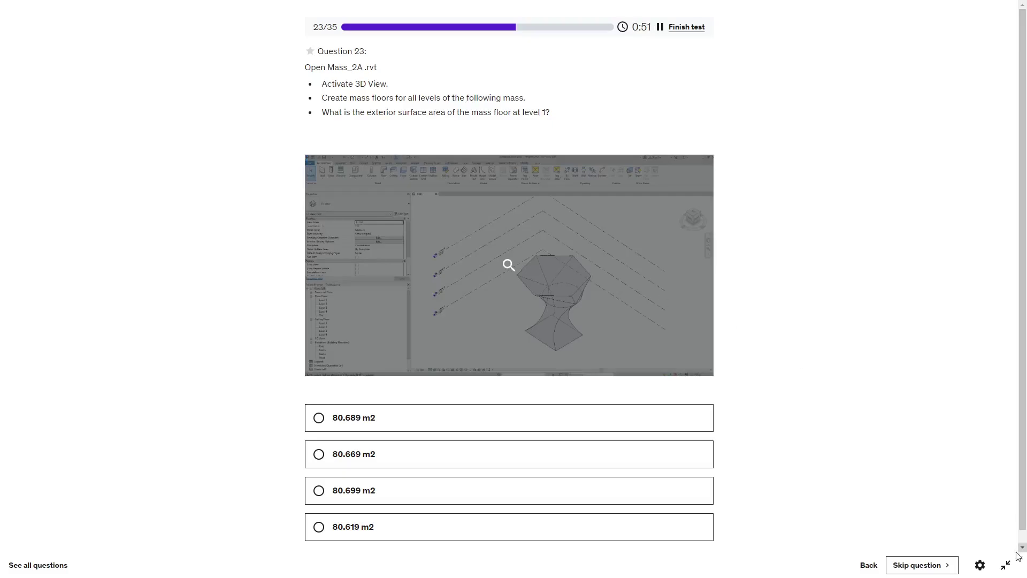
left_click(1006, 565)
scroll(725, 364, "down", 1)
scroll(725, 364, "down", 1)
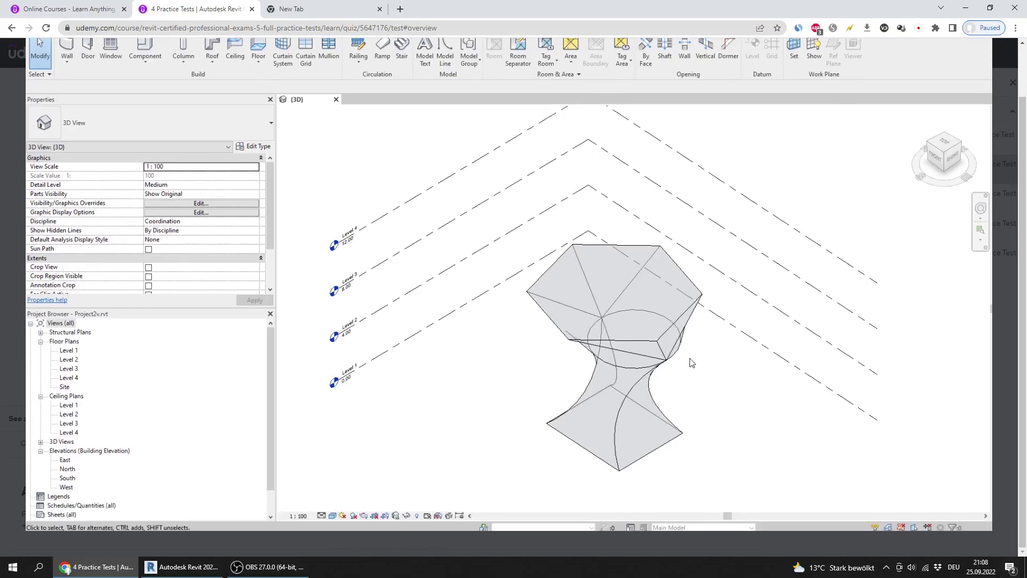
scroll(941, 191, "up", 1)
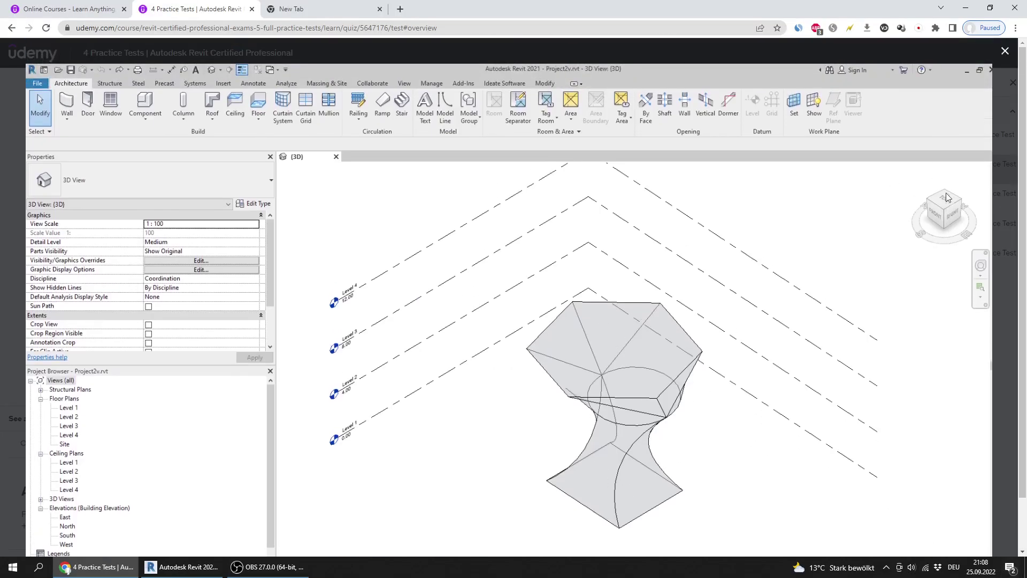
left_click(996, 52)
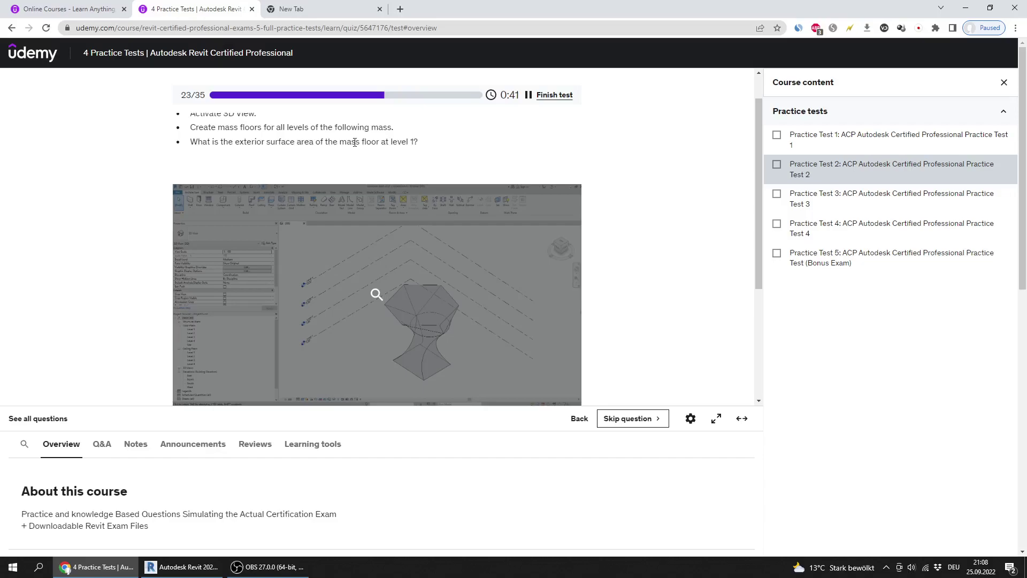
scroll(405, 167, "up", 1)
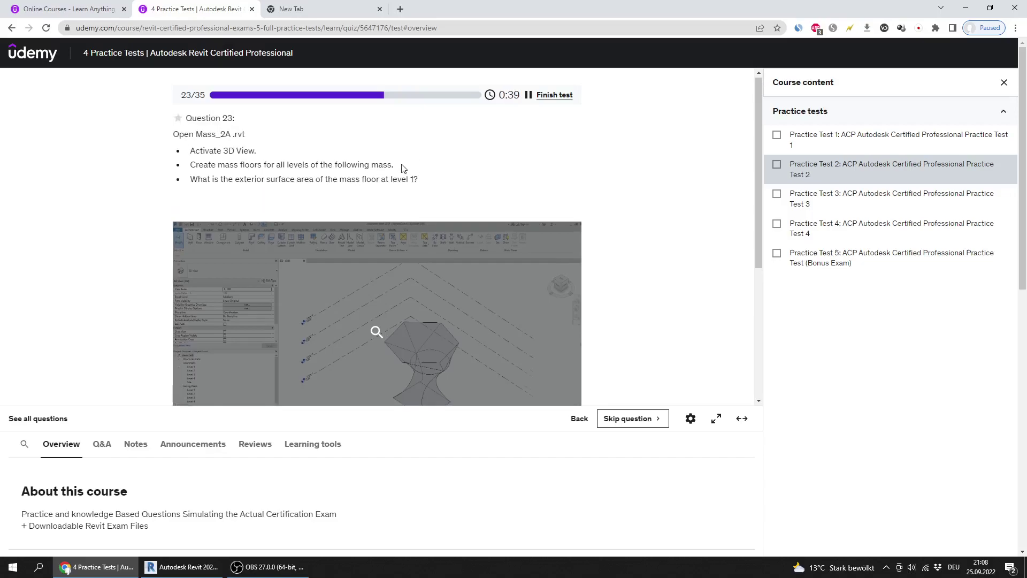
- Switch to Revit and close all open views of rails_02.rvt without saving the changes
left_click(195, 567)
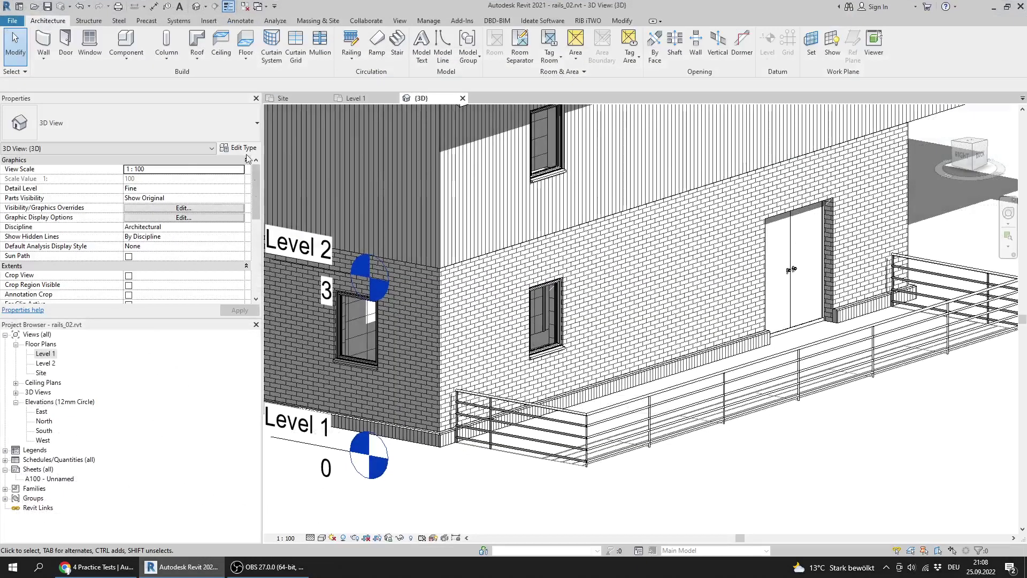
left_click(462, 98)
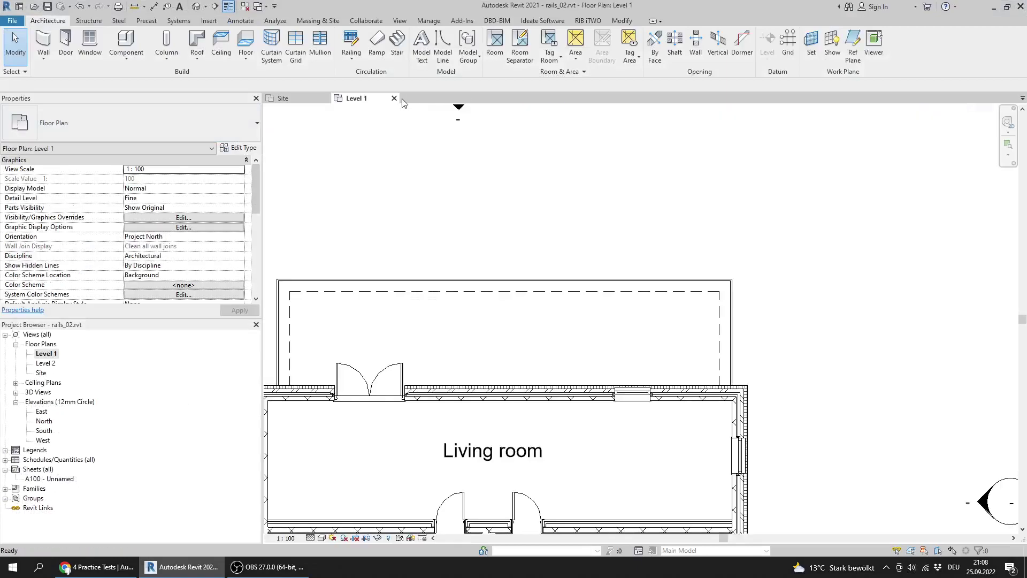
left_click(395, 98)
left_click(325, 100)
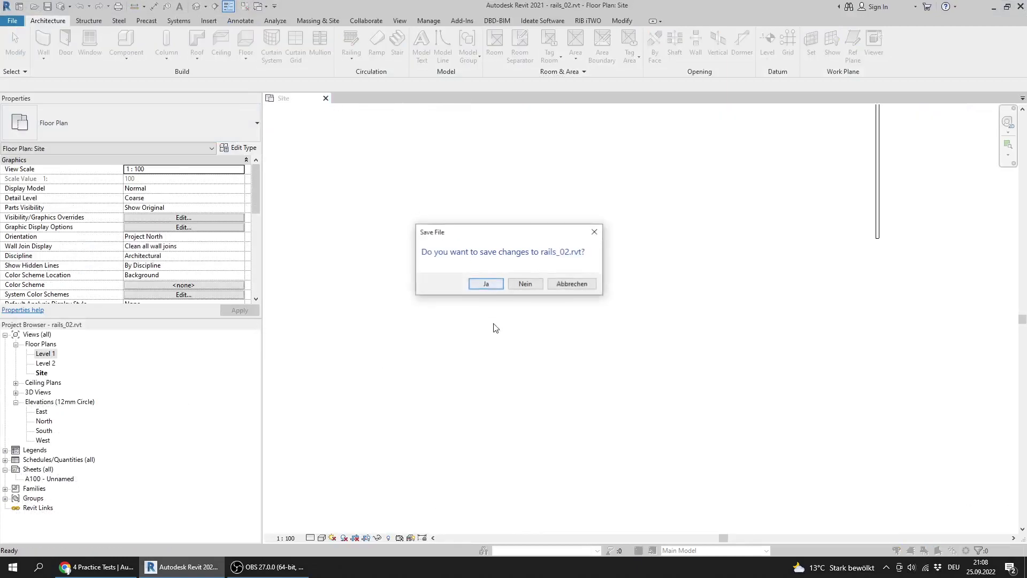
left_click(523, 285)
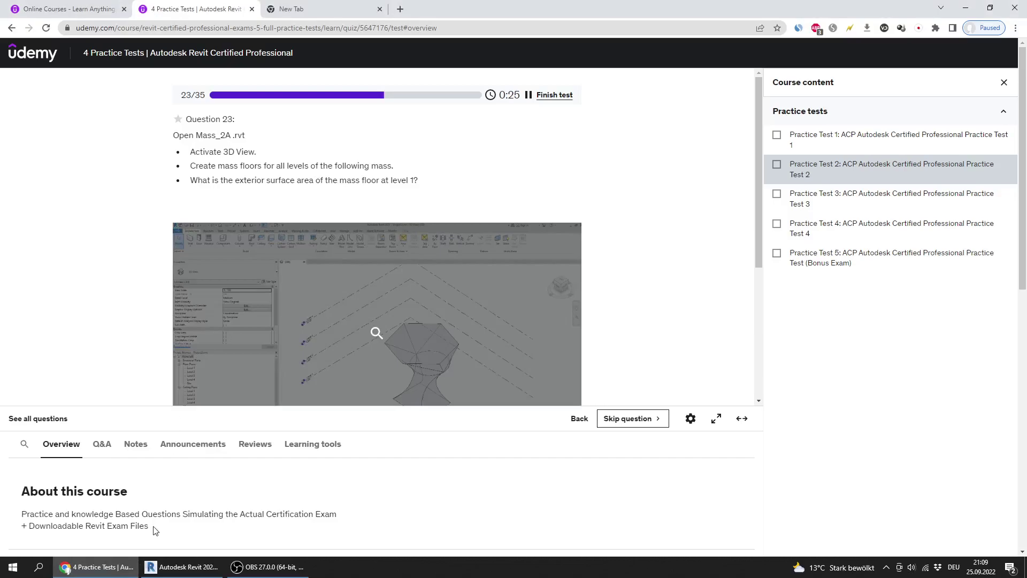
- Return to Revit and open the model Mass_2A.rvt from the Practice Test 2 folder
key("alt+Tab")
left_click(81, 129)
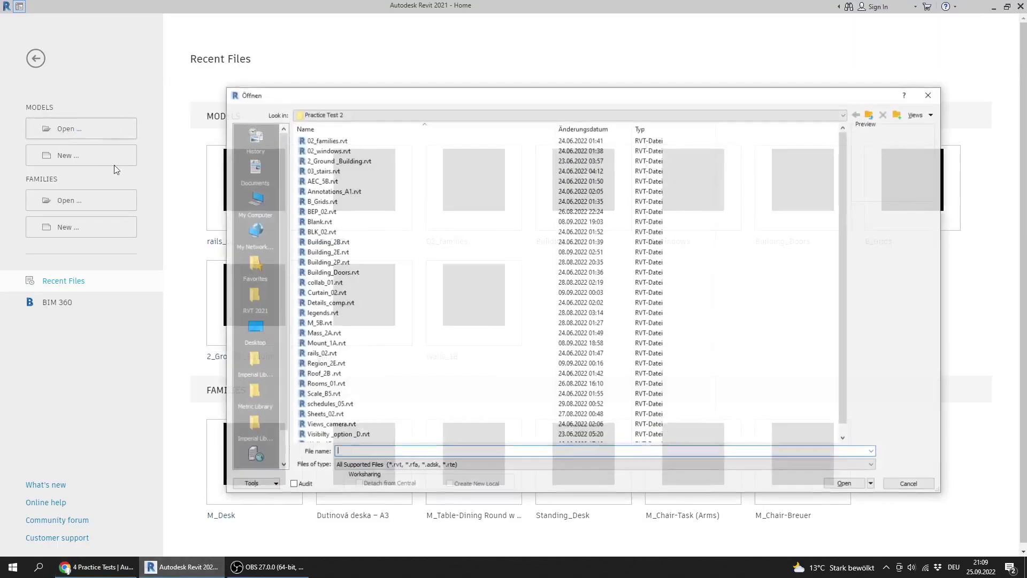
left_click(320, 221)
left_click(319, 323)
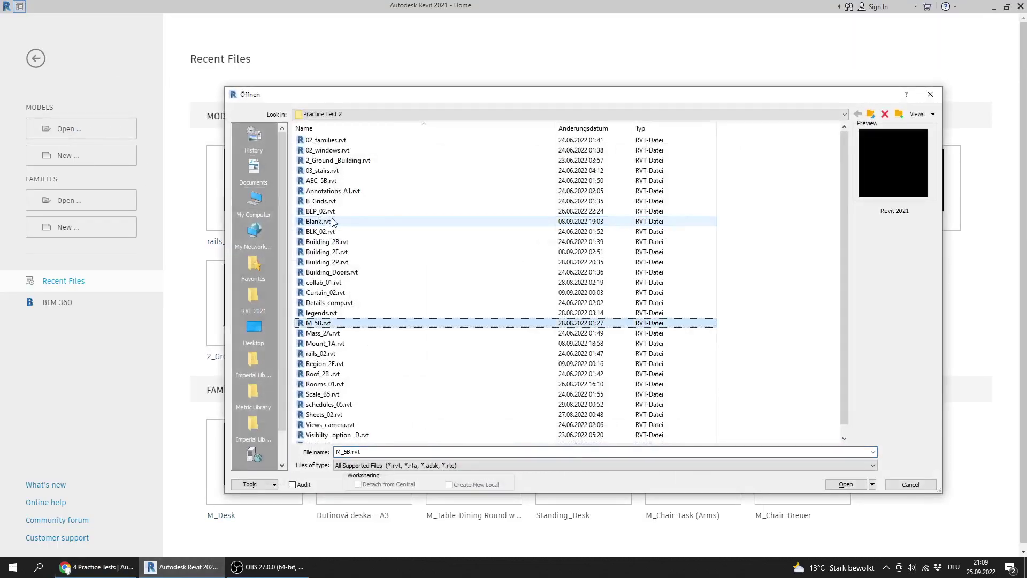
double_click(331, 334)
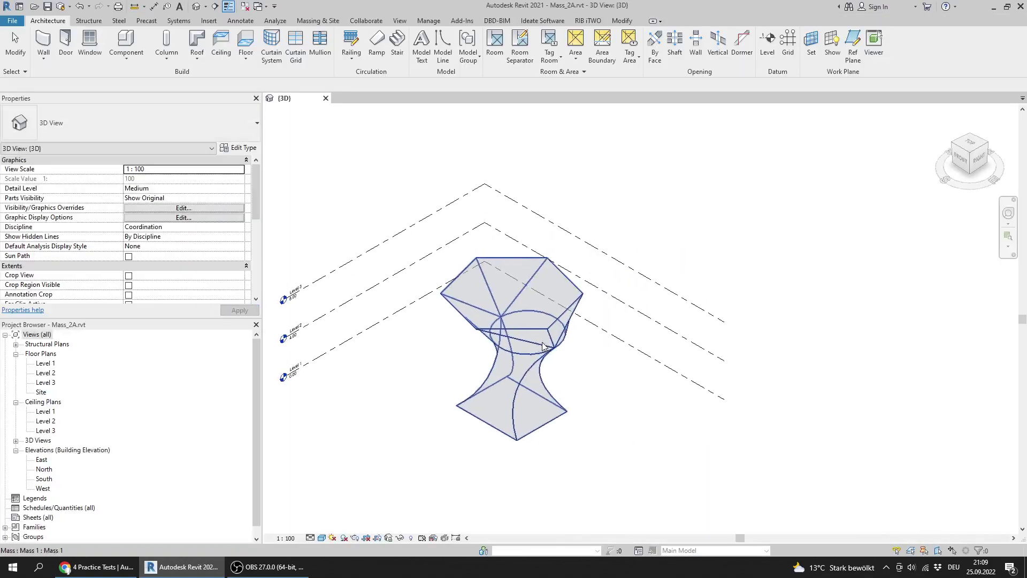
- Create mass floors for the mass in the 3D view at Level 1, Level 2 and Level 3
scroll(537, 346, "up", 4)
left_click(521, 324)
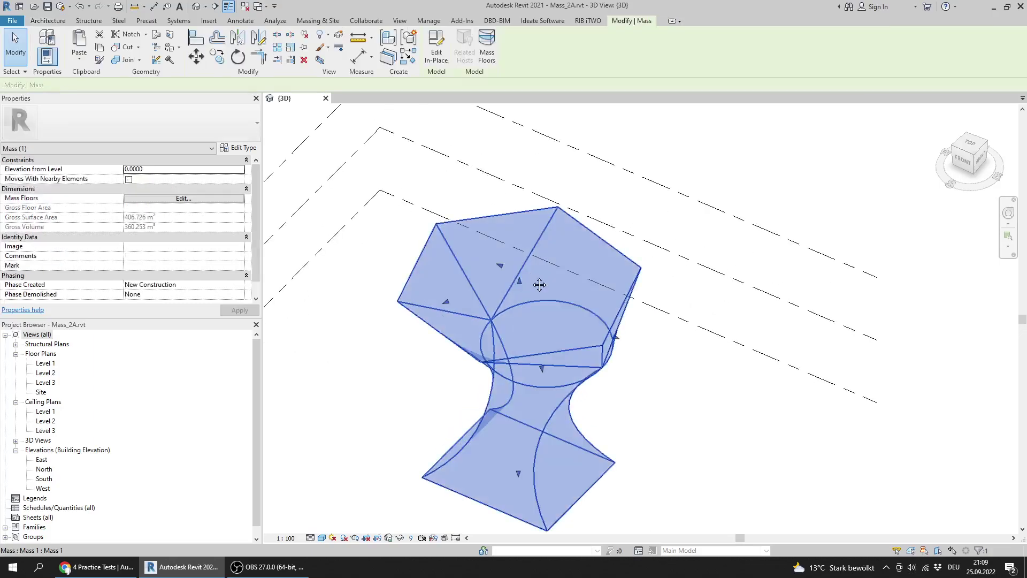
scroll(532, 307, "down", 1)
scroll(527, 315, "down", 2)
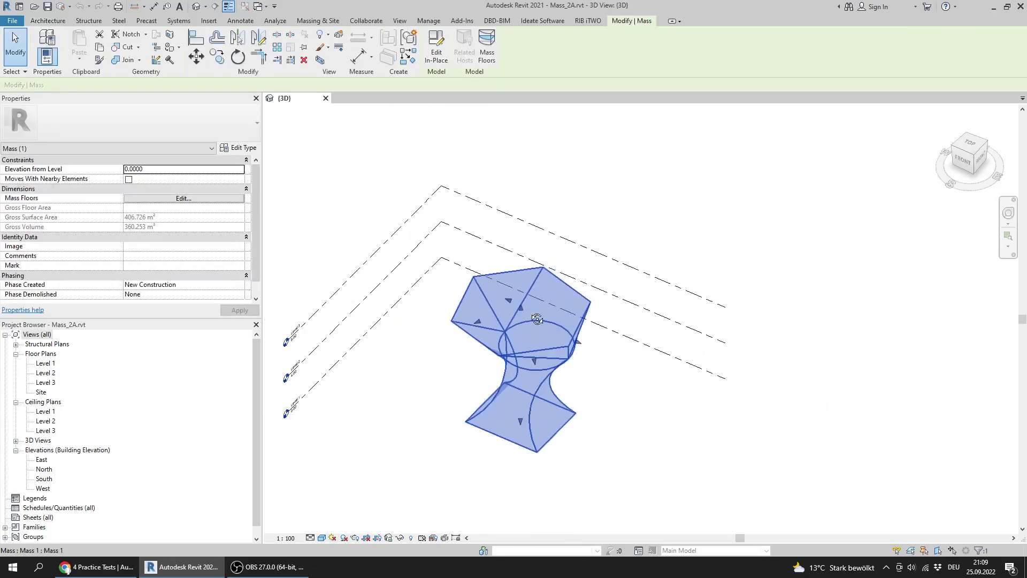
middle_click_drag(535, 320, 552, 321, "shift")
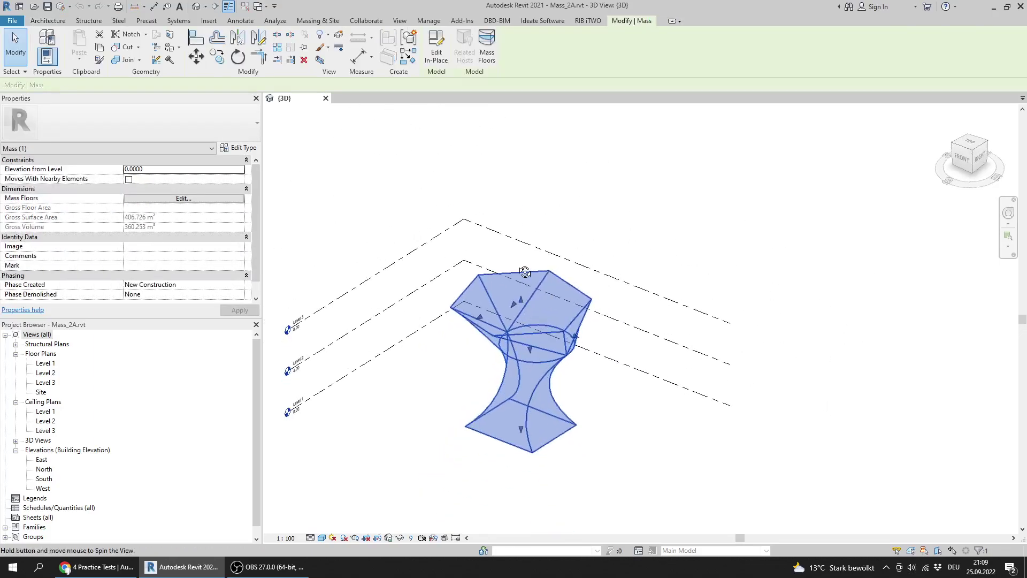
left_click(488, 60)
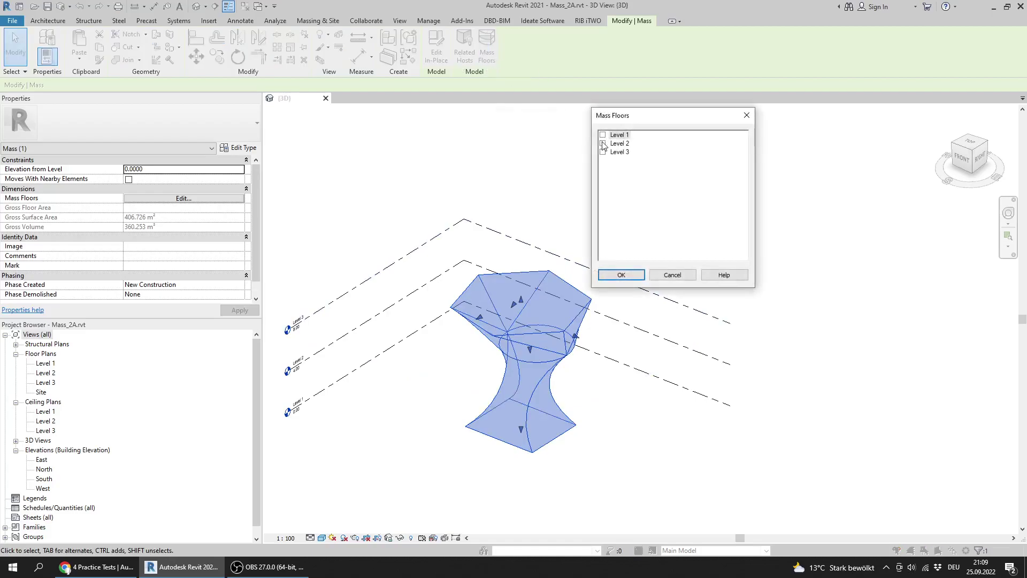
left_click(603, 134)
left_click(603, 143)
left_click(603, 152)
left_click(621, 275)
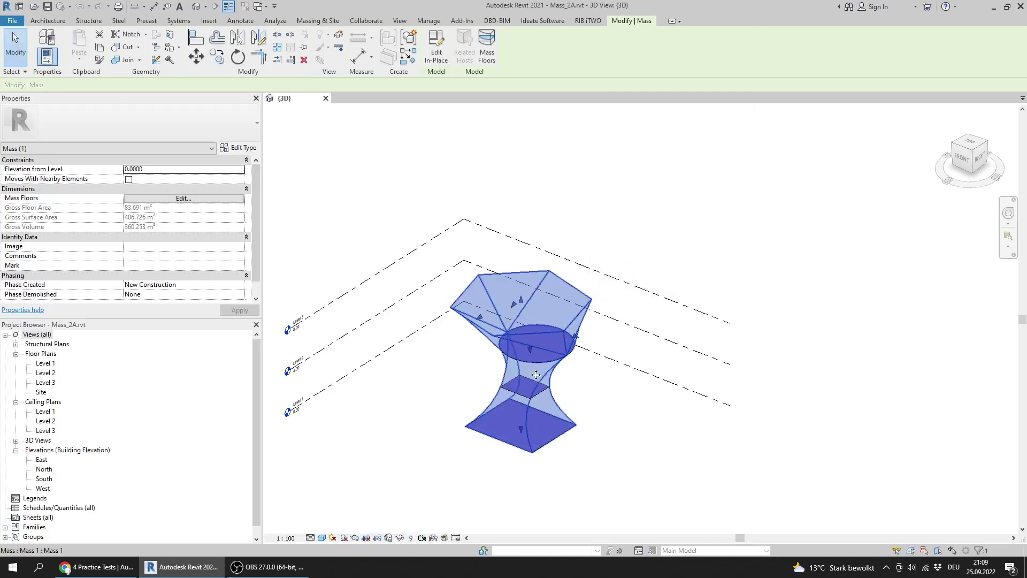
key("Escape")
scroll(526, 406, "up", 2)
middle_click_drag(526, 407, 439, 407, "shift")
- Switch to the browser, keep the practice test going past its time limit and dismiss the Dropbox notification
left_click(135, 571)
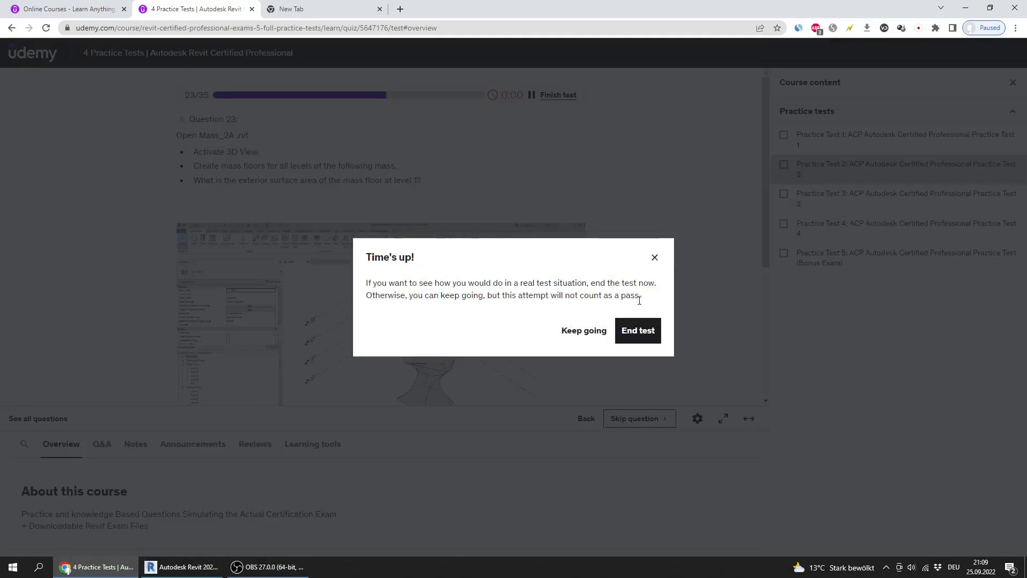
left_click(600, 335)
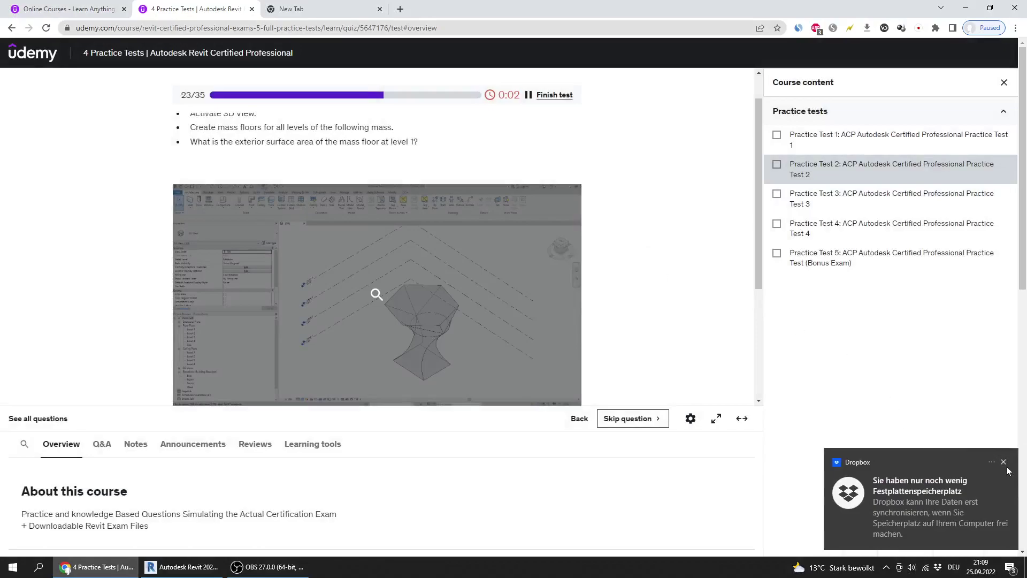
left_click(1005, 463)
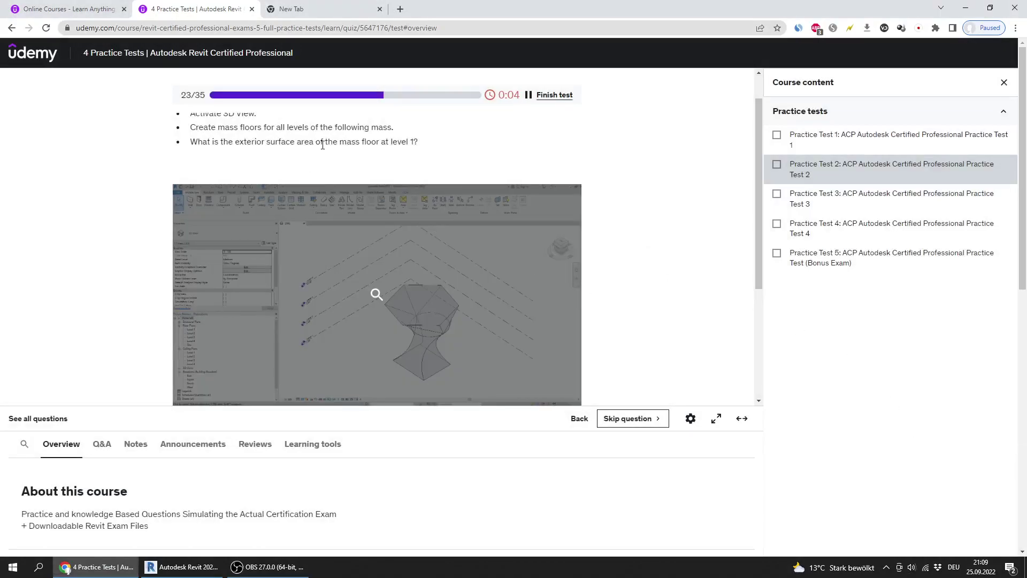
- Switch back to Revit and select the Level 1 mass floor to read its exterior surface area
left_click(182, 567)
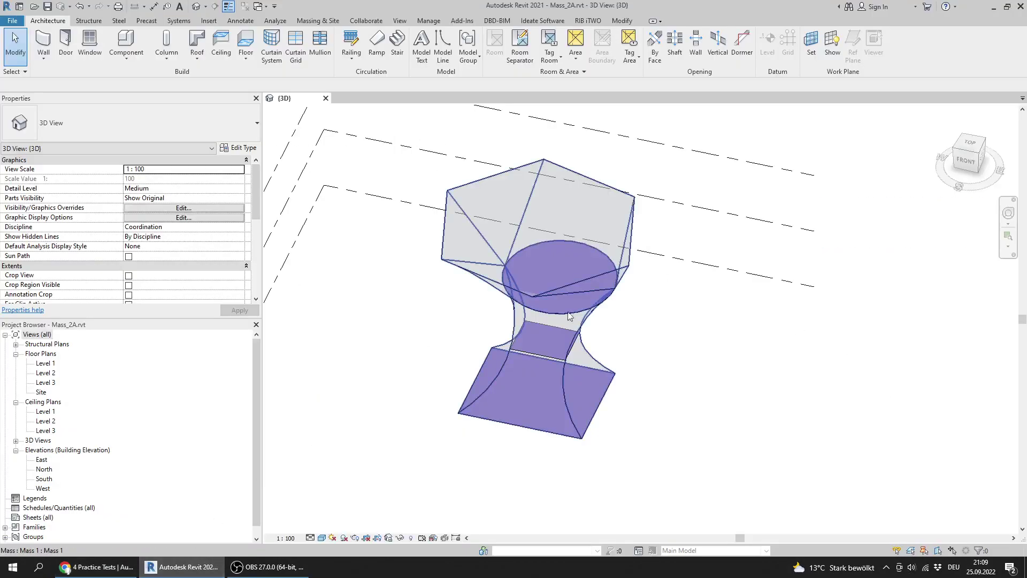
middle_click_drag(601, 380, 585, 340, "shift")
scroll(527, 425, "up", 3)
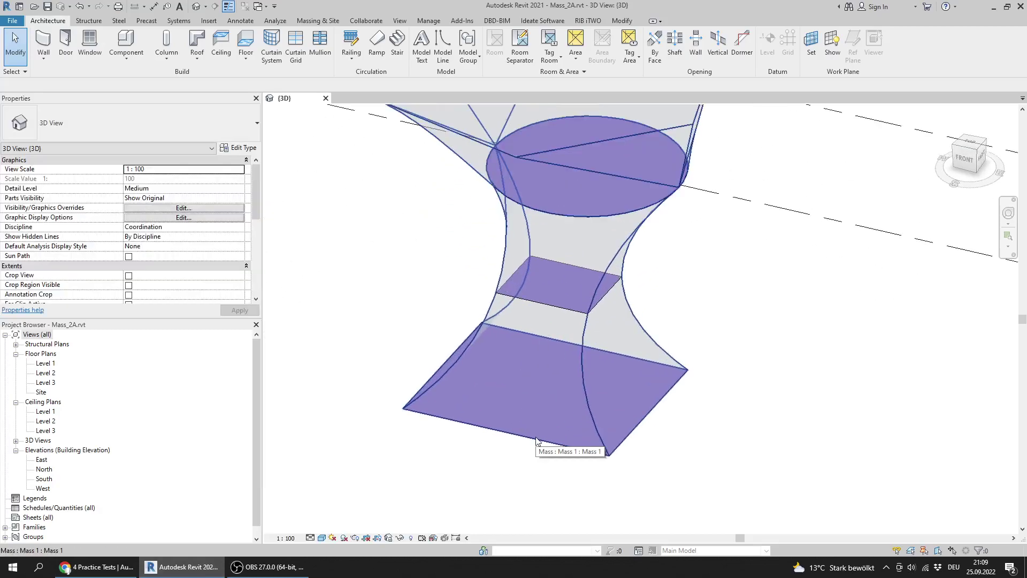
left_click(536, 438)
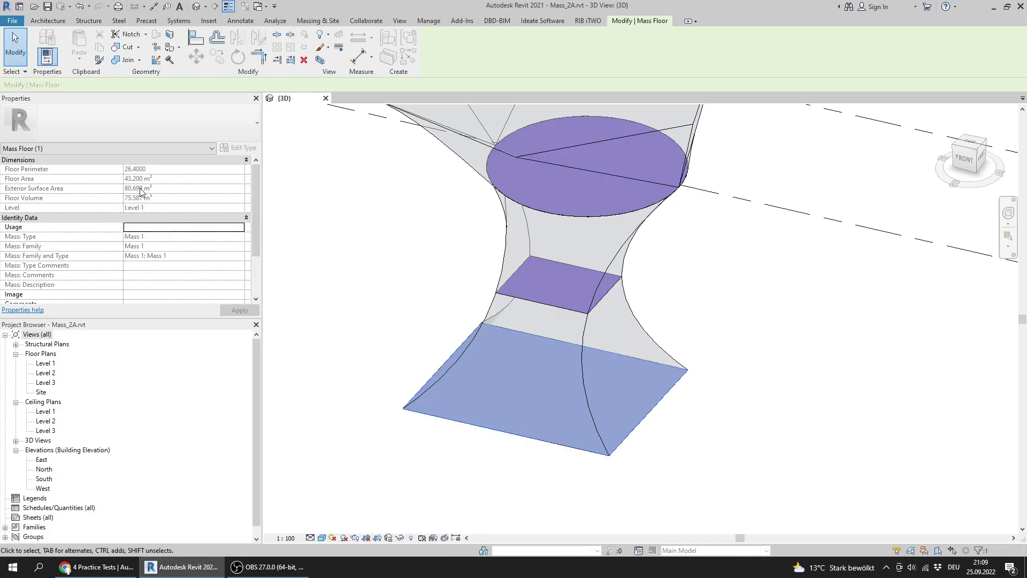
- Switch to the browser and answer question 23 with 80.699 m2
left_click(96, 567)
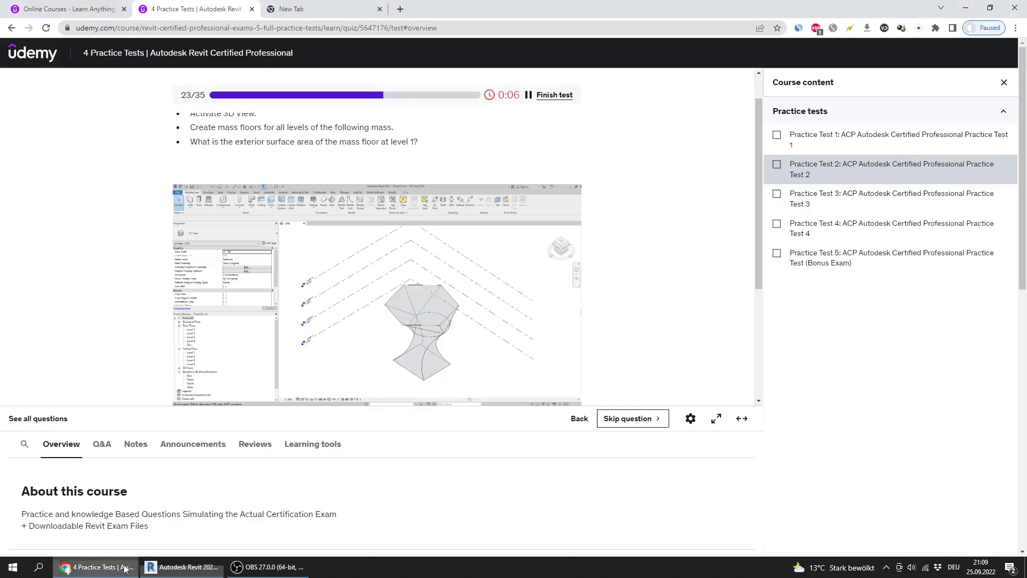
scroll(348, 243, "down", 4)
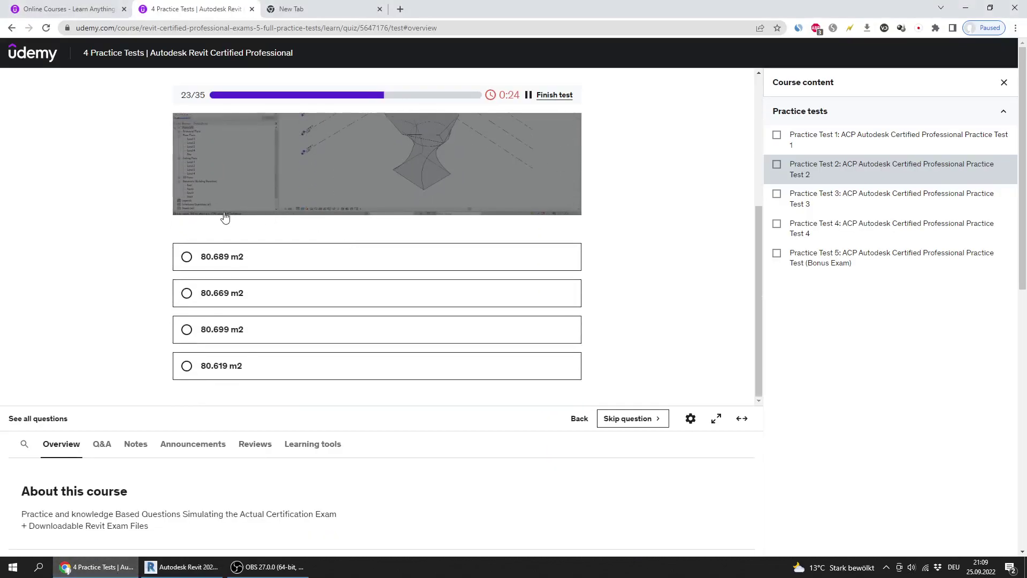
left_click(239, 328)
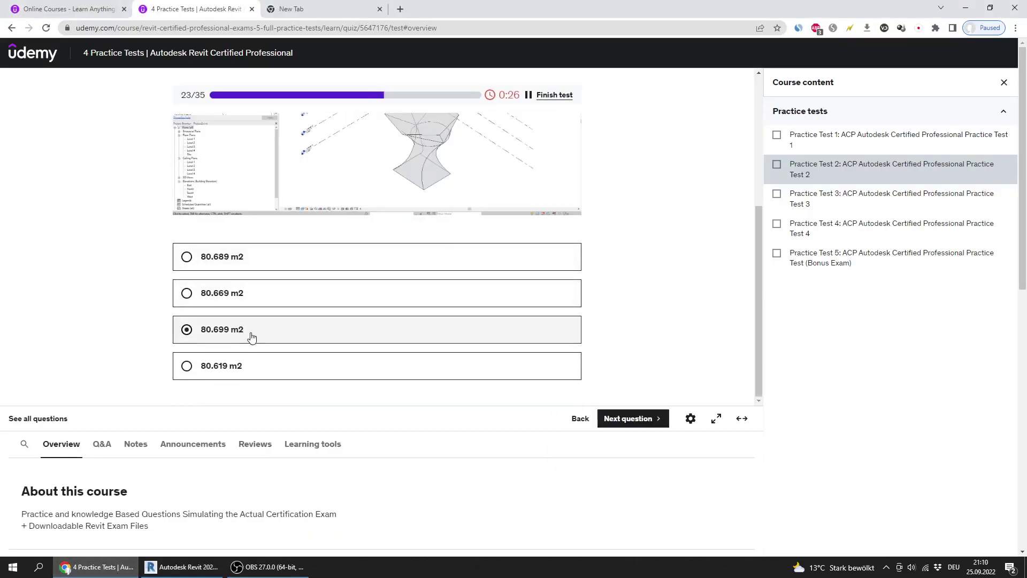
- Review questions 21 to 23 of the practice test in full-screen view, ending on question 23
scroll(287, 299, "up", 4)
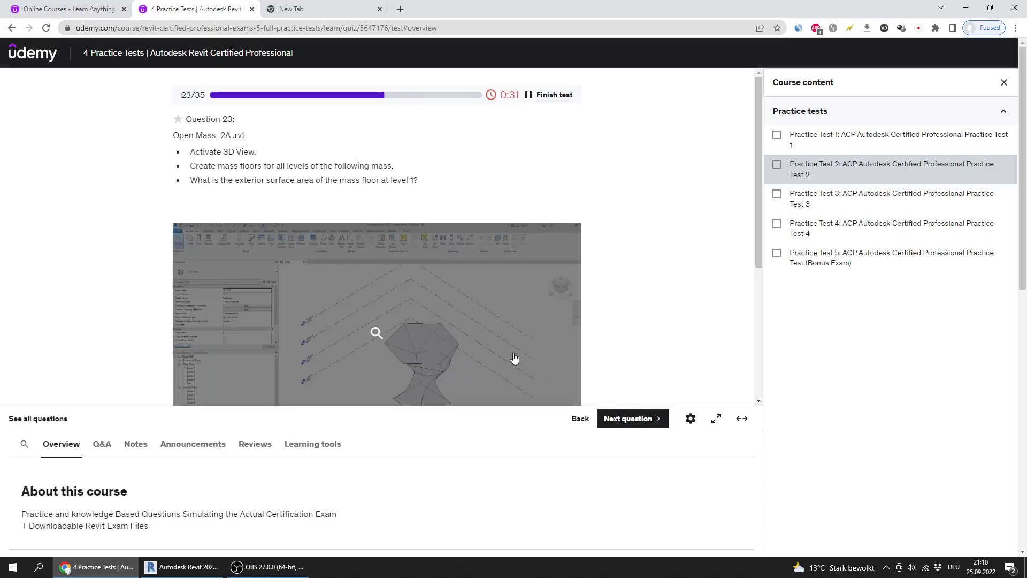
left_click(716, 418)
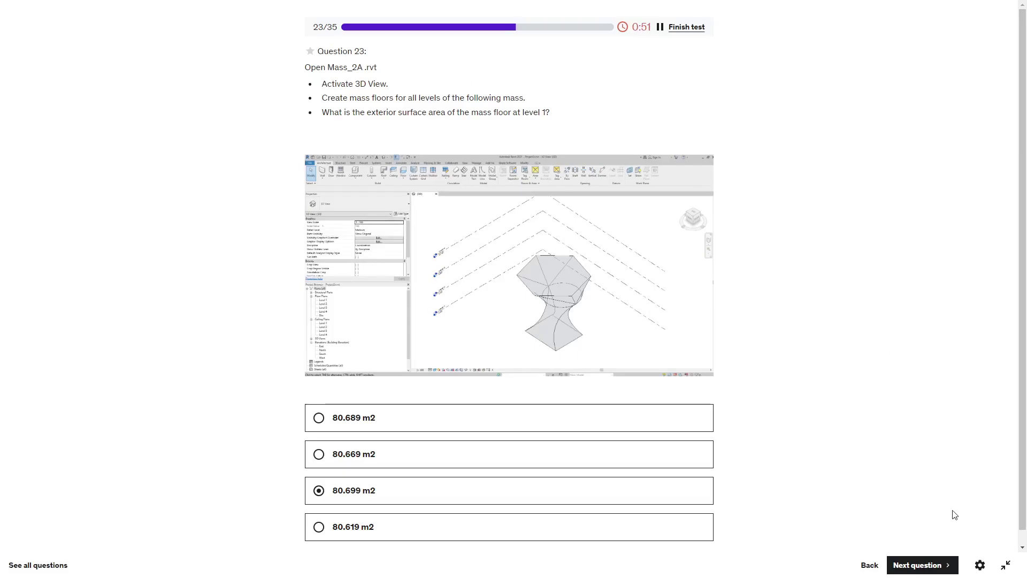
left_click(871, 565)
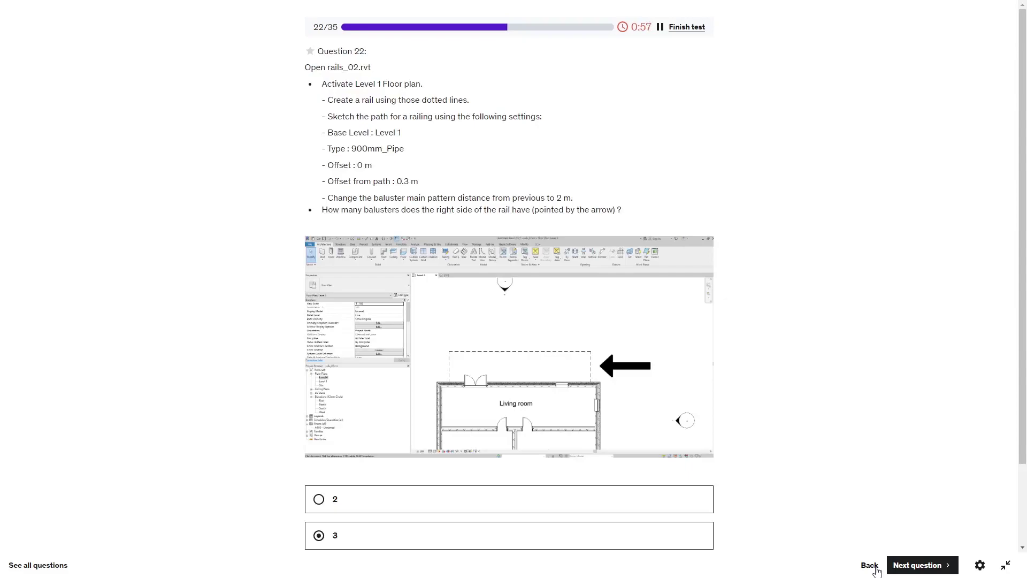
left_click(874, 569)
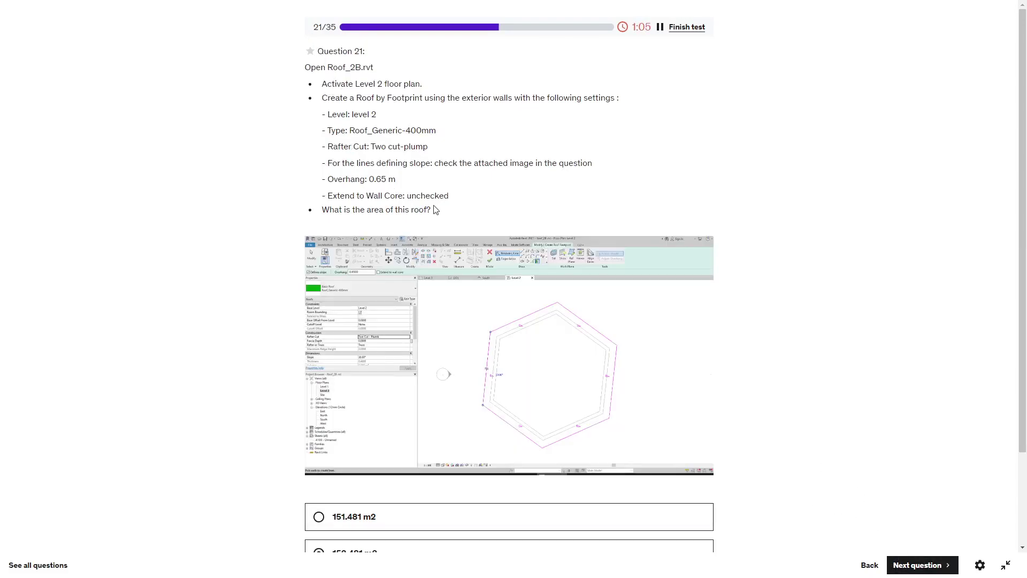
left_click(923, 566)
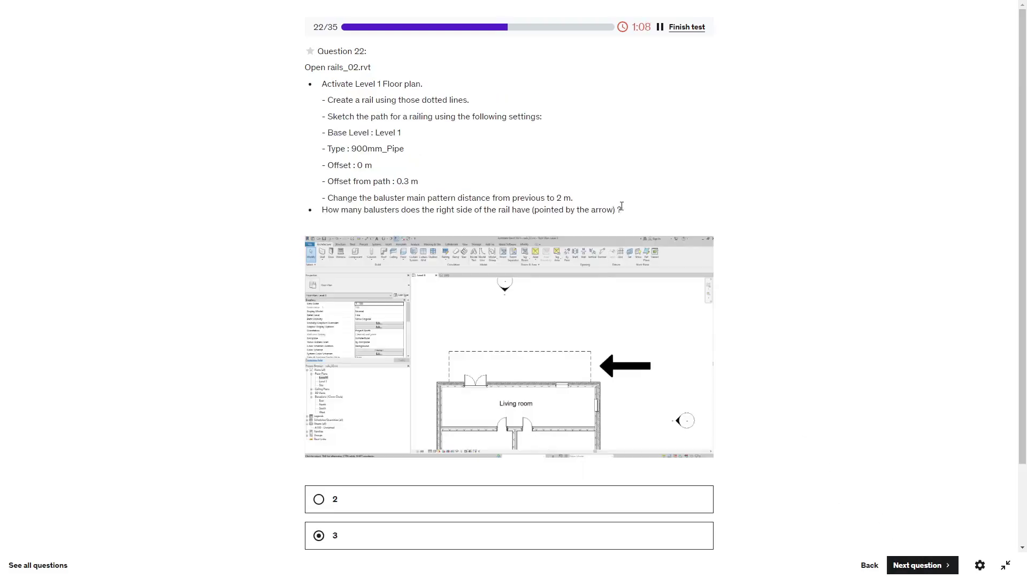
left_click_drag(624, 211, 281, 80)
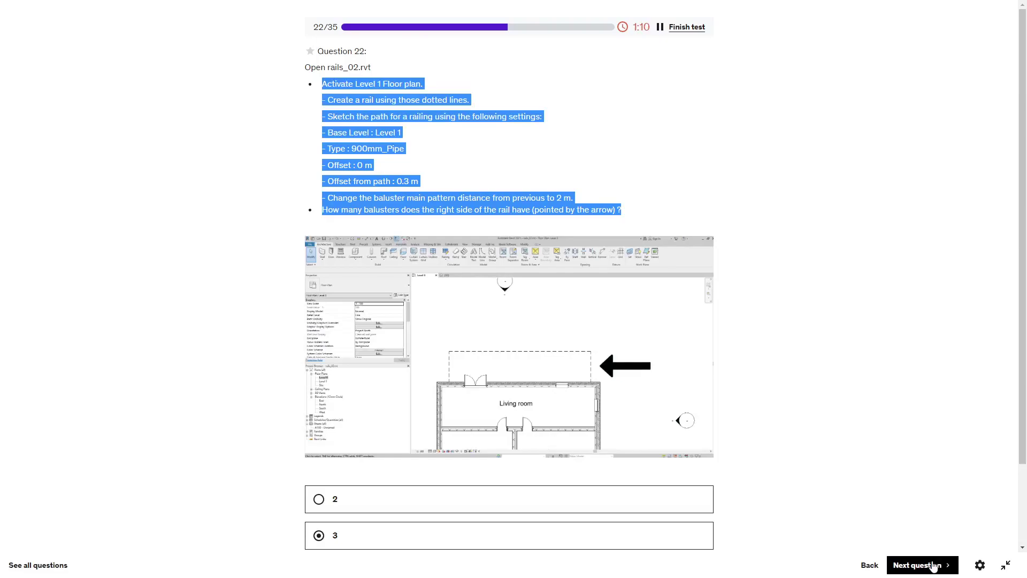
left_click(934, 565)
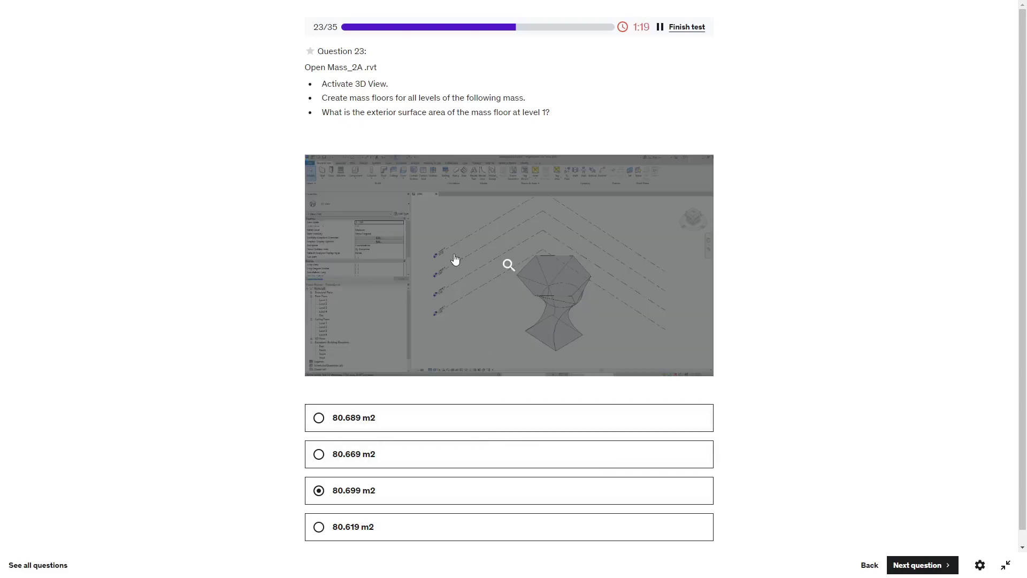
left_click(872, 567)
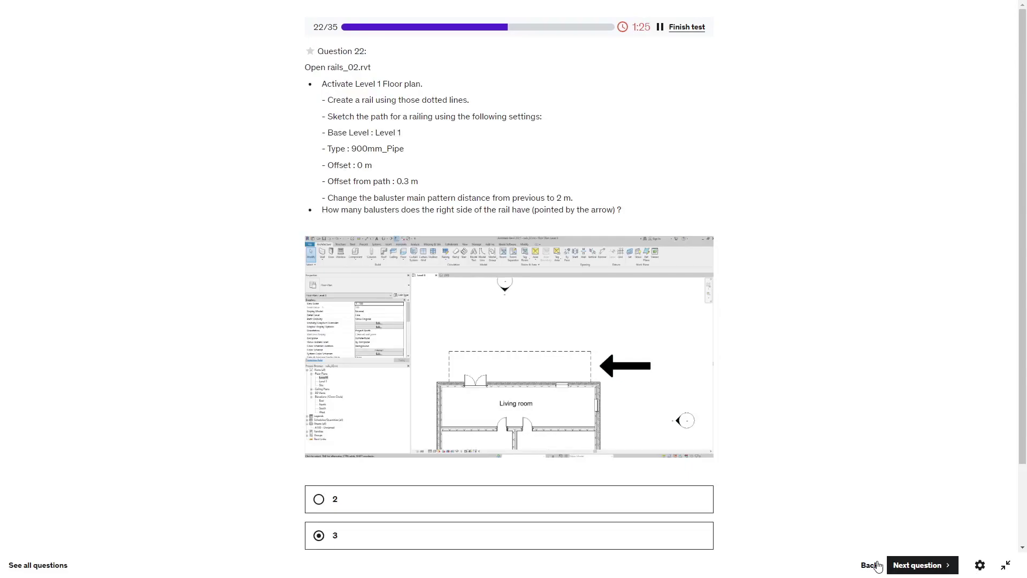
left_click(912, 570)
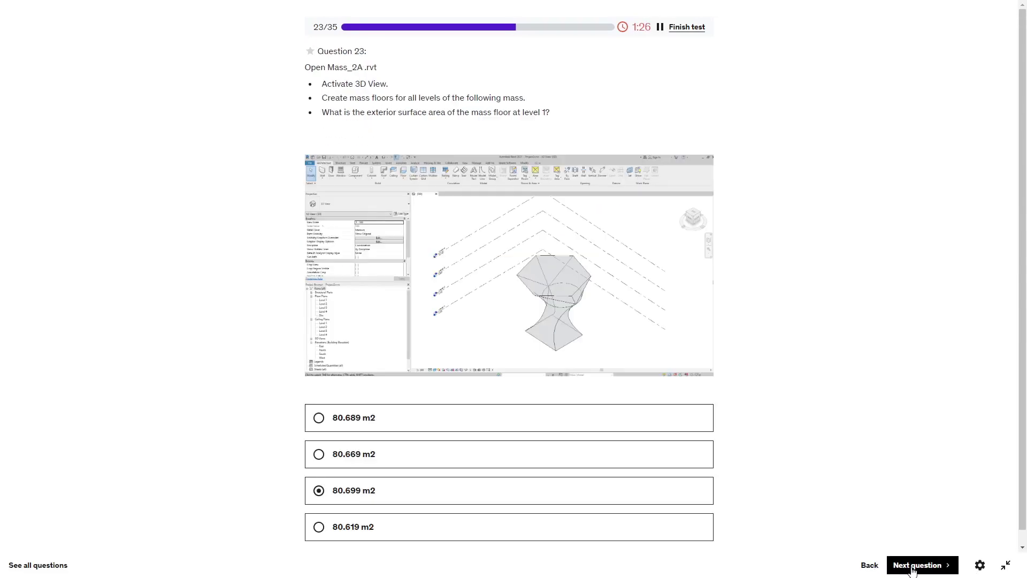
- Advance the practice test to question 24, recheck question 23 and leave full-screen view on question 24
left_click(912, 569)
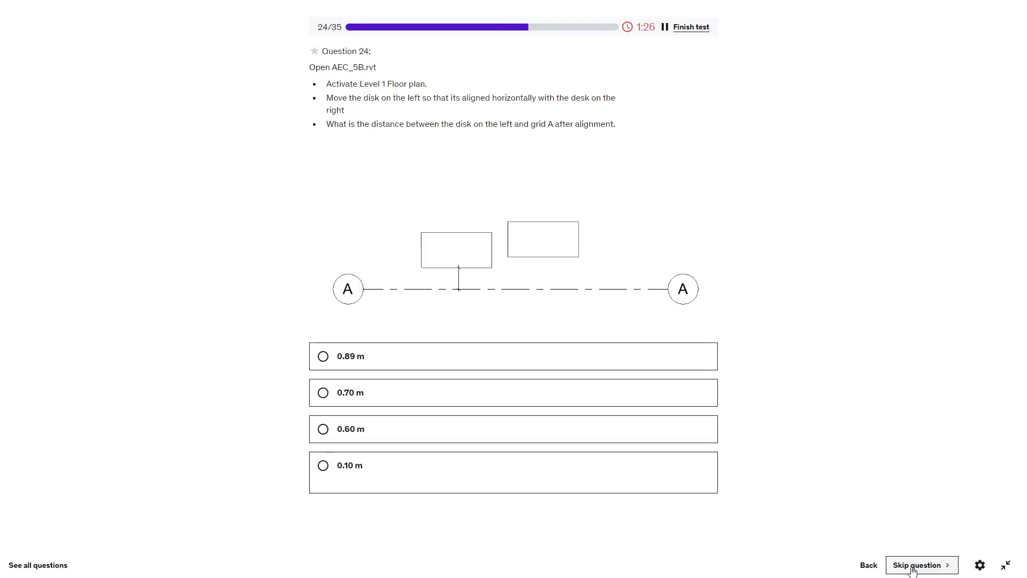
left_click(872, 567)
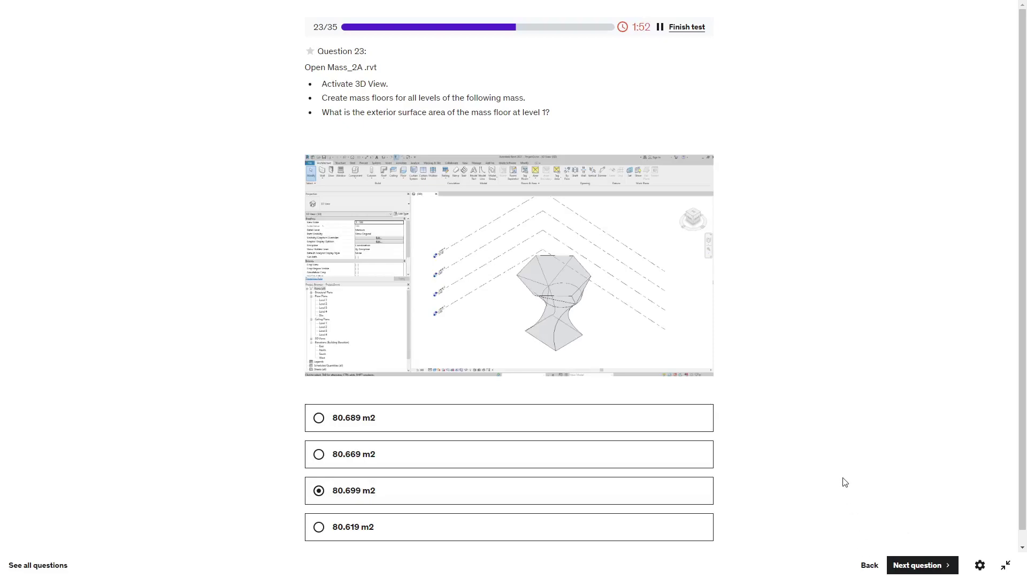
left_click(921, 565)
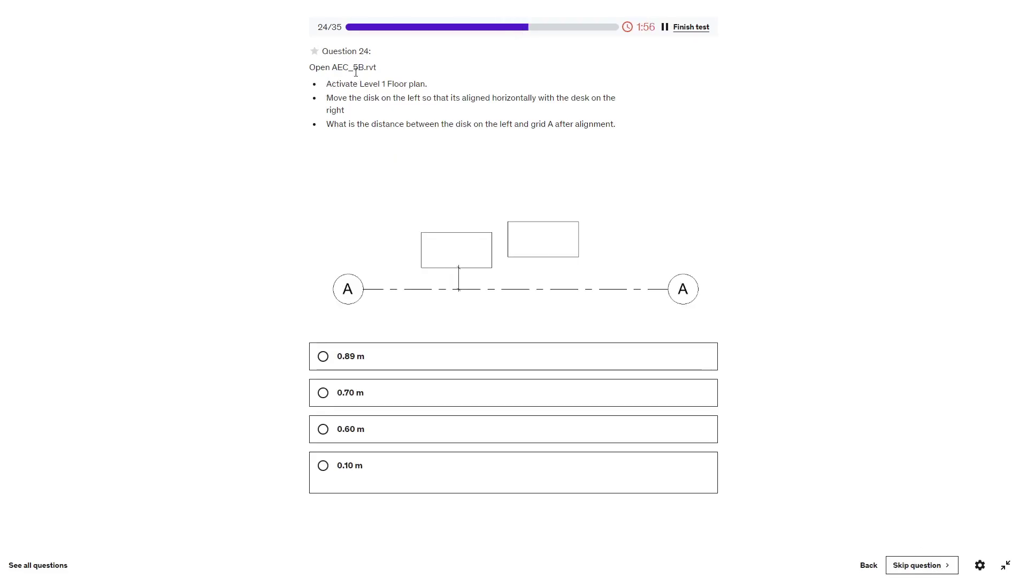
left_click(1005, 565)
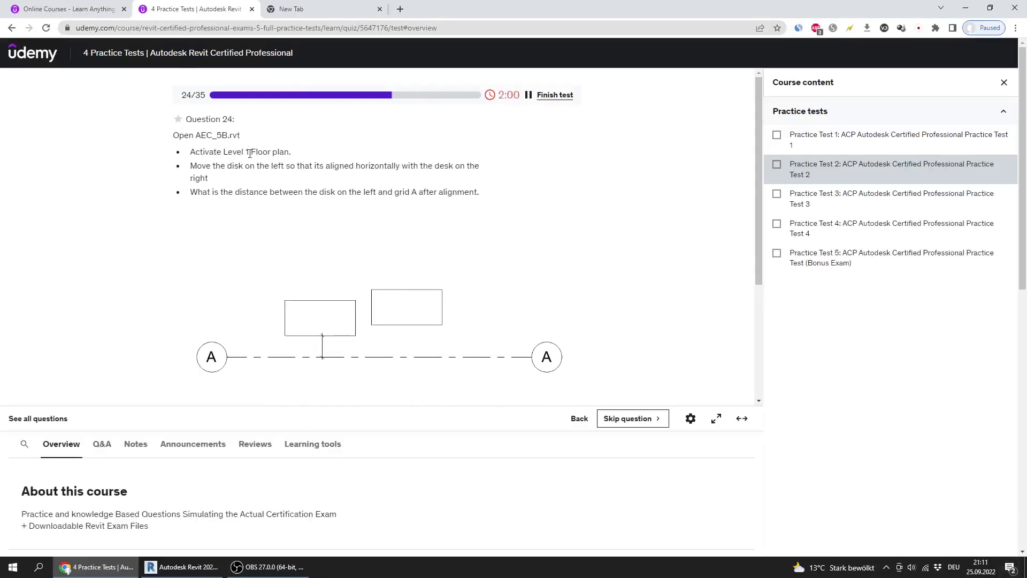
- Switch to Revit, close Mass_2A.rvt without saving and open AEC_5B.rvt from the Practice Test 2 folder
left_click(182, 567)
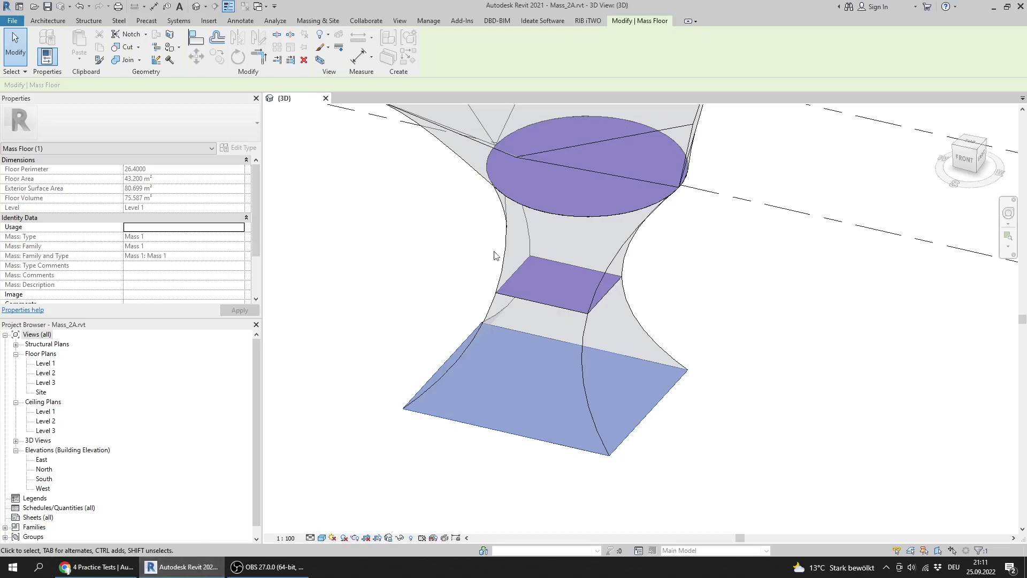
middle_click_drag(495, 254, 472, 323)
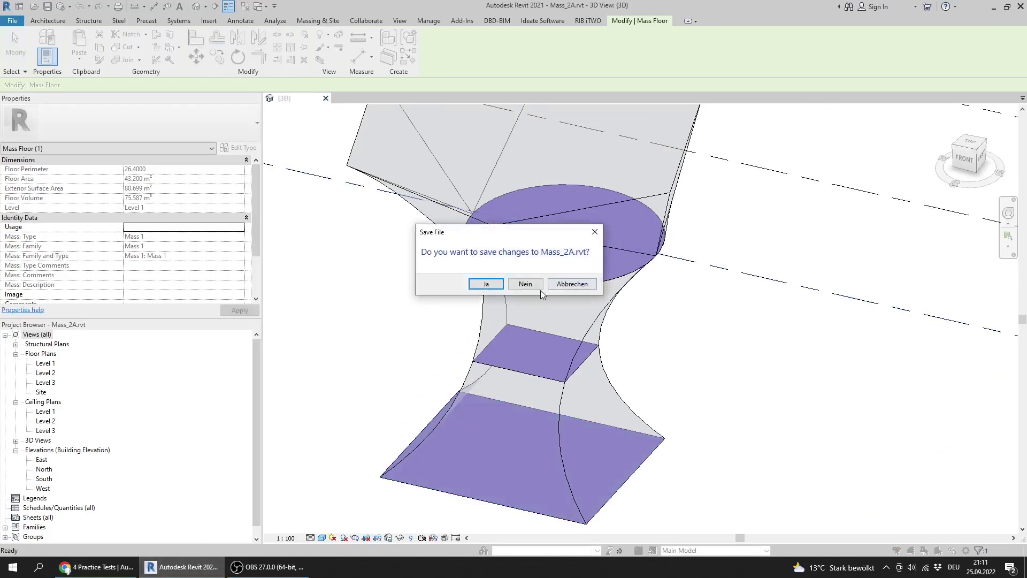
left_click(534, 287)
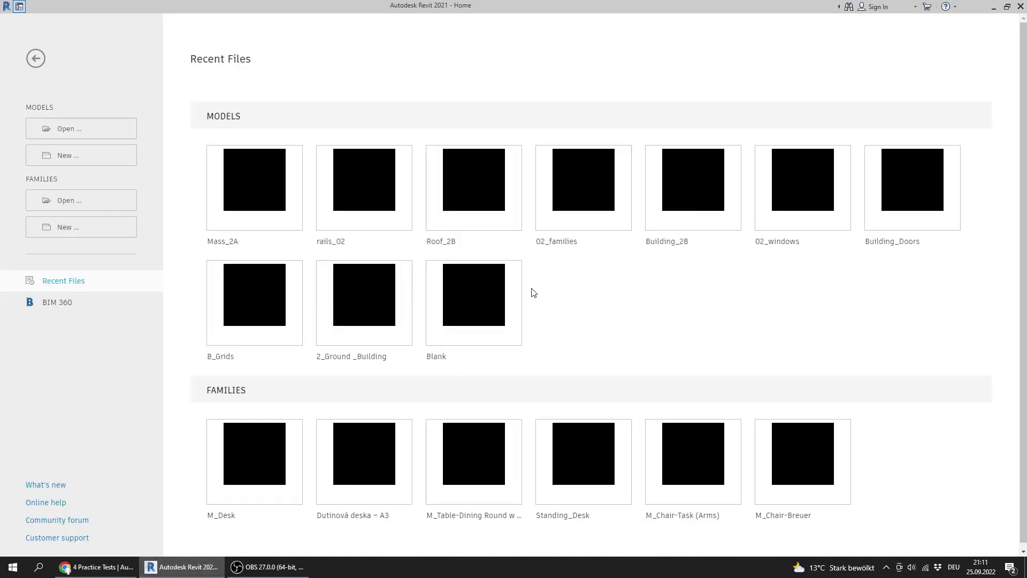
key("ctrl+o")
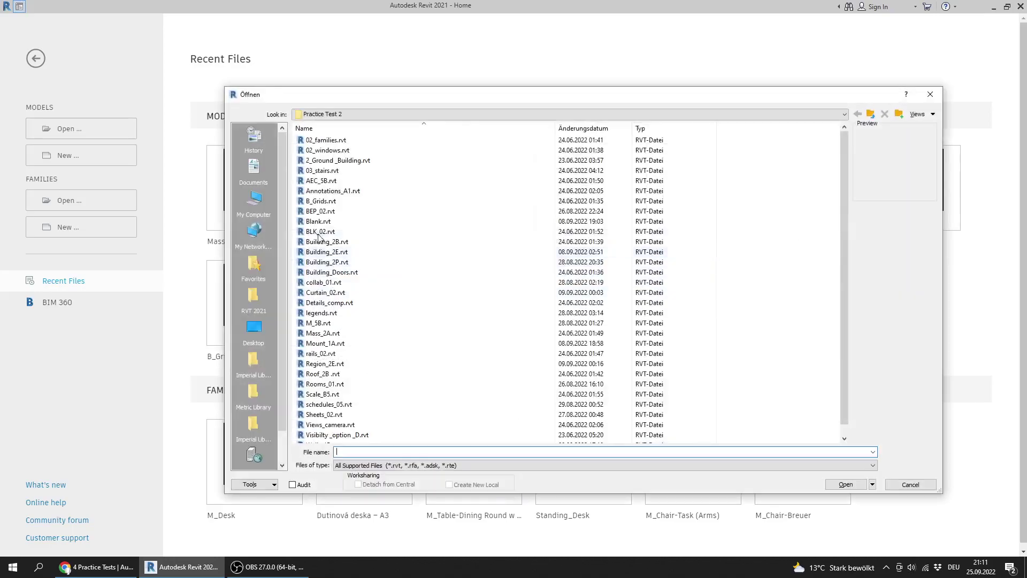
double_click(323, 181)
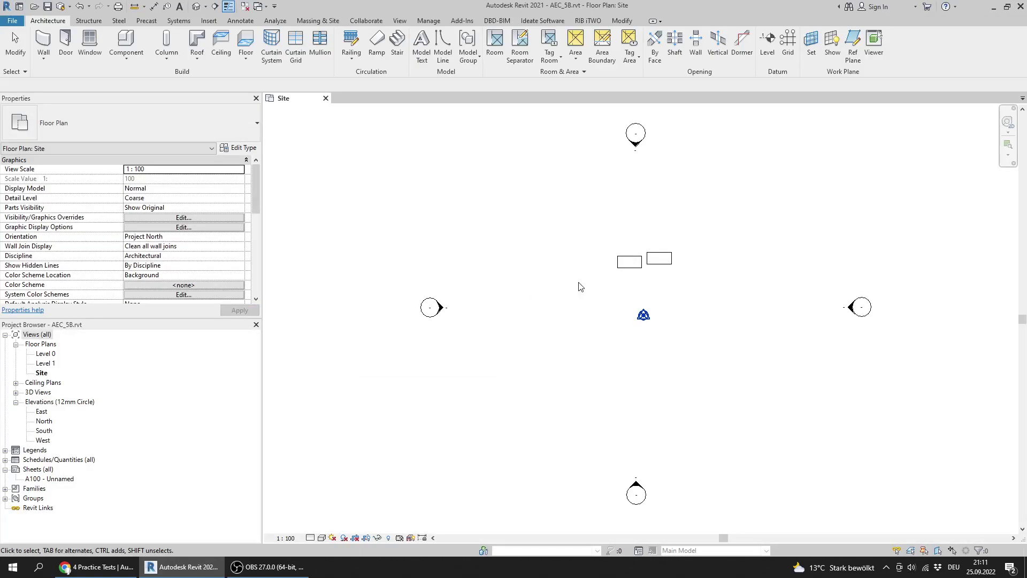
- Open the Level 1 floor plan in Revit, checking it against question 24 in the browser
left_click(119, 571)
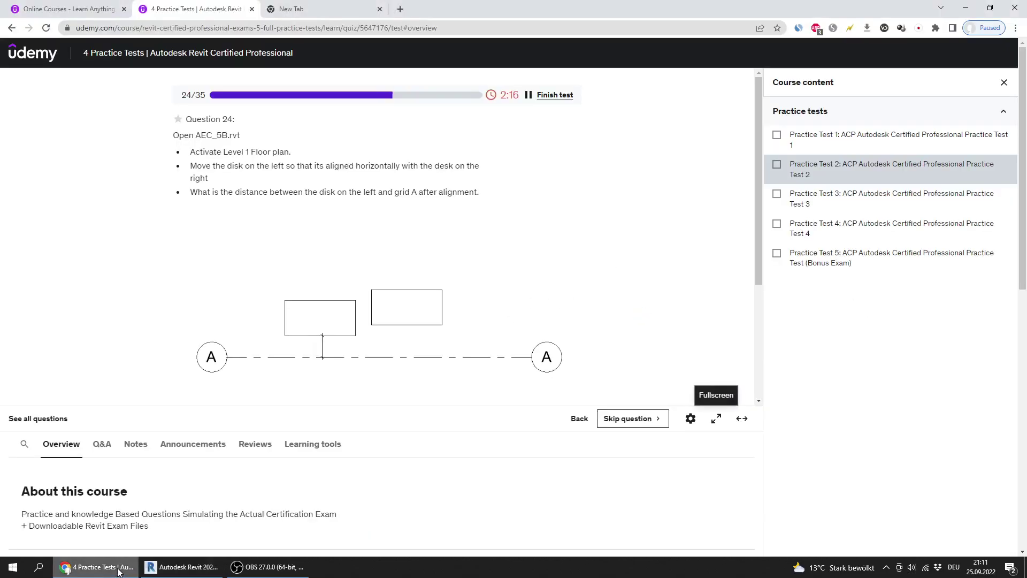
left_click(182, 567)
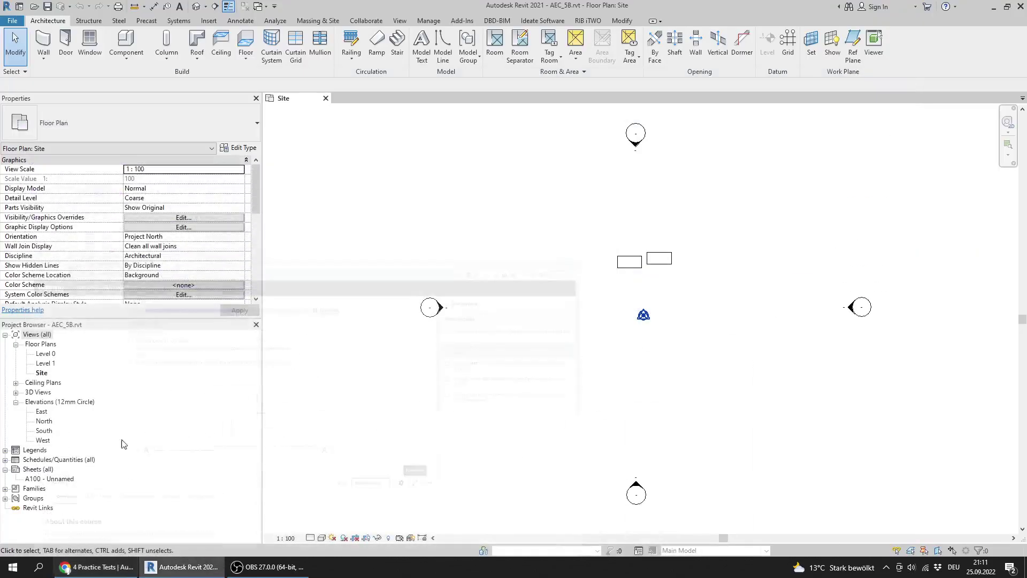
double_click(46, 363)
scroll(631, 267, "up", 7)
left_click(86, 569)
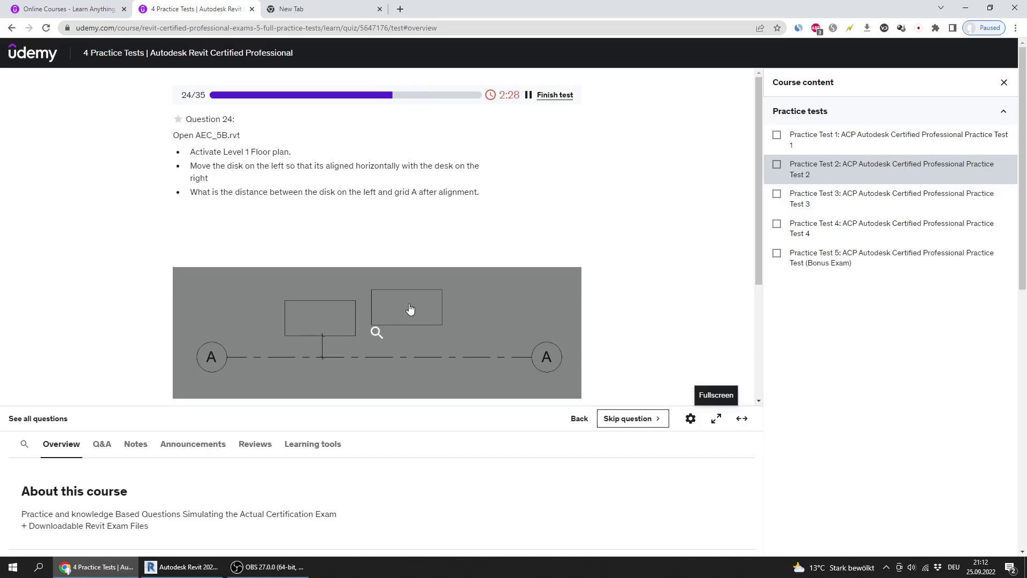
left_click(181, 567)
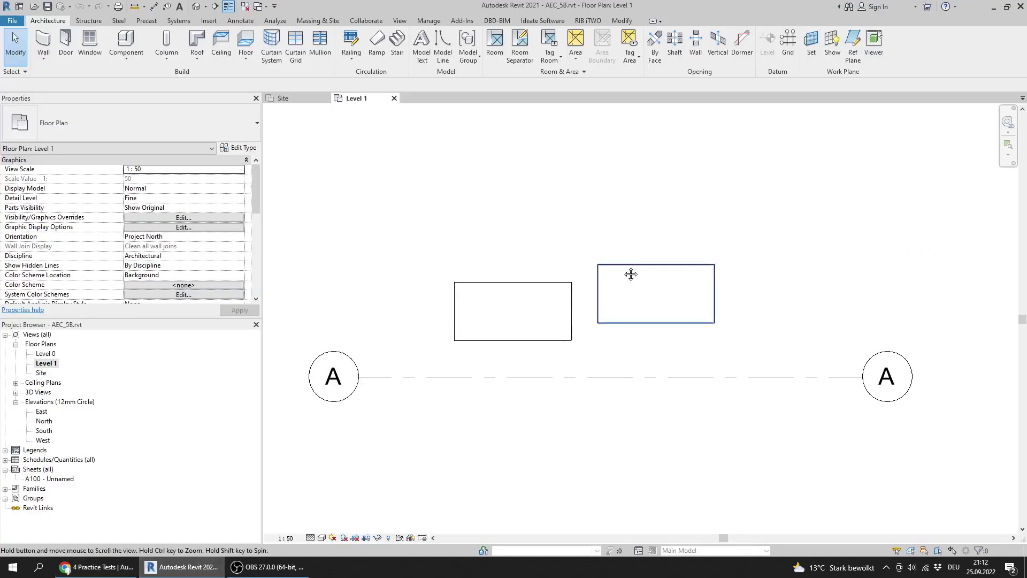
- Align the upper edge of the left desk with the upper edge of the right desk
scroll(626, 277, "up", 2)
key("a")
key("l")
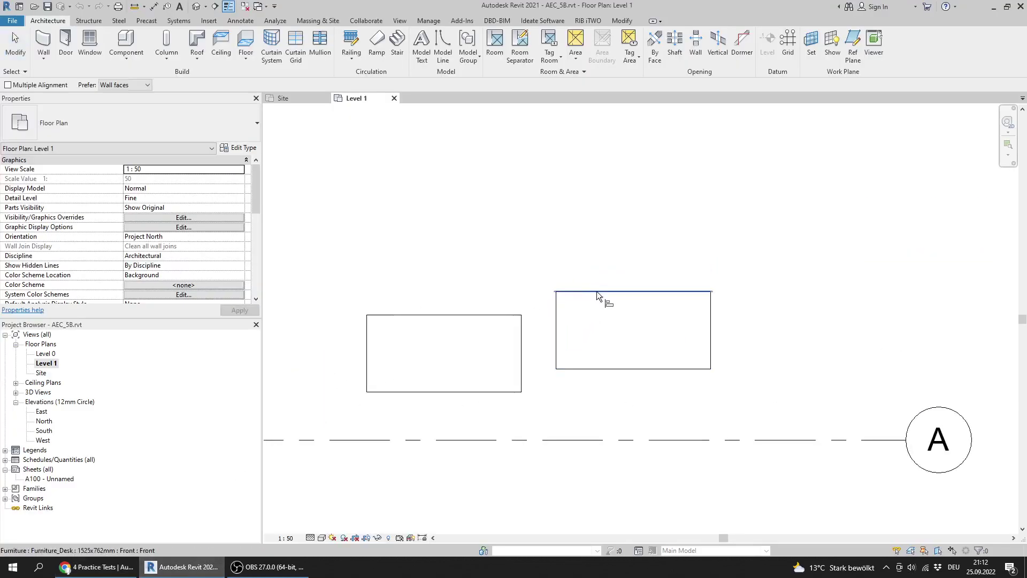
left_click(596, 291)
left_click(490, 315)
middle_click_drag(389, 356, 481, 339)
key("Escape")
key("Escape")
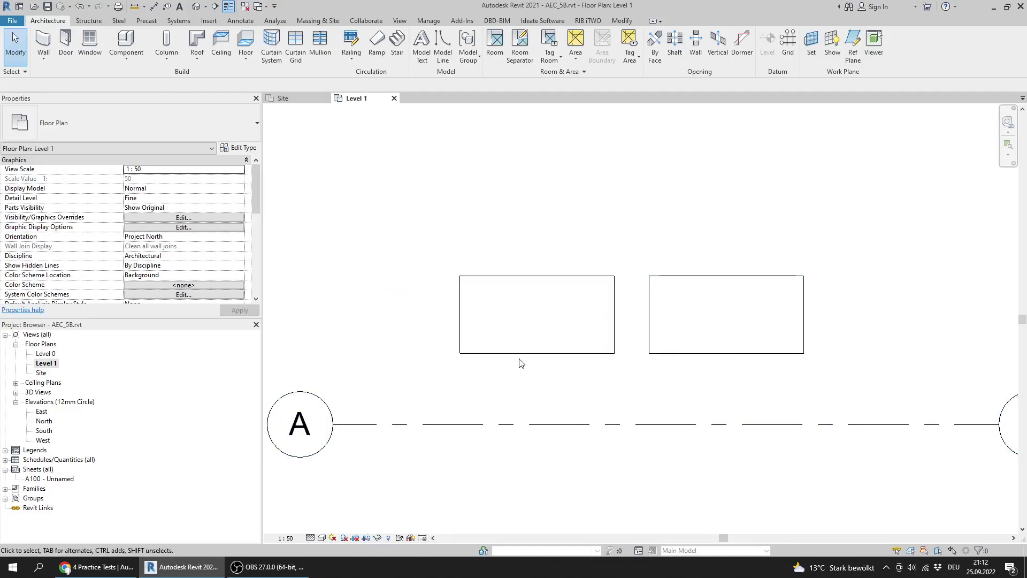
- Place an aligned dimension between grid A and the lower edge of the left desk
middle_click_drag(519, 401, 512, 389)
key("d")
key("i")
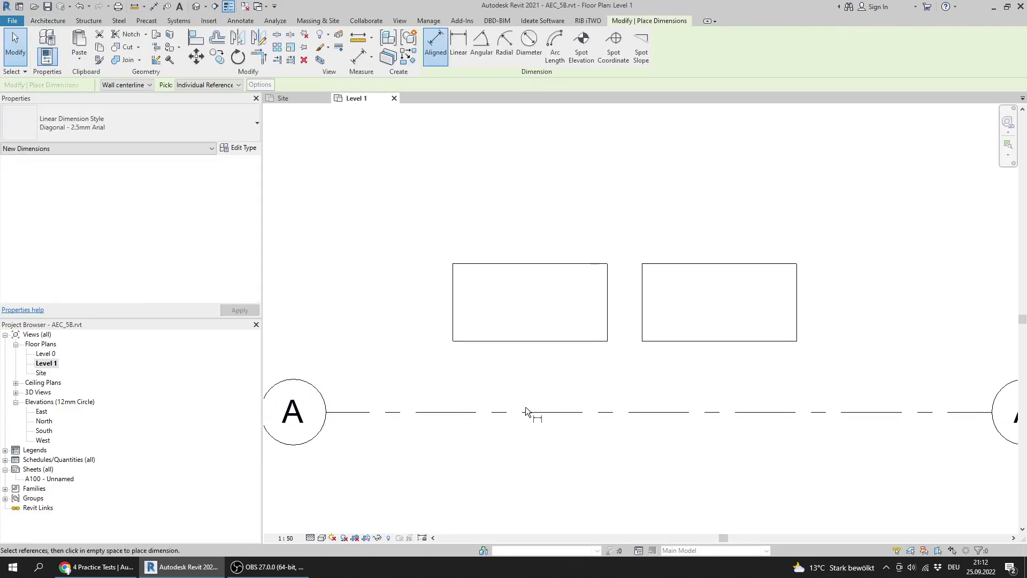
left_click(531, 412)
left_click(539, 340)
left_click(535, 362)
scroll(535, 370, "up", 1)
key("Escape")
key("Escape")
- Switch to the browser and answer question 24 with 0.70 m
left_click(133, 570)
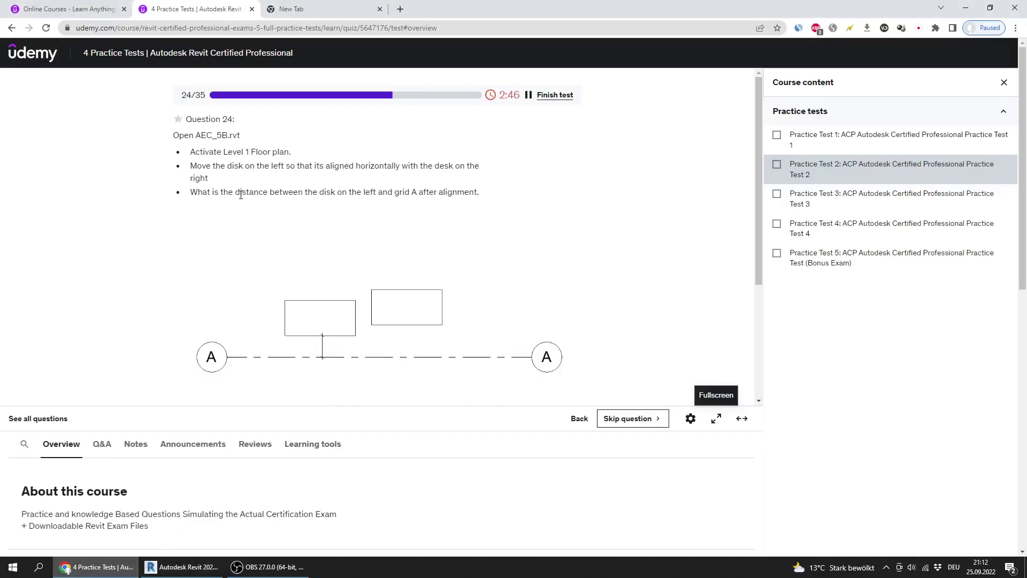
scroll(323, 238, "down", 3)
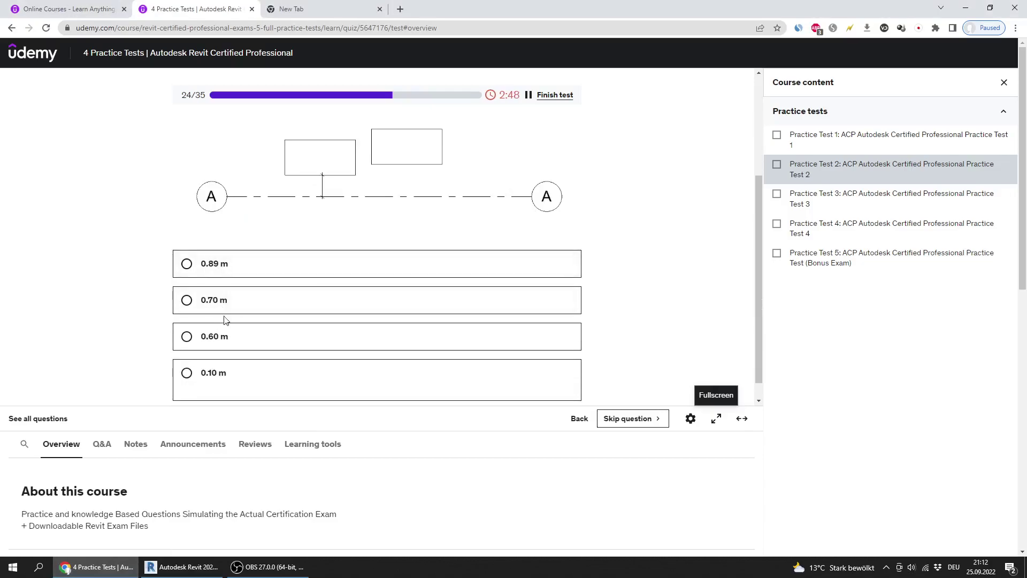
left_click(233, 307)
- Switch back to Revit, inspect the dimension between the left desk and grid A, and delete it
left_click(182, 567)
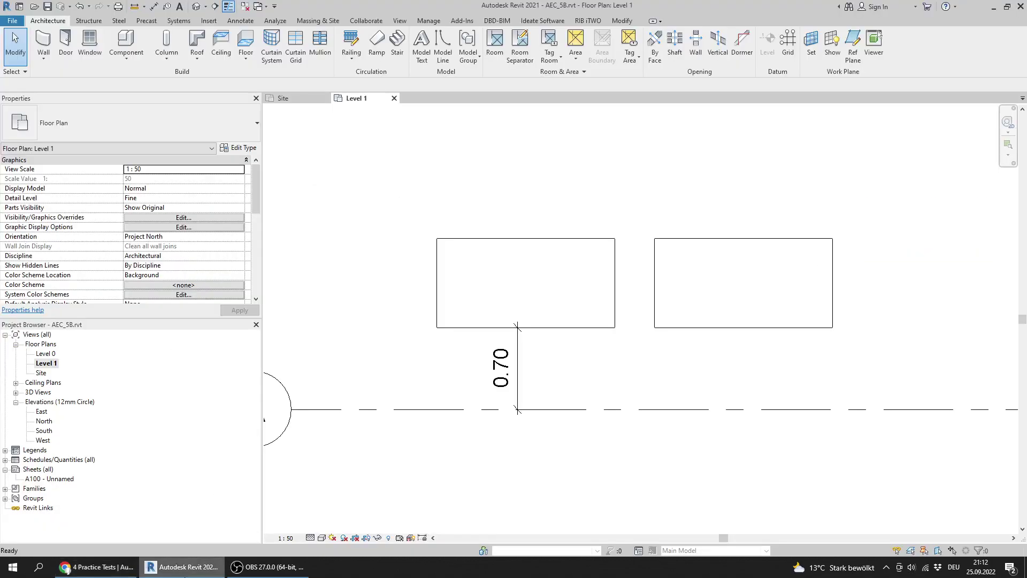
left_click(517, 364)
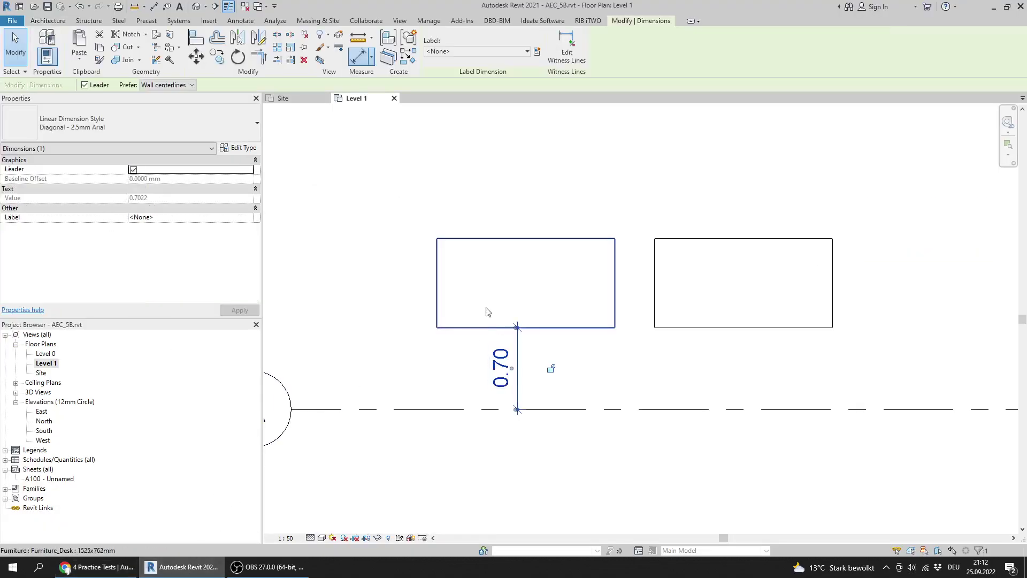
middle_click_drag(488, 311, 496, 356)
key("Escape")
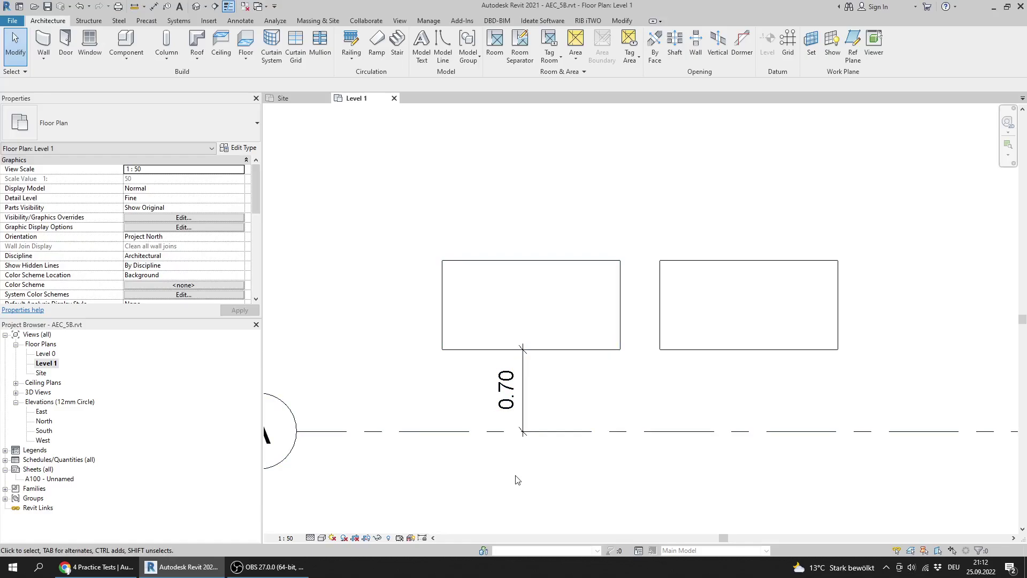
left_click(525, 396)
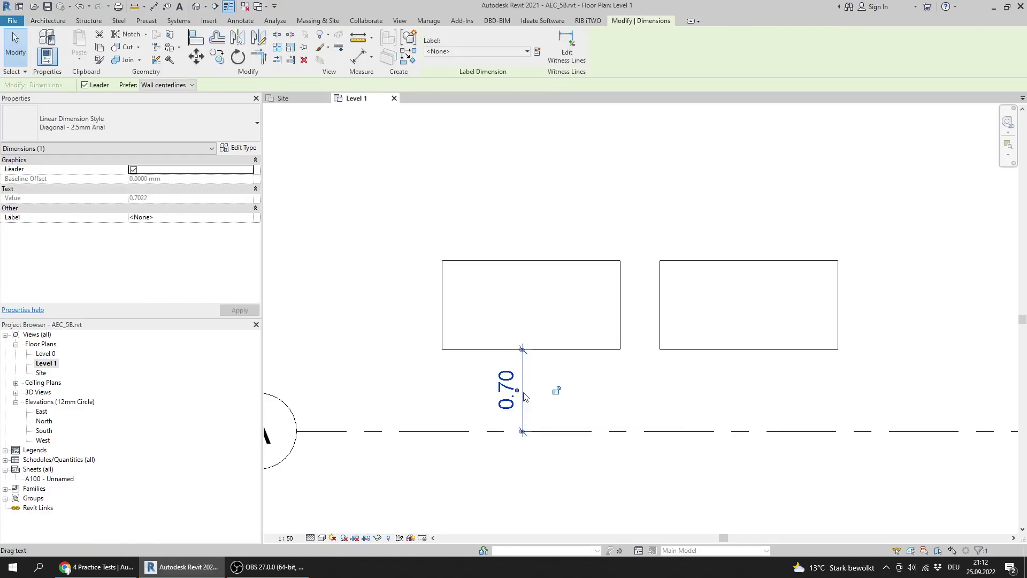
key("Delete")
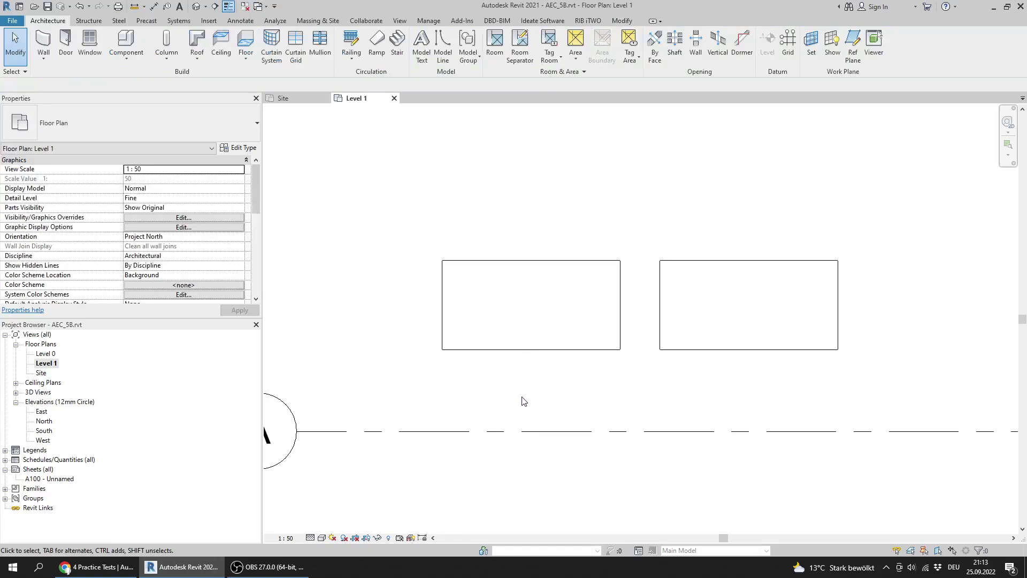
key("d")
key("i")
left_click(524, 429)
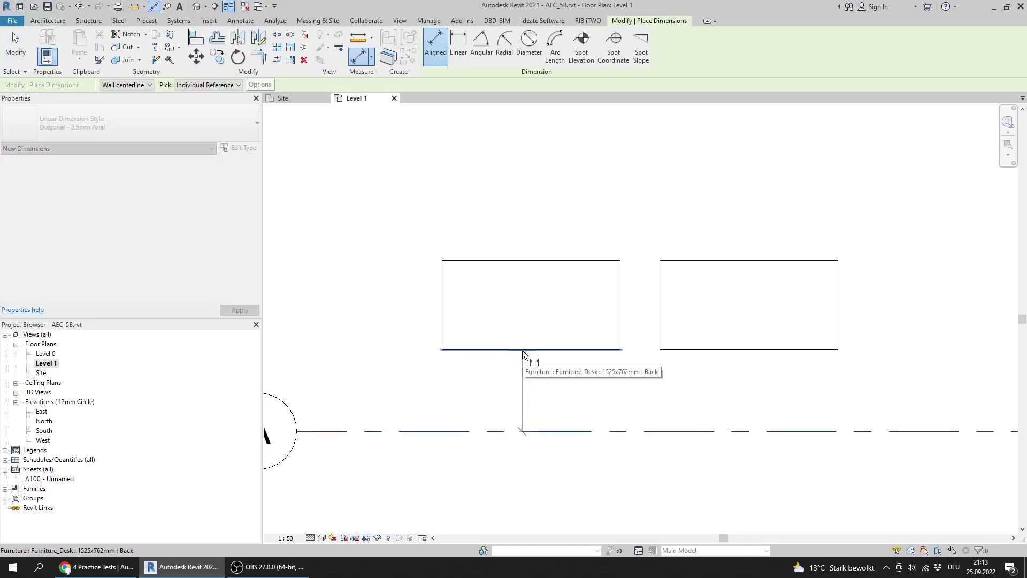
left_click(522, 350)
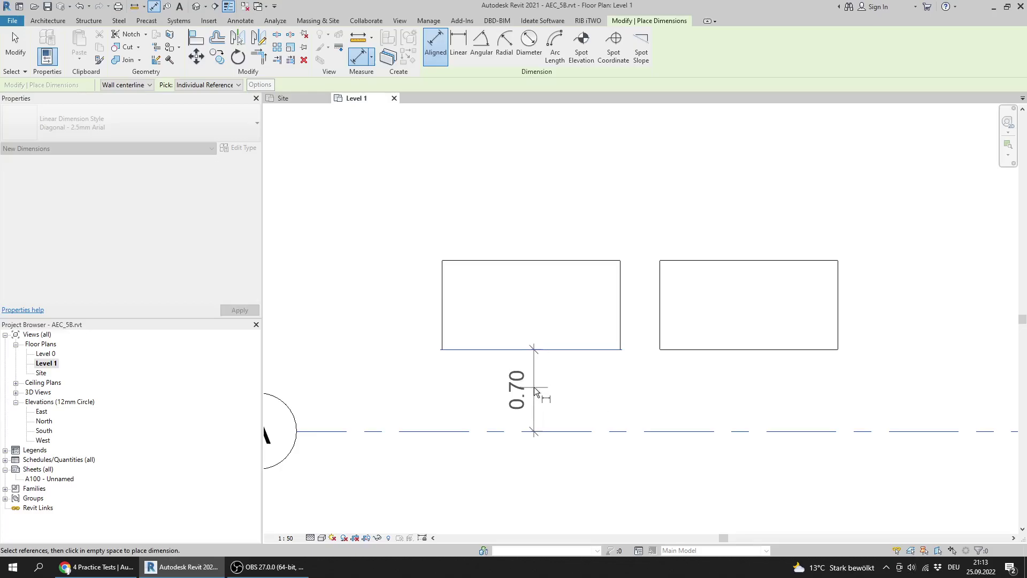
key("Escape")
key("Escape")
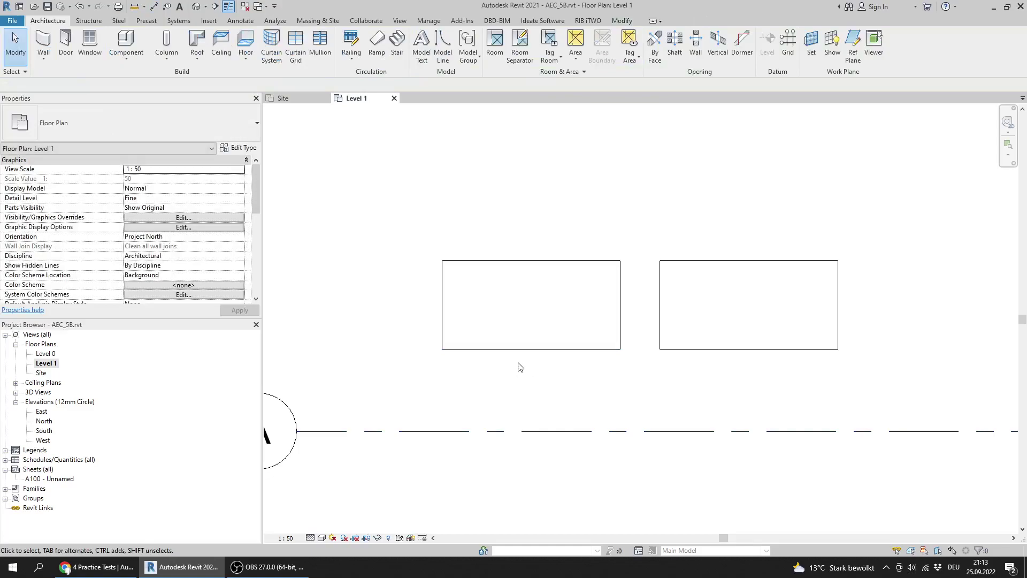
key("d")
key("i")
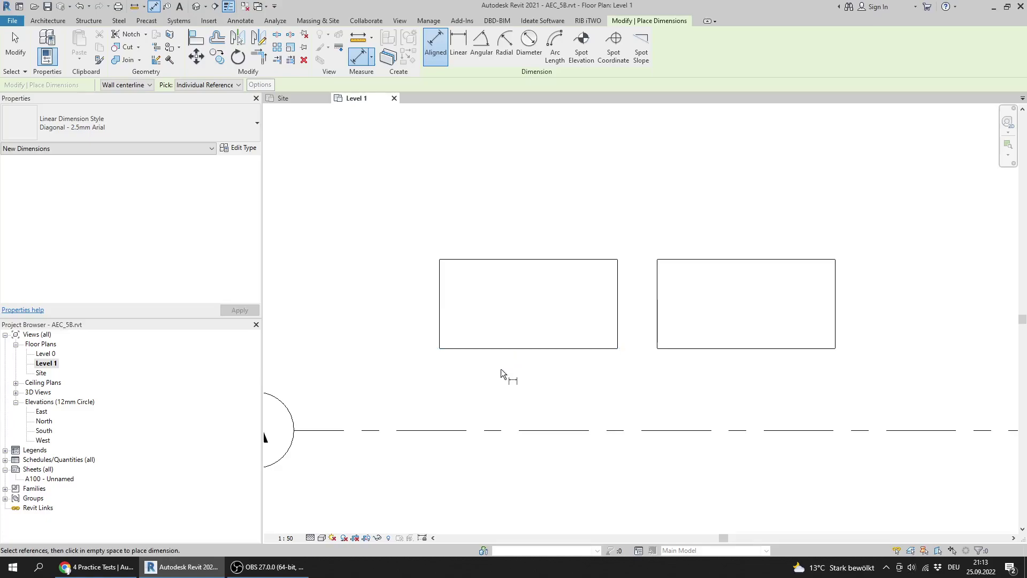
middle_click_drag(502, 369, 518, 391)
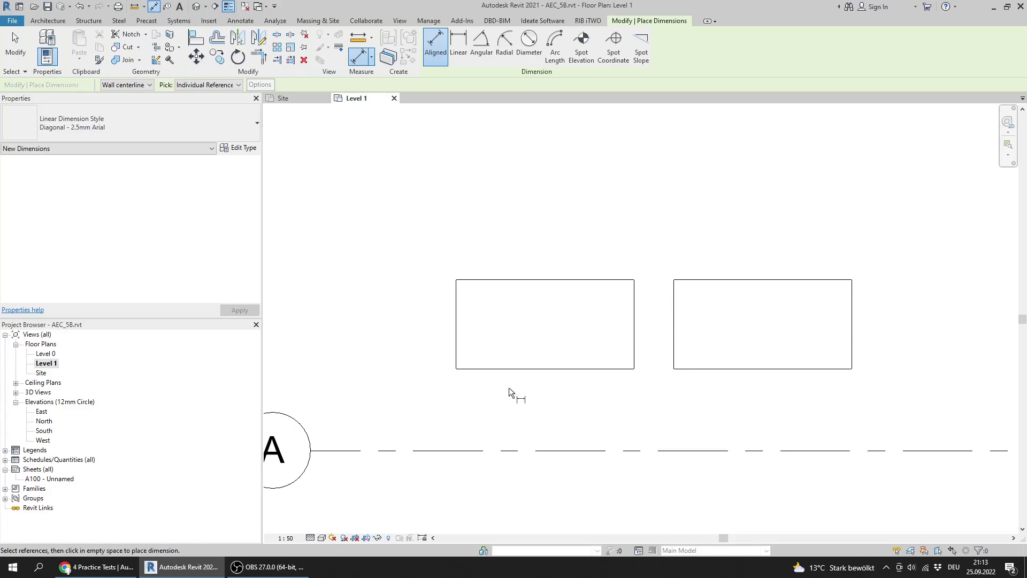
middle_click_drag(535, 367, 504, 339)
middle_click_drag(535, 304, 462, 316)
key("Escape")
key("Escape")
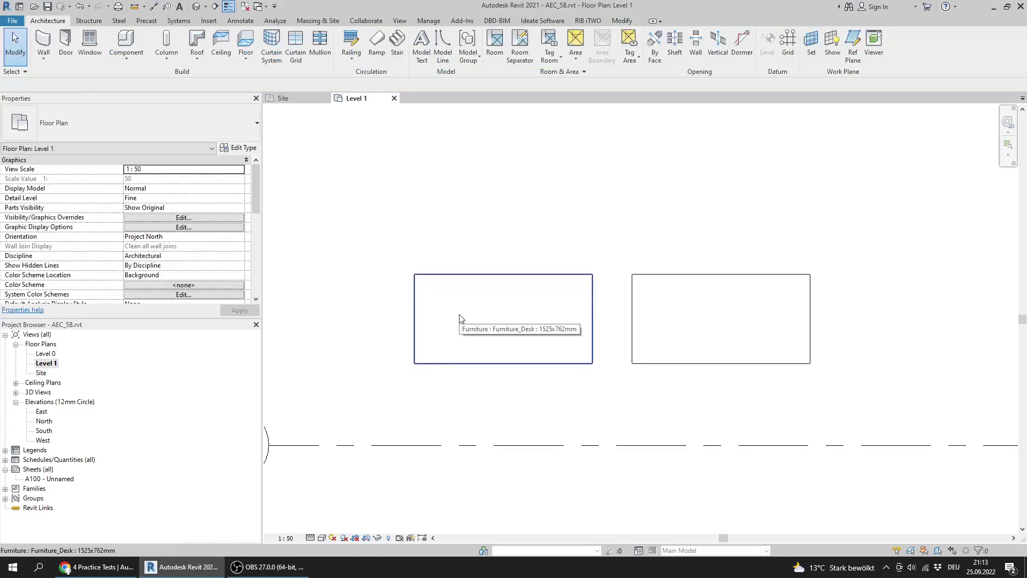
- Switch to the browser and advance the practice test to question 25
left_click(99, 567)
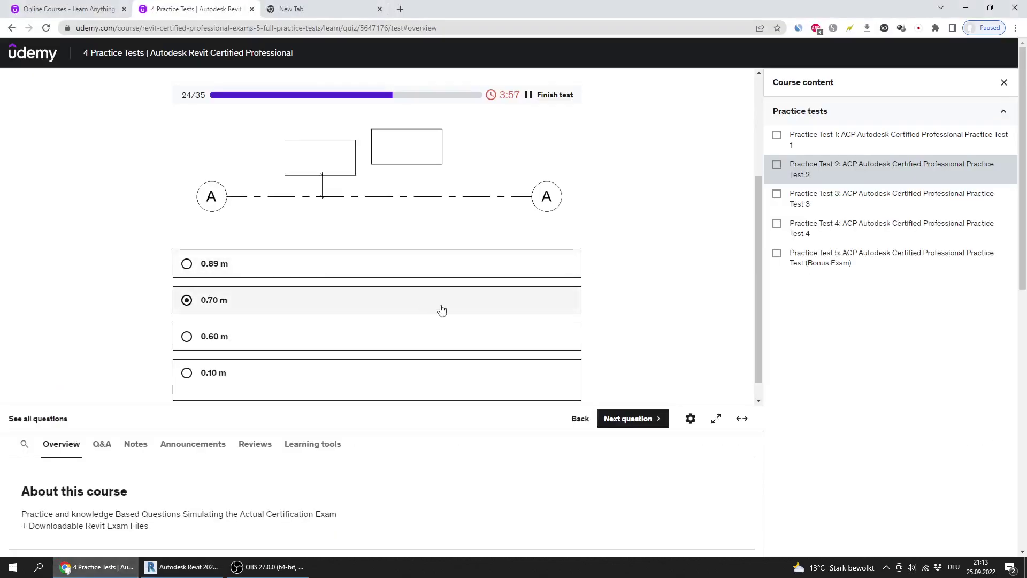
left_click(623, 420)
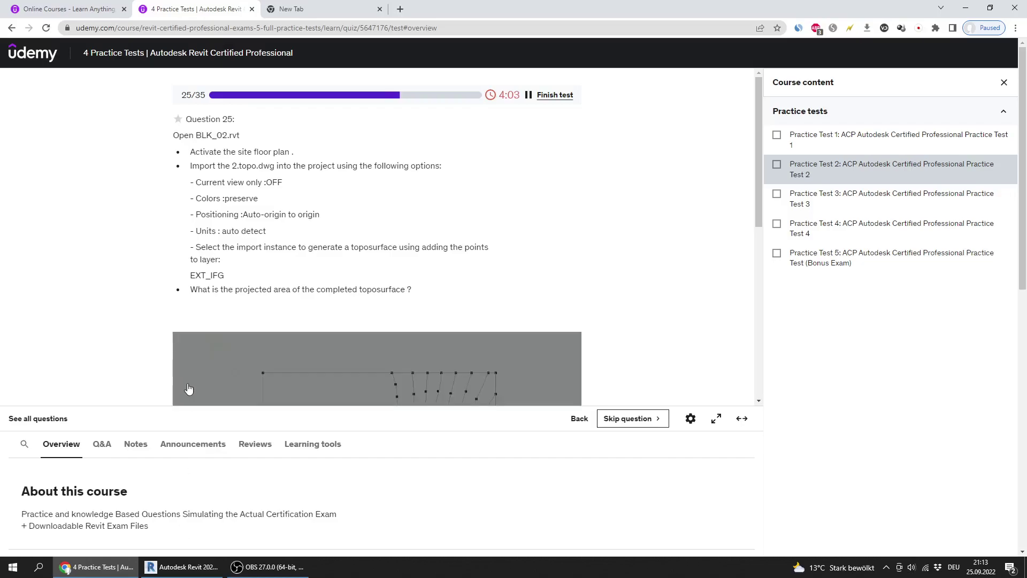
- Switch to Revit and close AEC_5B.rvt without saving the changes
left_click(182, 566)
left_click(394, 98)
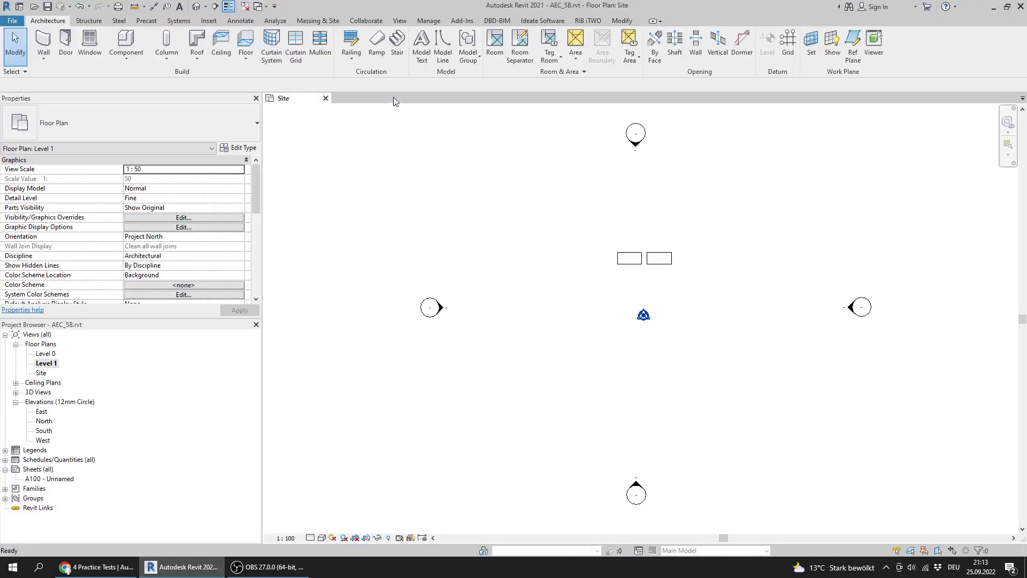
left_click(325, 98)
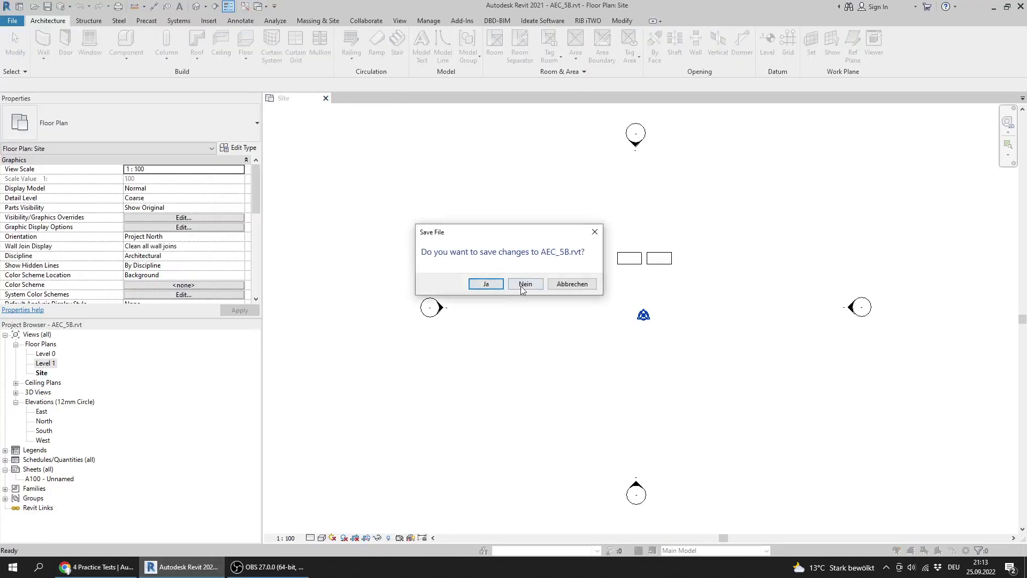
left_click(523, 284)
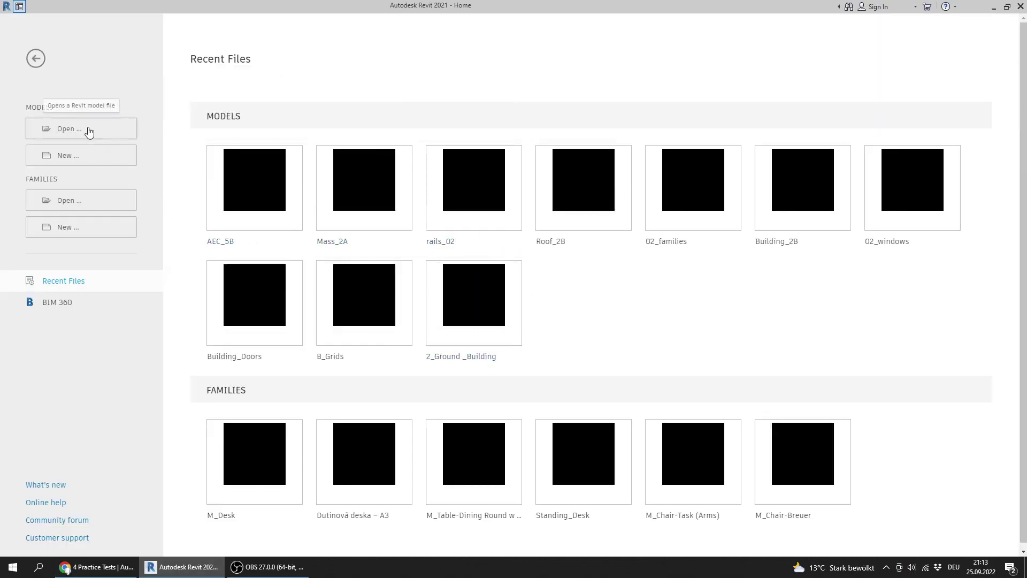
- Open BLK_02.rvt from the Practice Test 2 folder
left_click(88, 129)
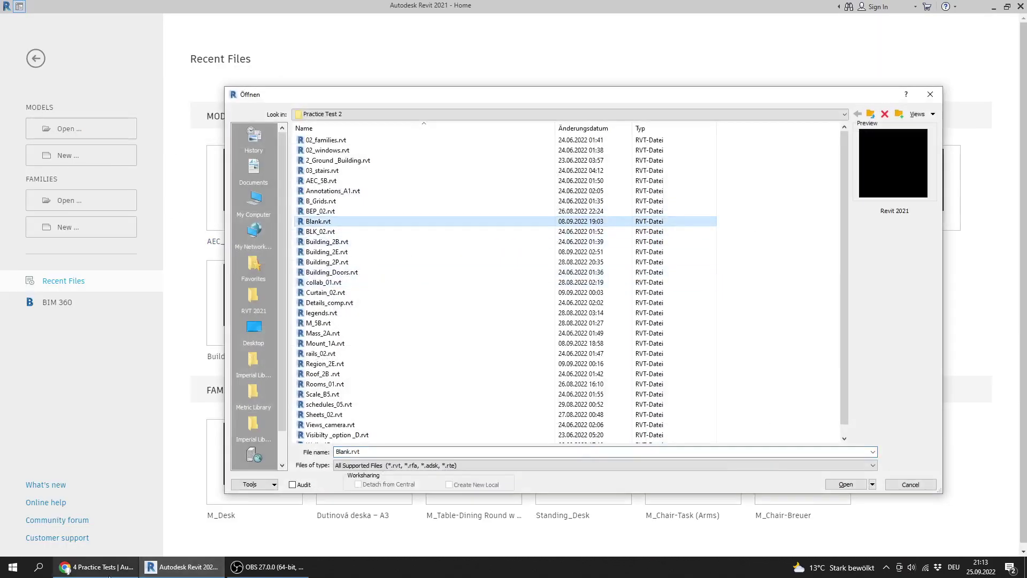
left_click(98, 571)
left_click(145, 569)
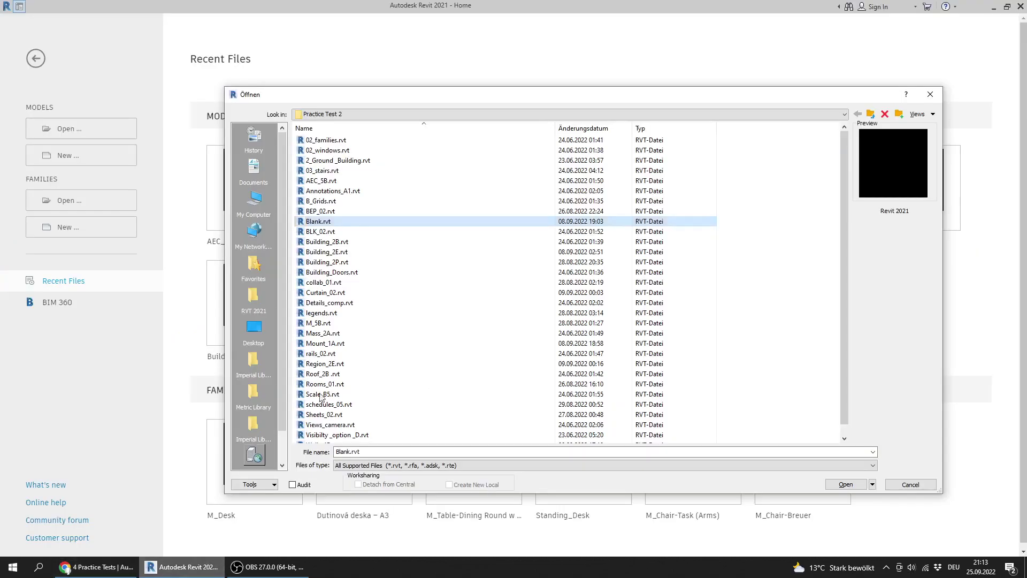
left_click(340, 334)
key("b")
key("b")
key("b")
key("b")
key("b")
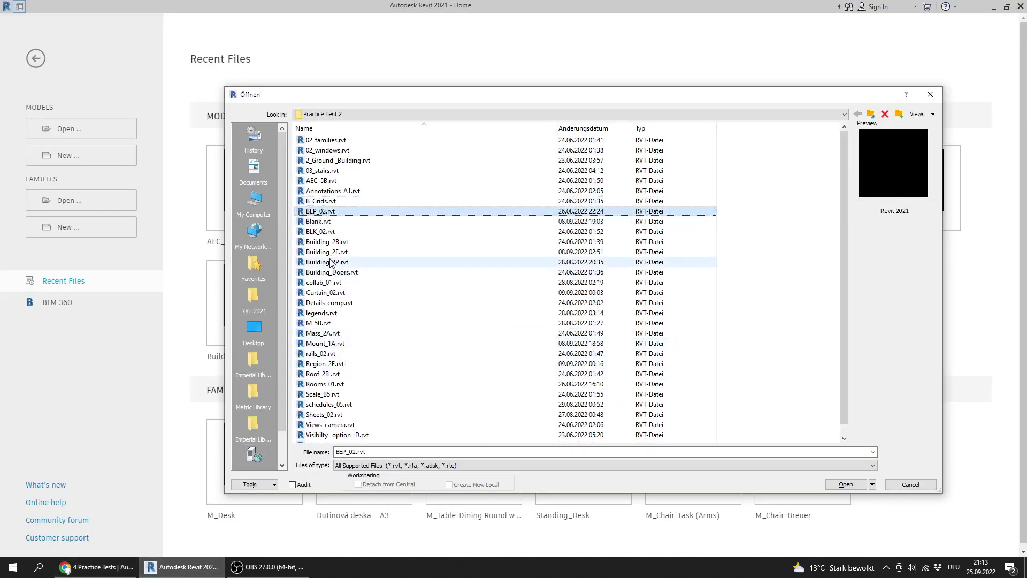
key("b")
key("b")
key("b")
double_click(324, 235)
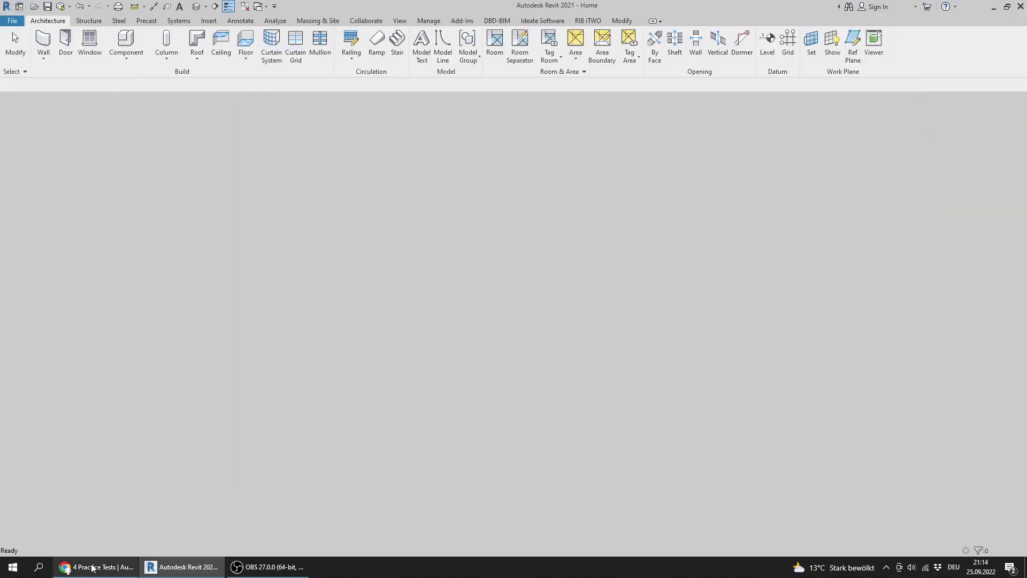
- Read question 25 in the browser and start a CAD import of 2.topo.dwg in Revit's Site floor plan
left_click(92, 566)
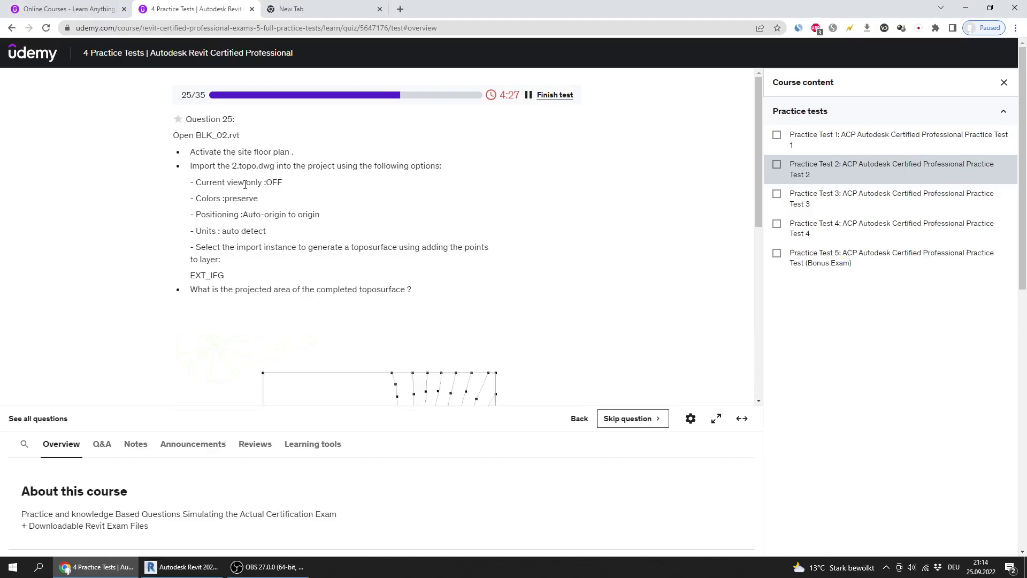
left_click(182, 567)
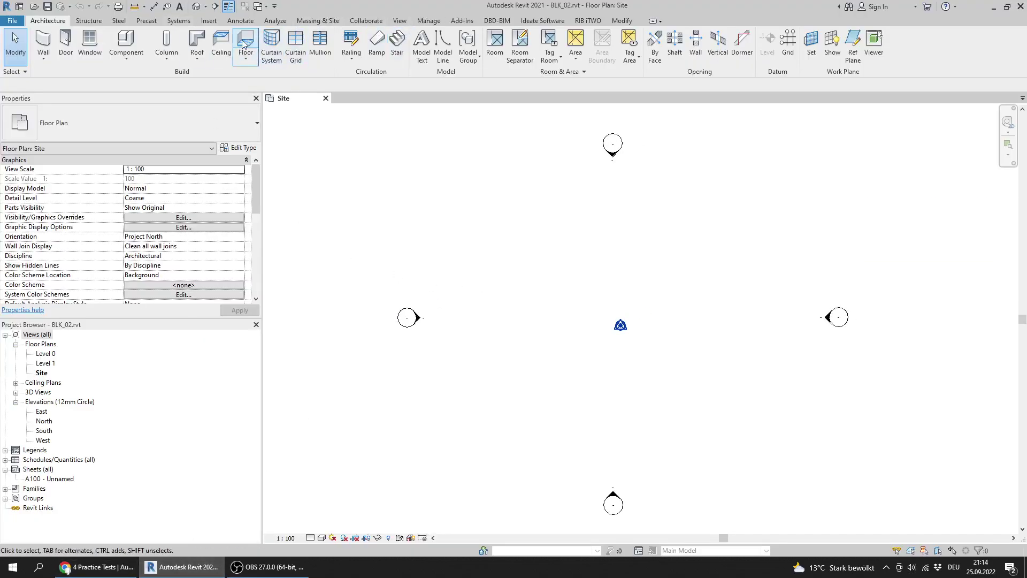
left_click(209, 20)
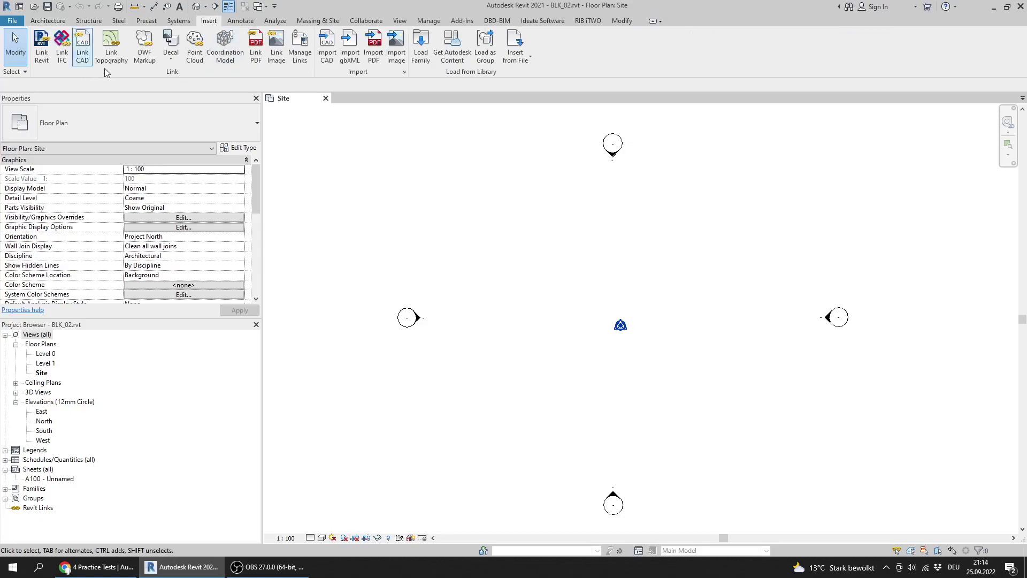
left_click(326, 47)
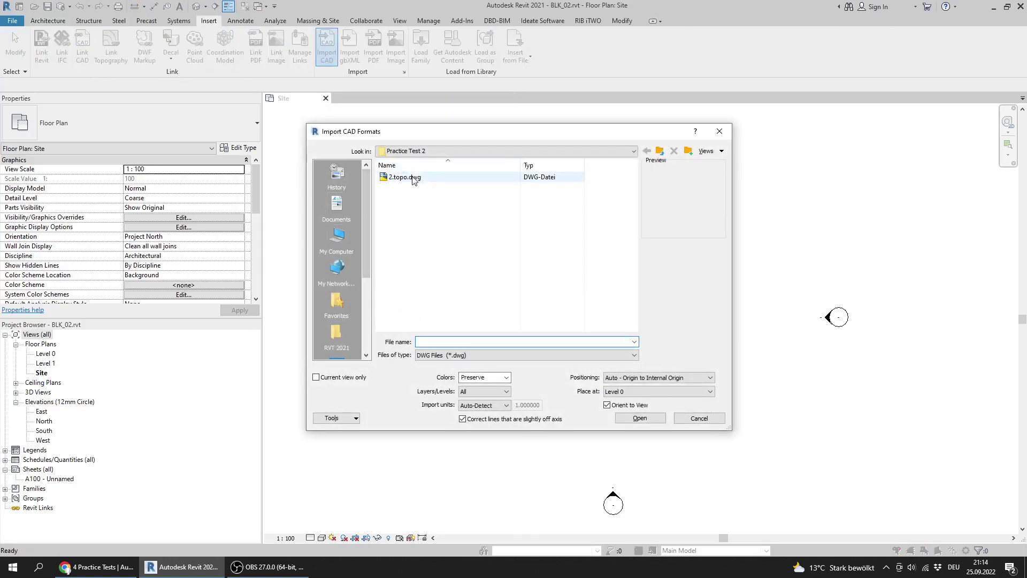
left_click(108, 572)
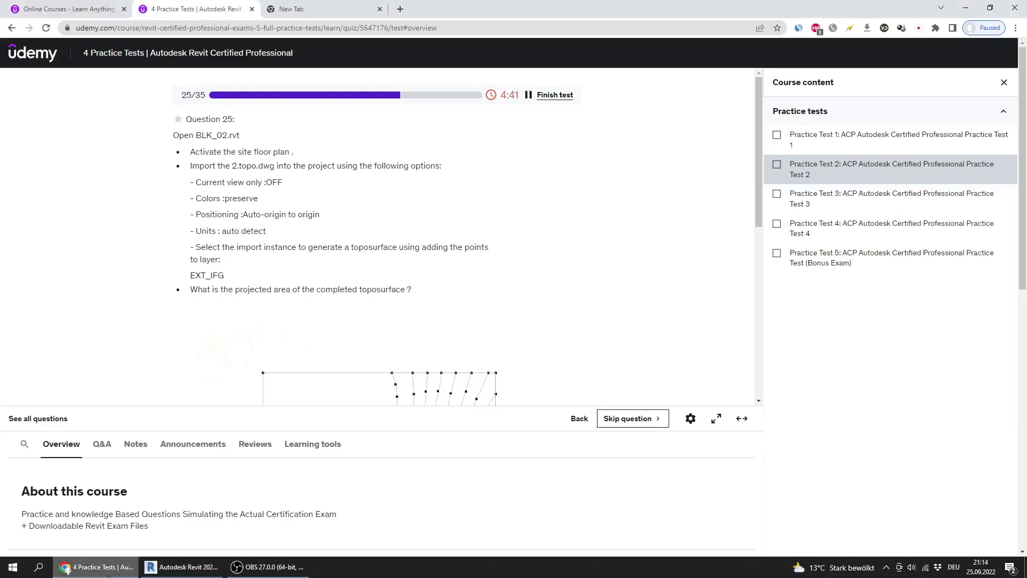
left_click(182, 566)
left_click(405, 177)
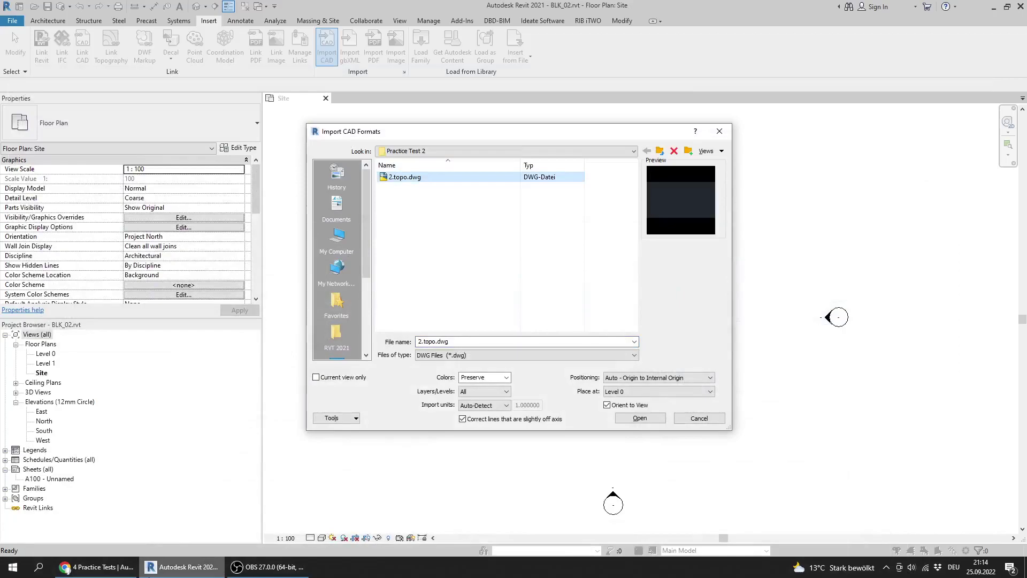
- Check the options against question 25 in the browser and import 2.topo.dwg with Preserve colors, Auto - Origin to Internal Origin positioning and Auto-Detect units
left_click(94, 571)
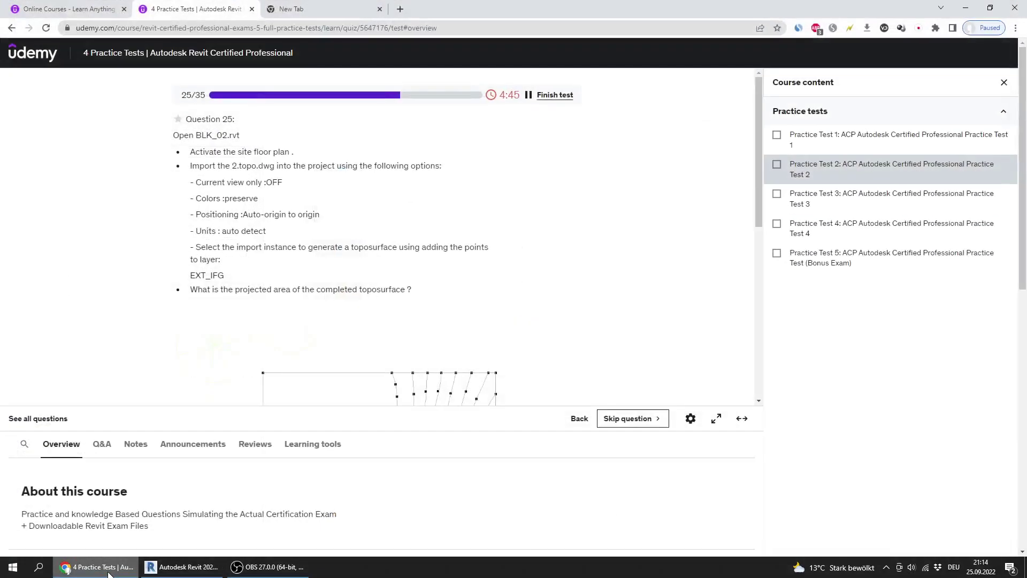
left_click(182, 566)
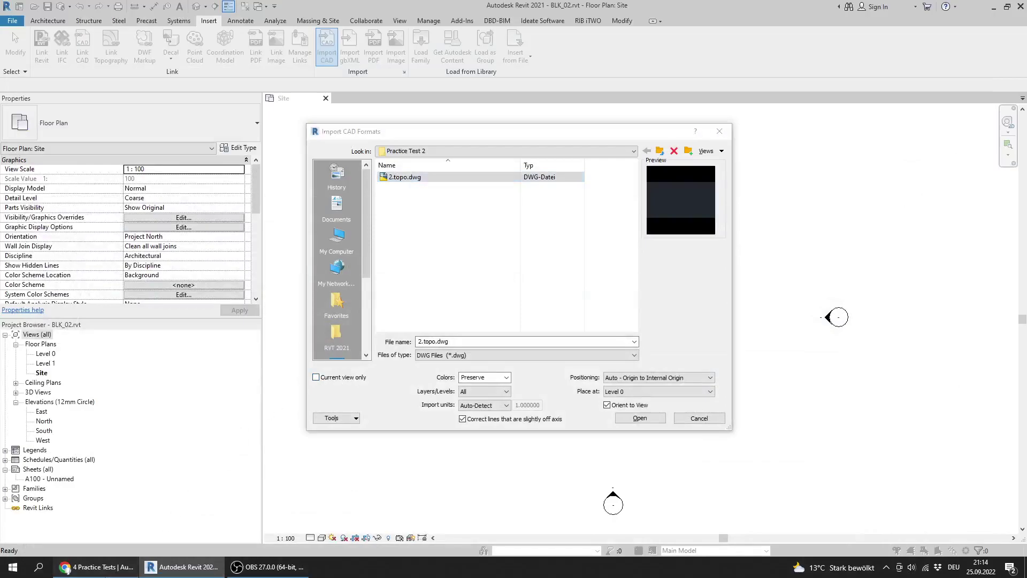
left_click(65, 570)
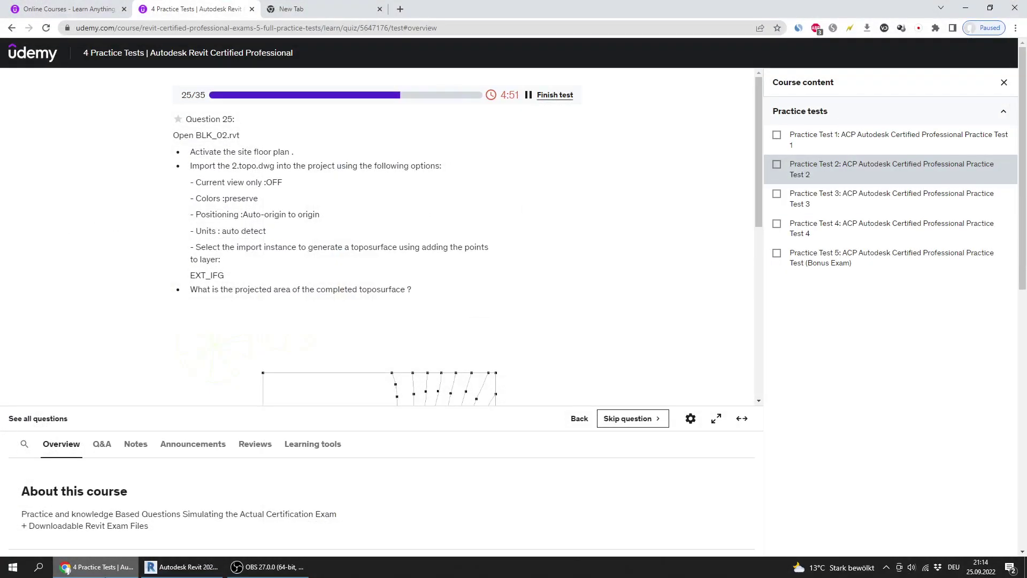
left_click(66, 569)
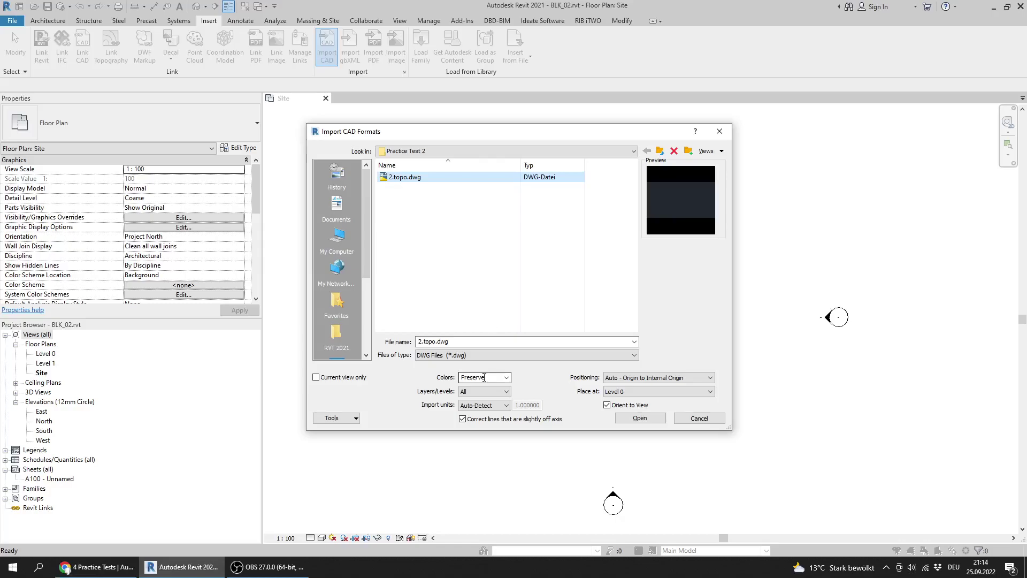
left_click(66, 568)
key("alt+Tab")
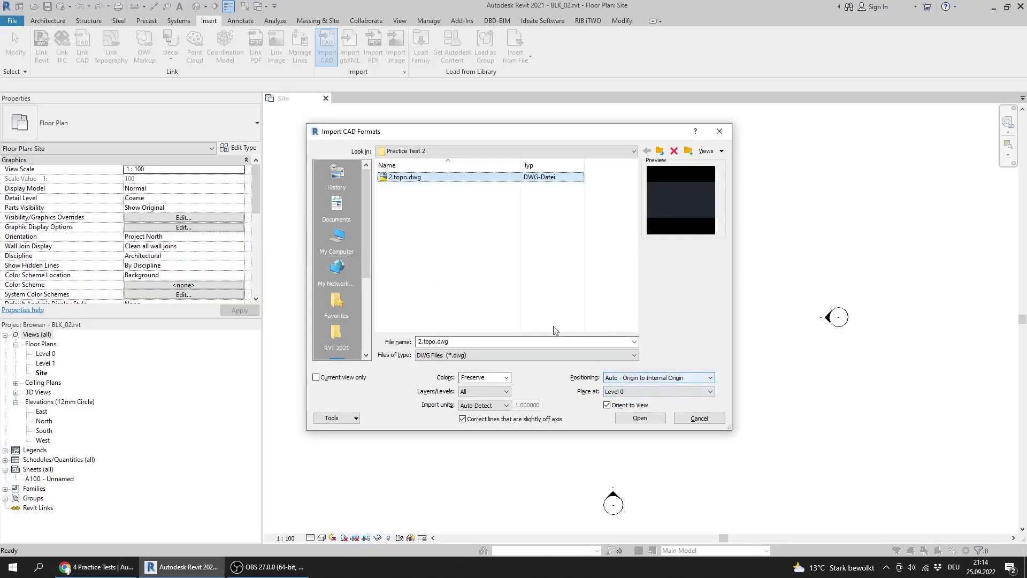
key("alt+Tab")
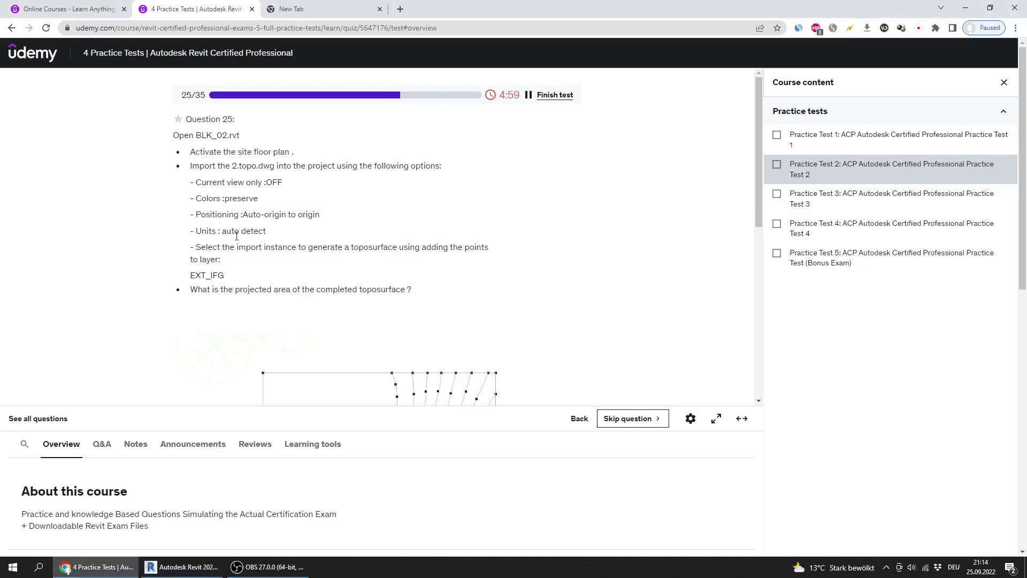
key("alt+Tab")
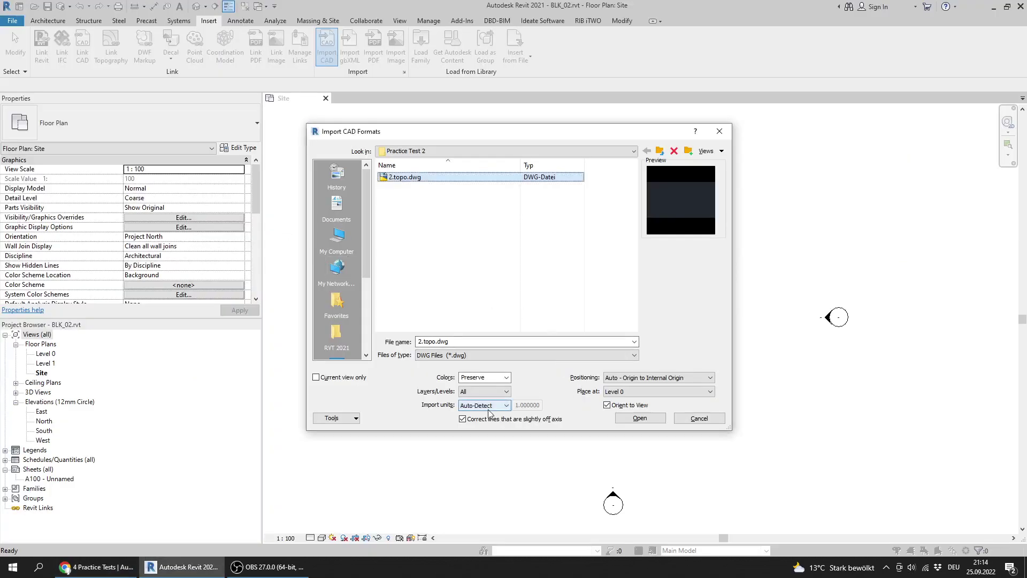
key("alt+Tab")
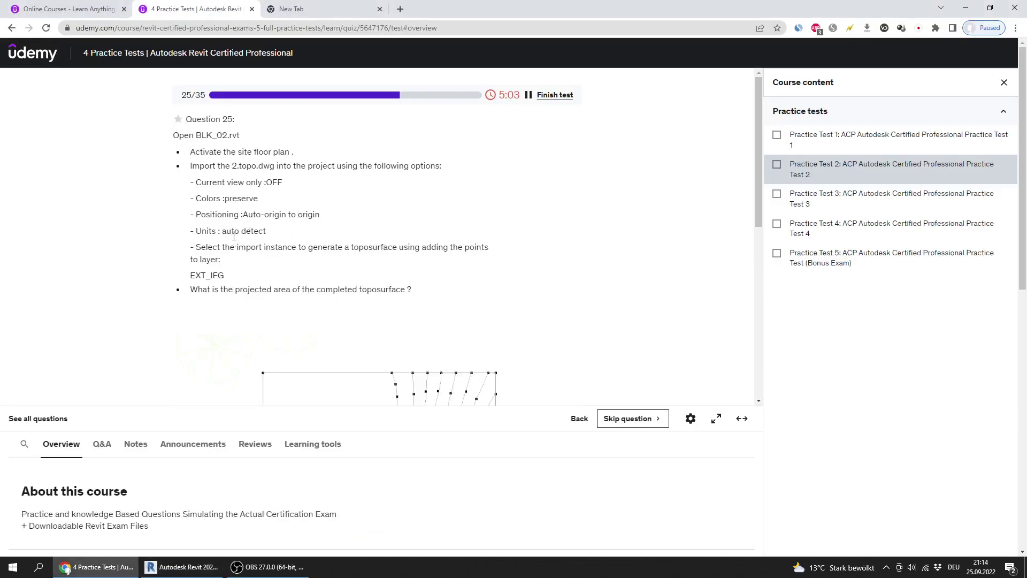
left_click_drag(422, 248, 478, 246)
key("alt+Tab")
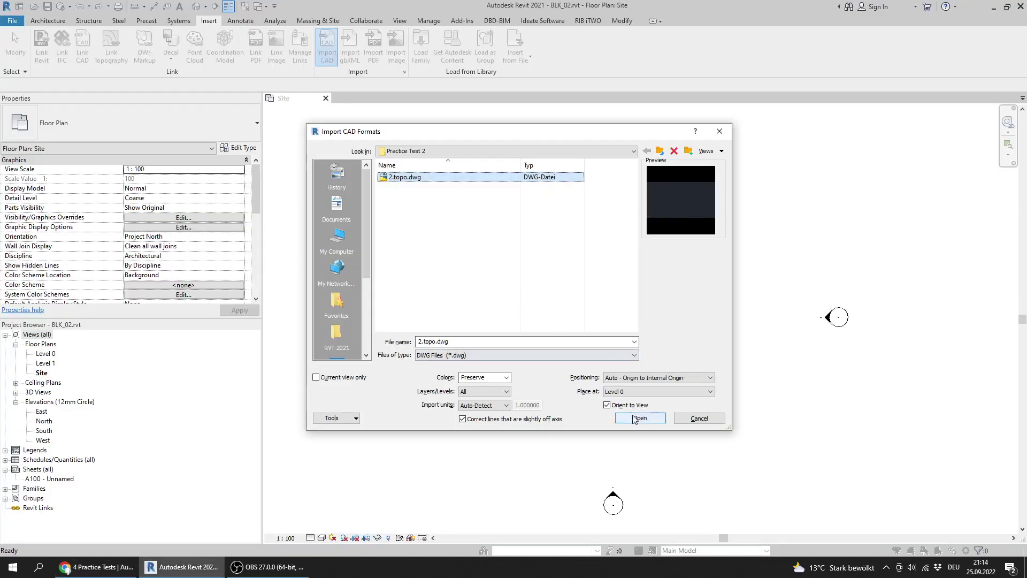
left_click(644, 417)
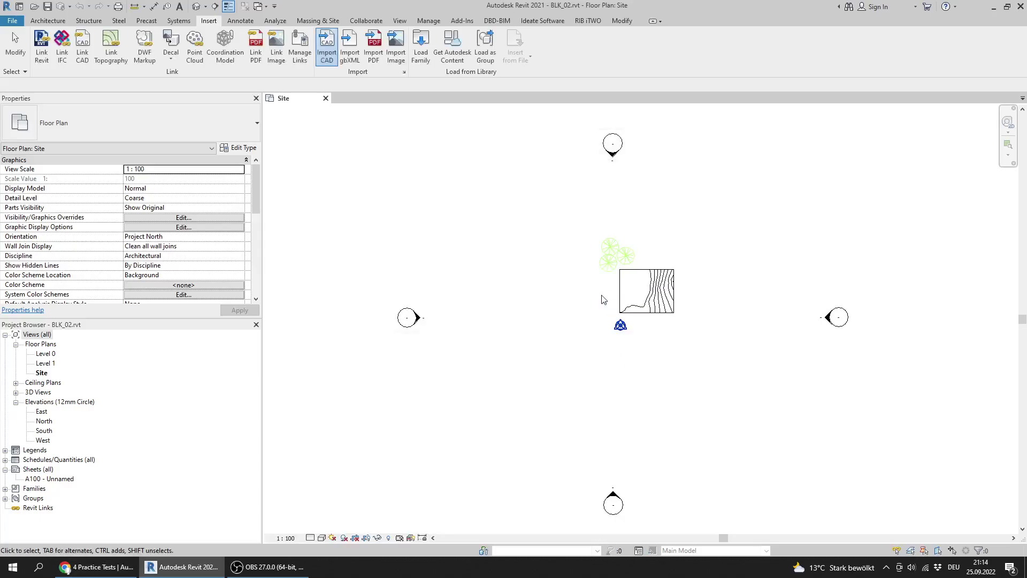
- Start a toposurface created from an import instance and pick the imported 2.topo.dwg contours as its source
scroll(610, 289, "up", 3)
middle_click_drag(755, 228, 740, 280)
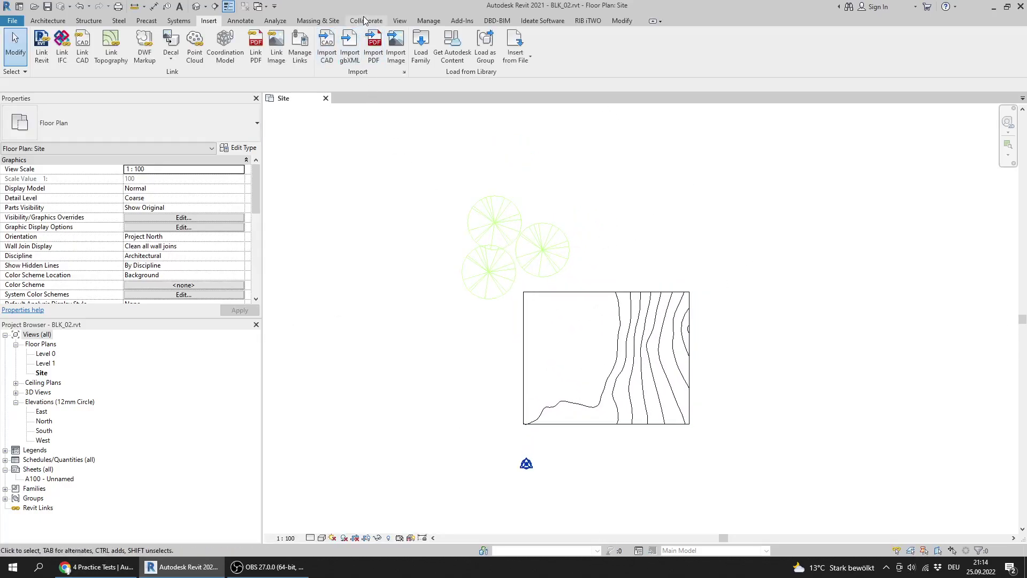
left_click(318, 20)
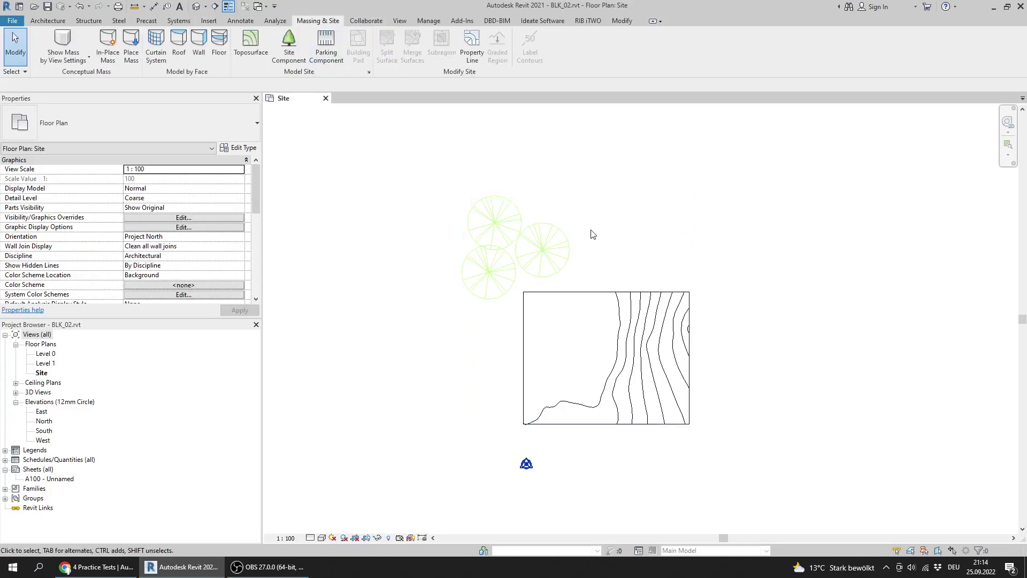
middle_click_drag(593, 234, 556, 256)
left_click(268, 53)
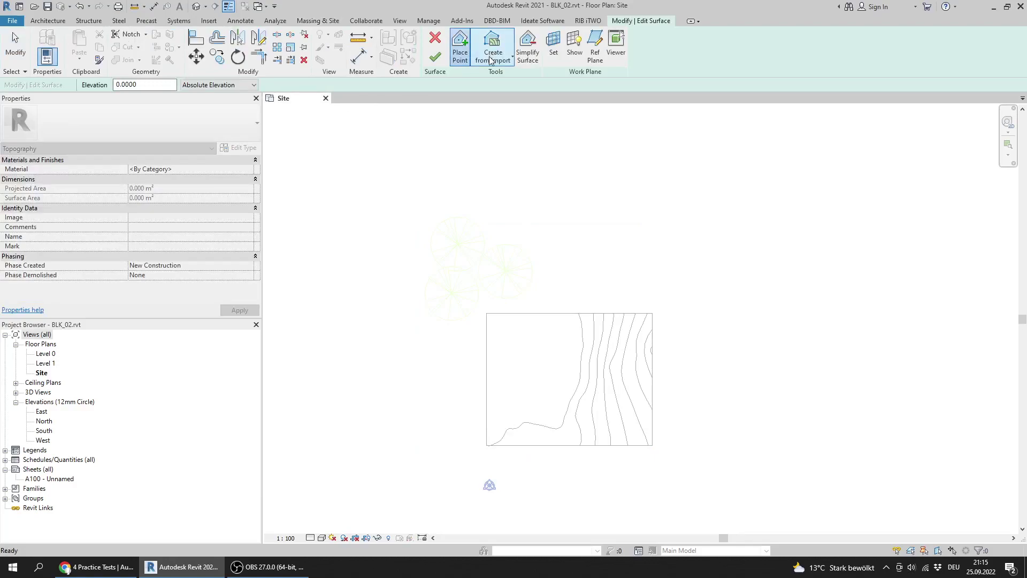
left_click(492, 58)
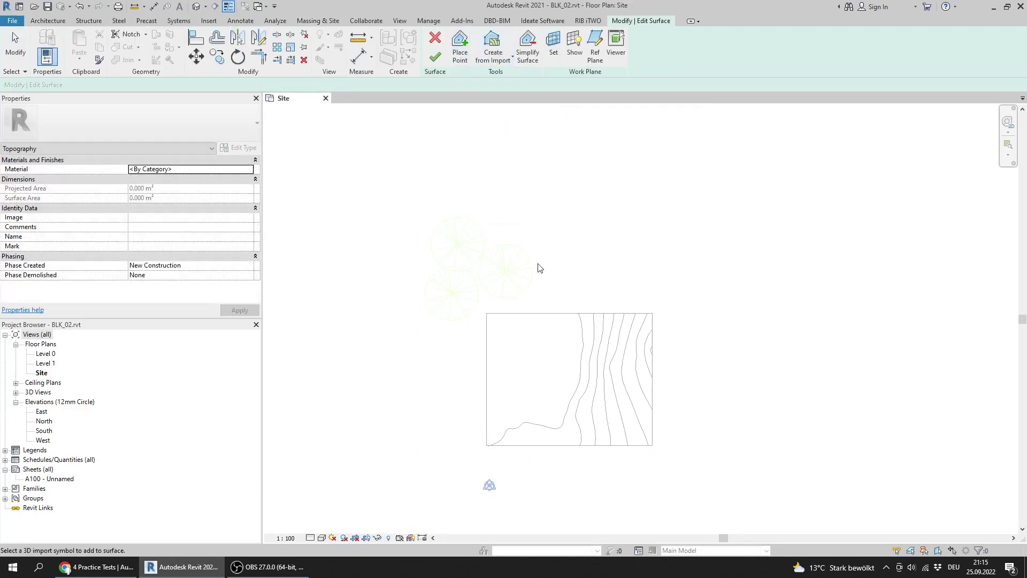
left_click(572, 325)
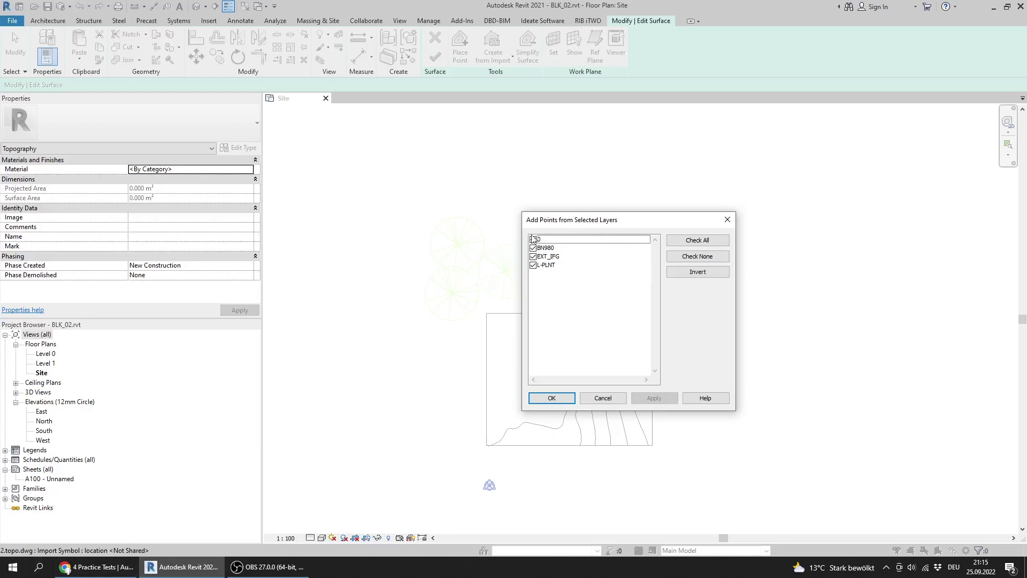
- Check question 25 in the browser for the required layer, and generate and finish the toposurface from the EXT_IFG layer only
left_click(123, 566)
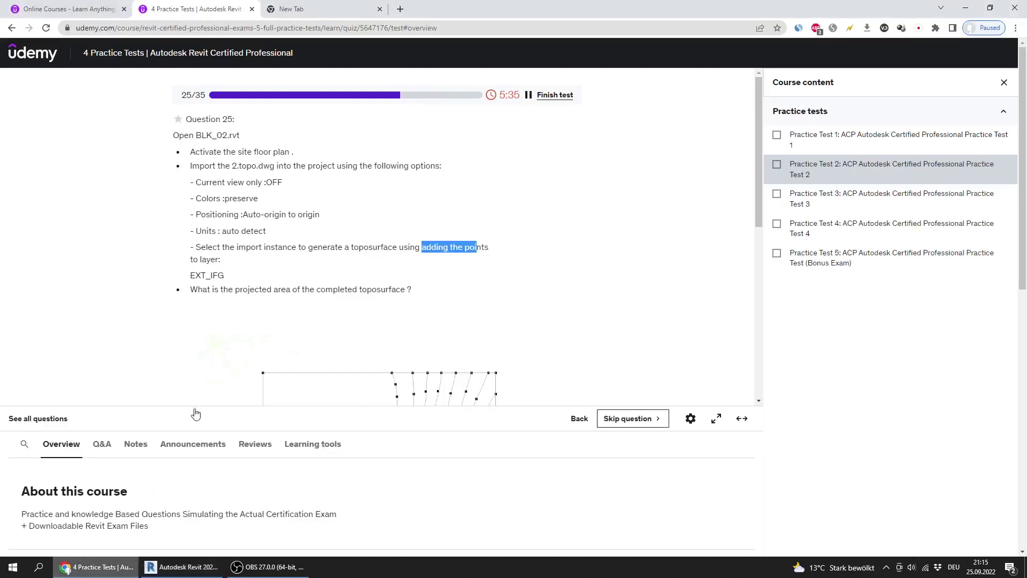
left_click_drag(235, 278, 170, 280)
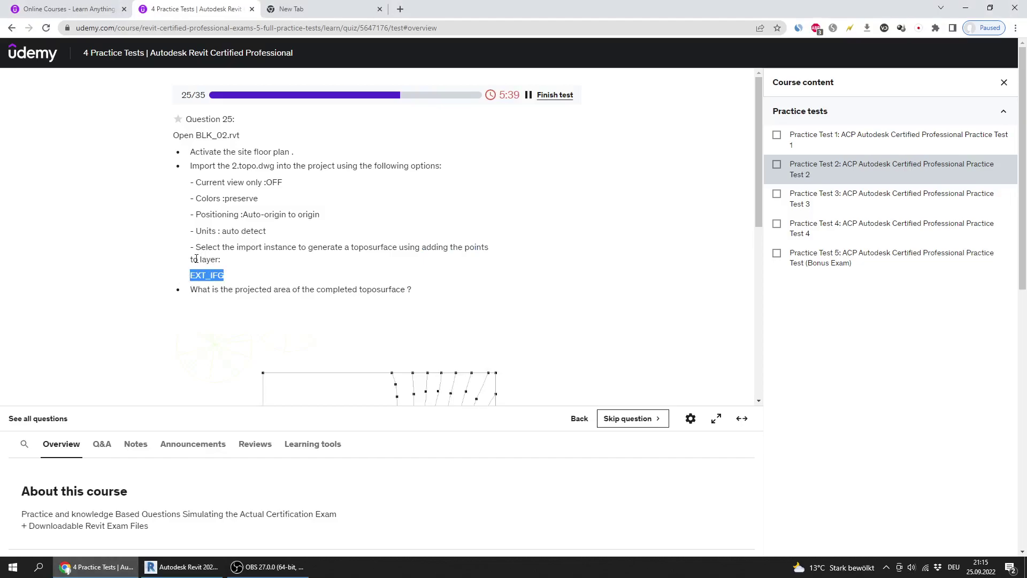
left_click_drag(383, 247, 503, 254)
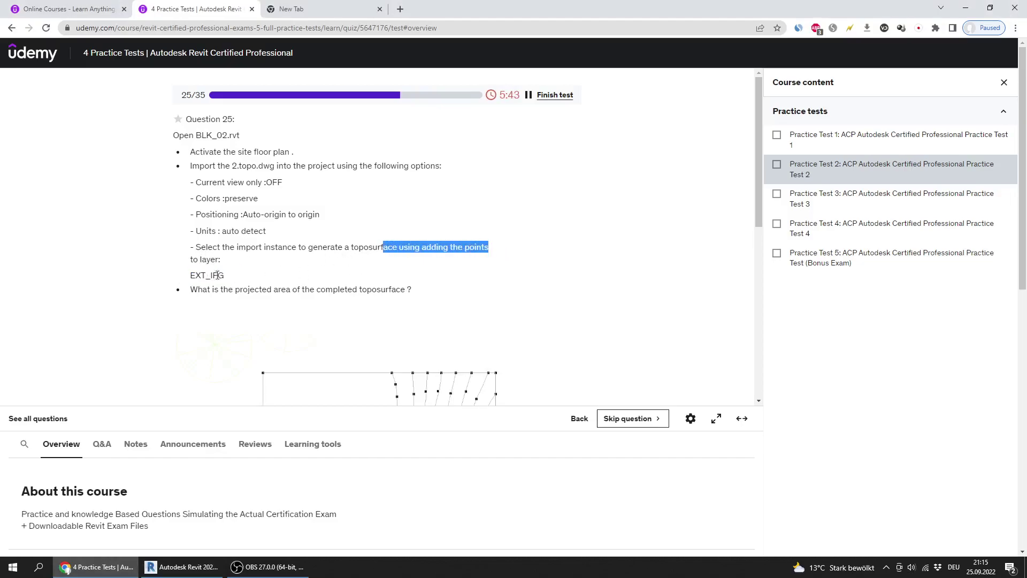
left_click_drag(222, 275, 191, 279)
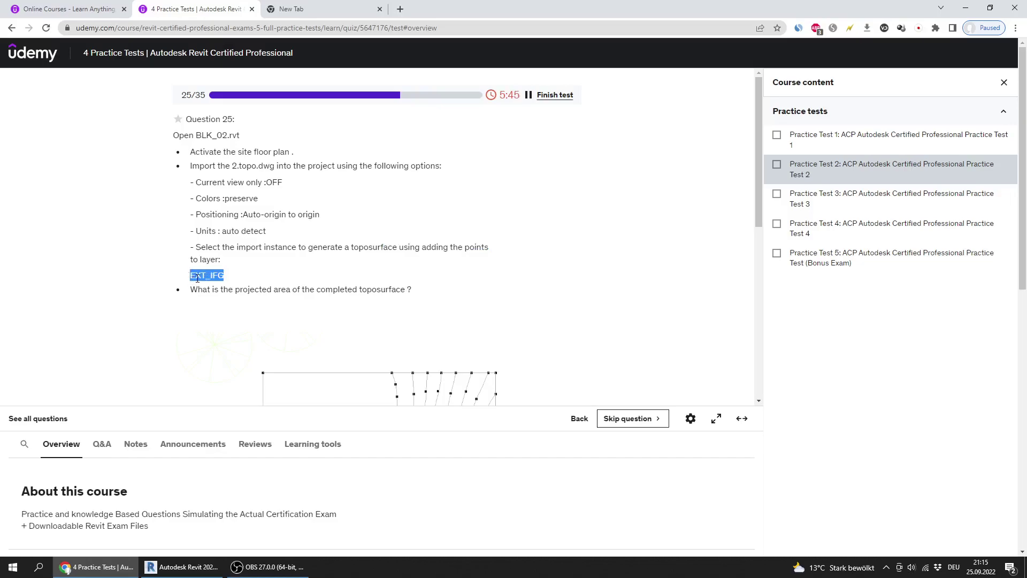
key("alt+Tab")
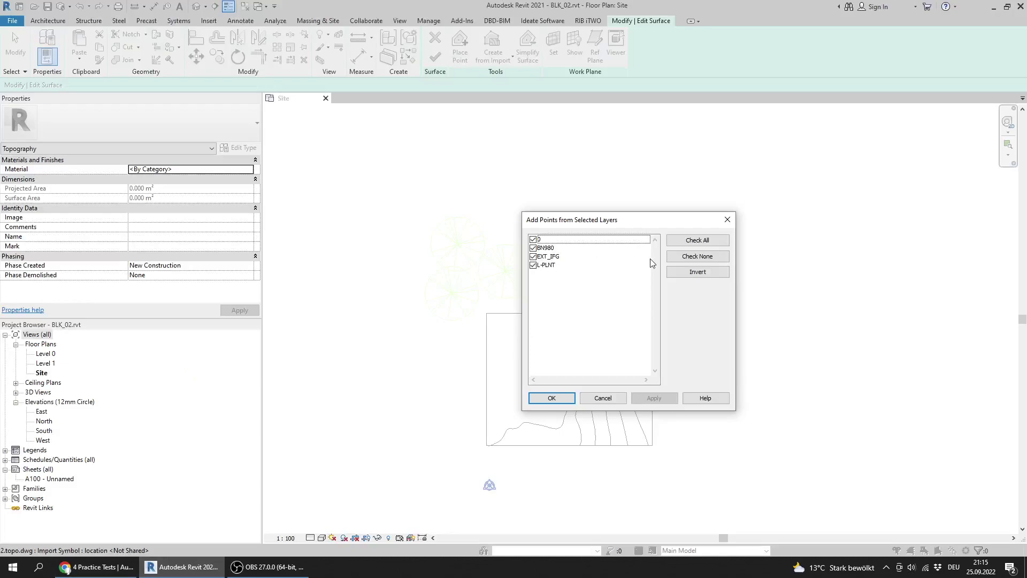
left_click(676, 257)
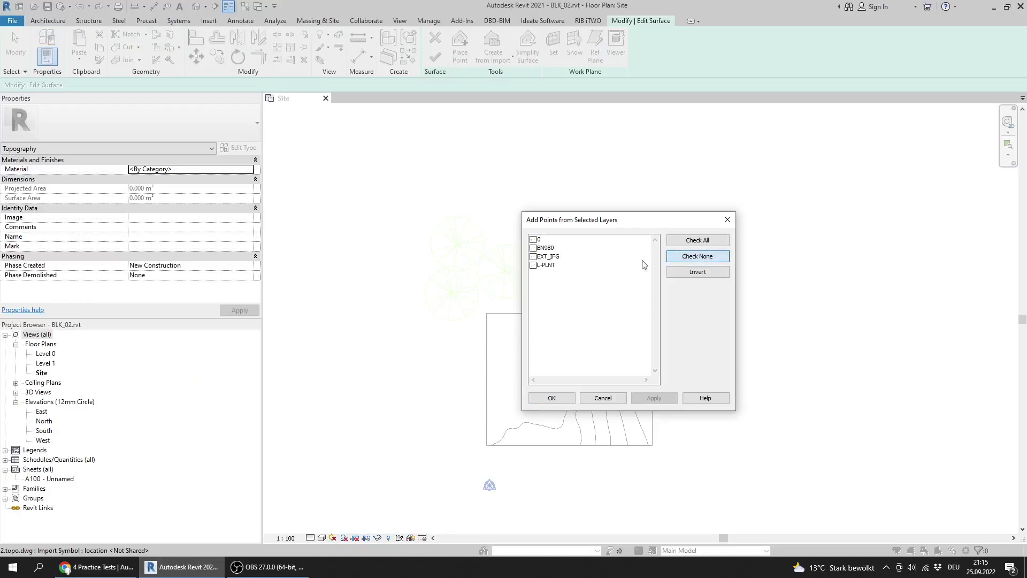
left_click(538, 259)
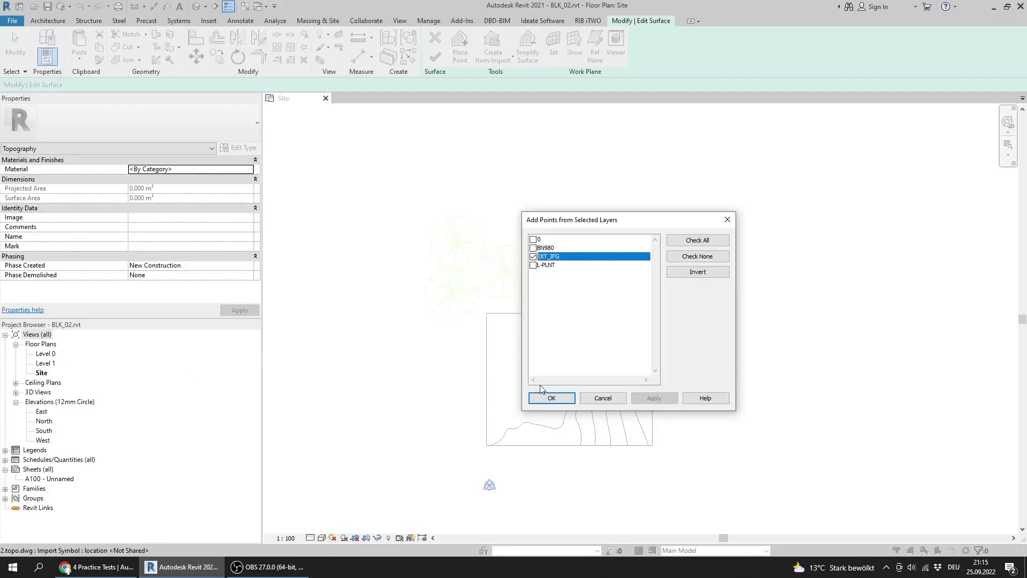
left_click(551, 398)
middle_click_drag(604, 399, 587, 342)
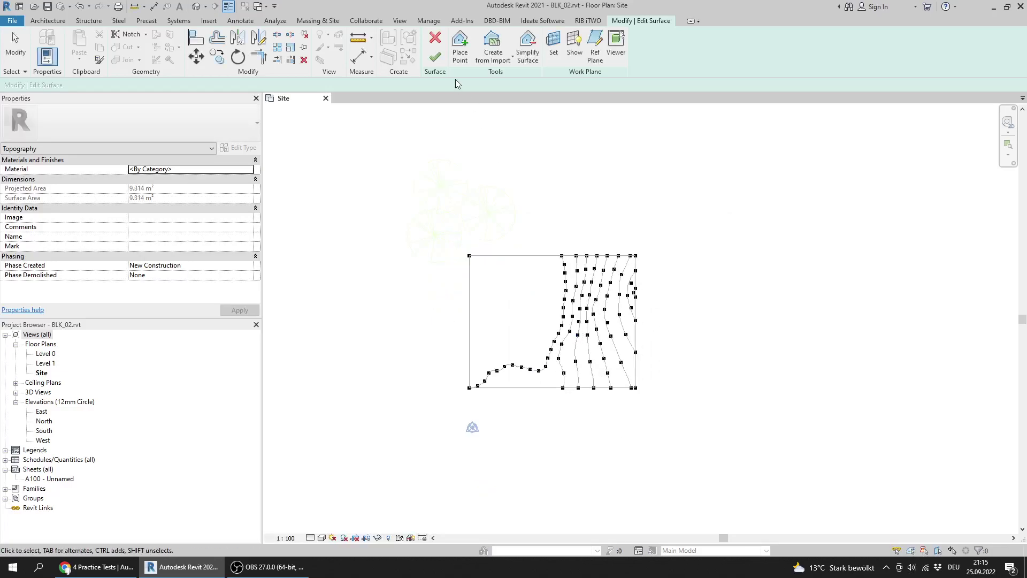
left_click(434, 57)
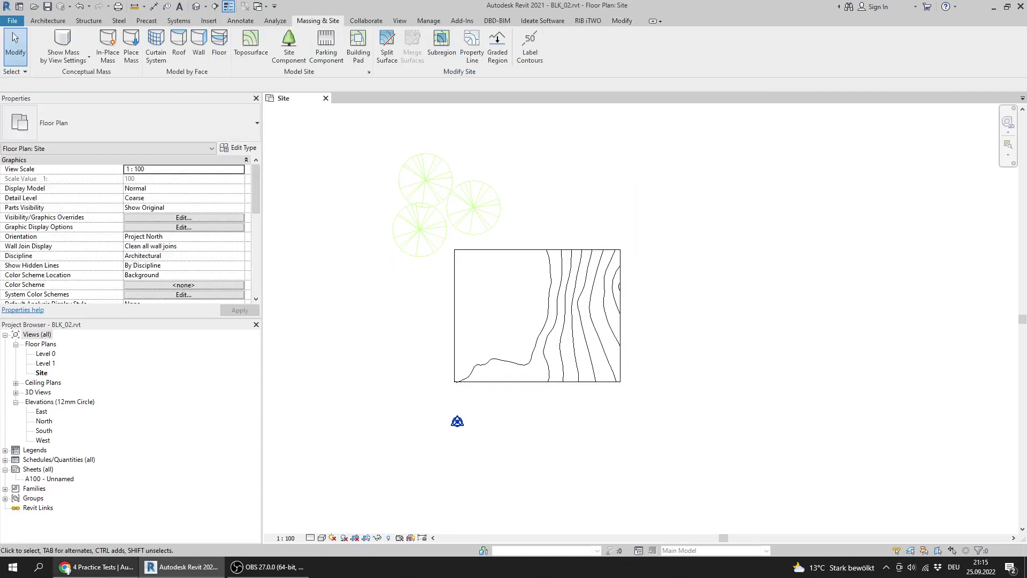
- Reread what question 25 asks in the browser and select the finished toposurface in Revit to read its projected area
left_click(96, 567)
left_click_drag(248, 291, 397, 290)
scroll(397, 290, "down", 2)
left_click(66, 568)
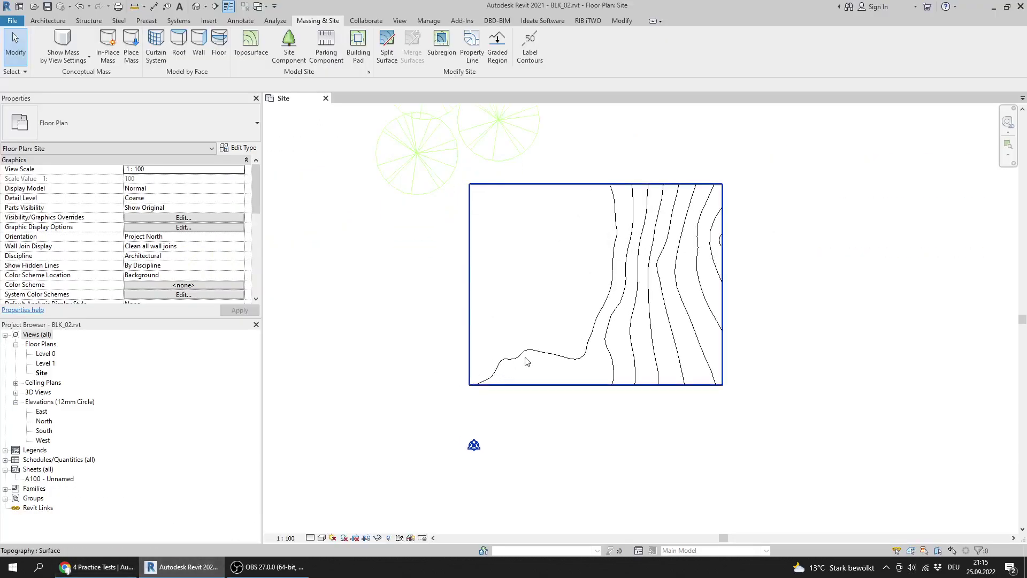
left_click(521, 360)
scroll(477, 304, "up", 1, "ctrl")
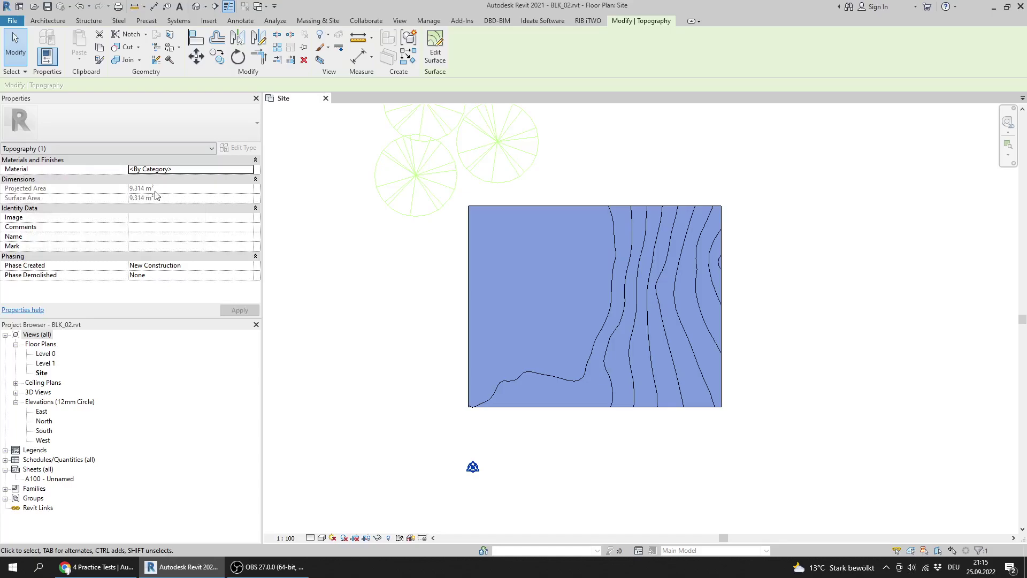
- Answer question 25 in the browser with 9.314 m2 and continue to question 26
left_click(124, 566)
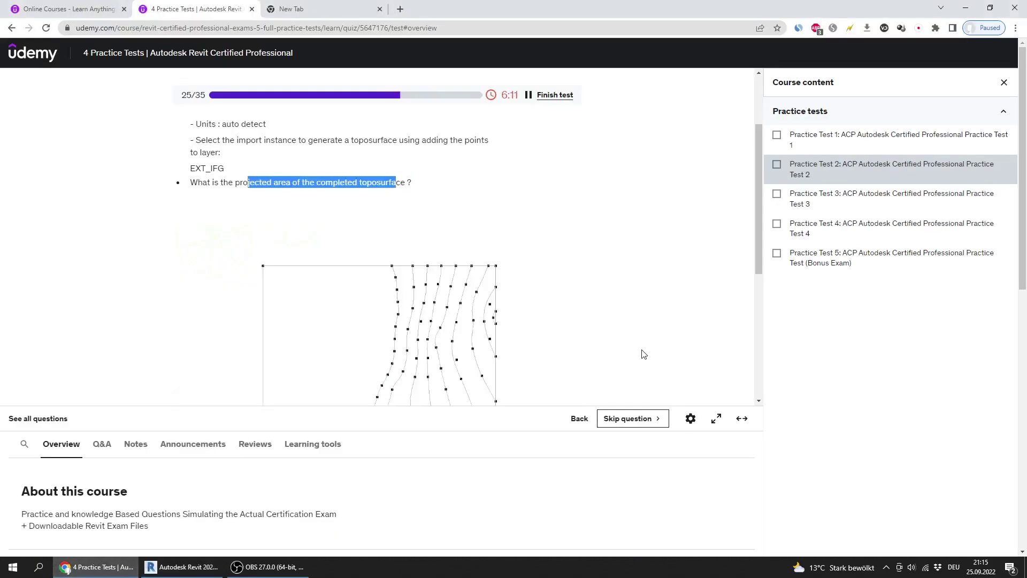
left_click(711, 428)
scroll(367, 296, "down", 1)
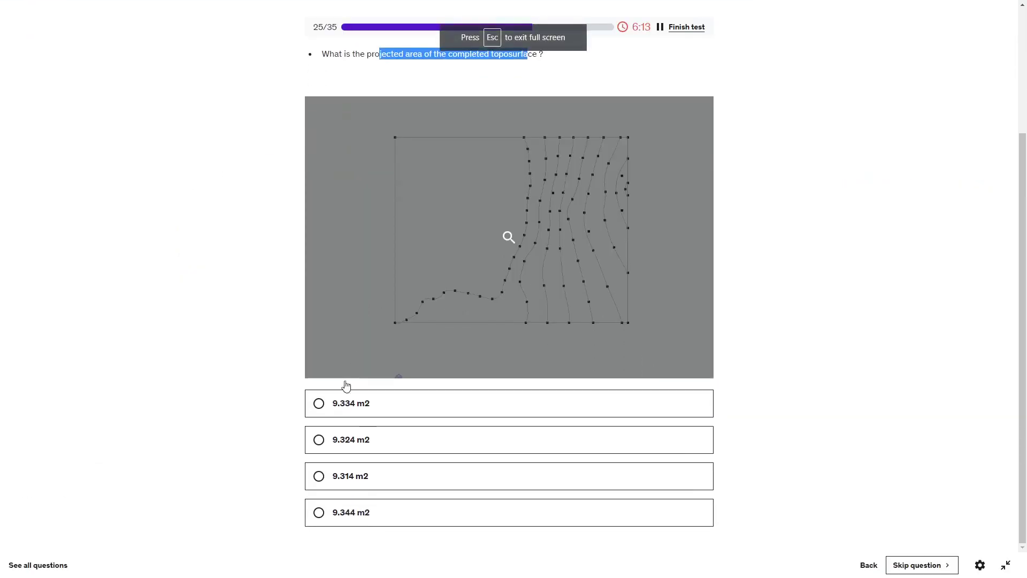
left_click(360, 475)
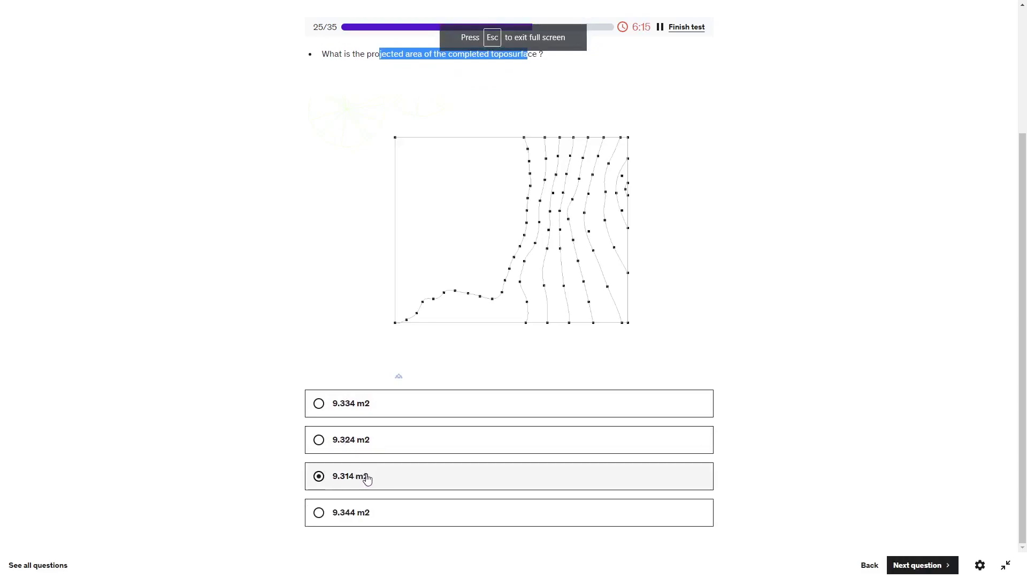
scroll(599, 405, "up", 3)
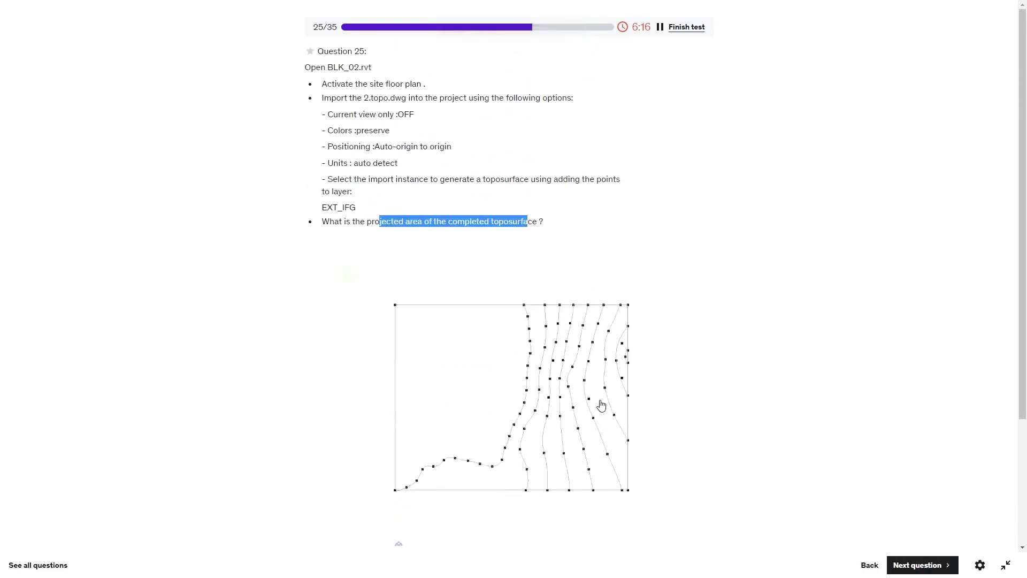
left_click(925, 565)
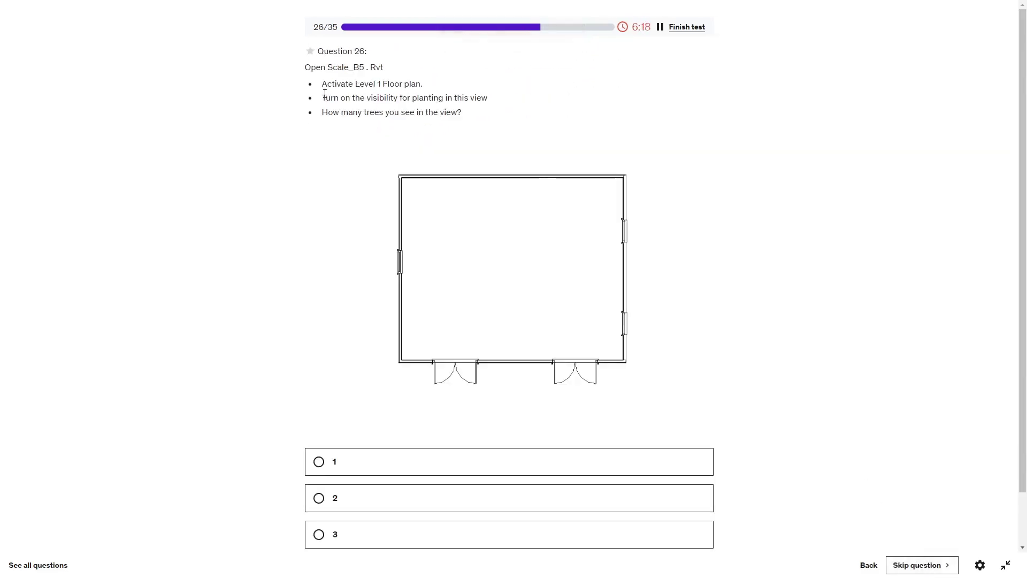
- Switch back to Revit and close the BLK_02.rvt project
key("alt+Tab")
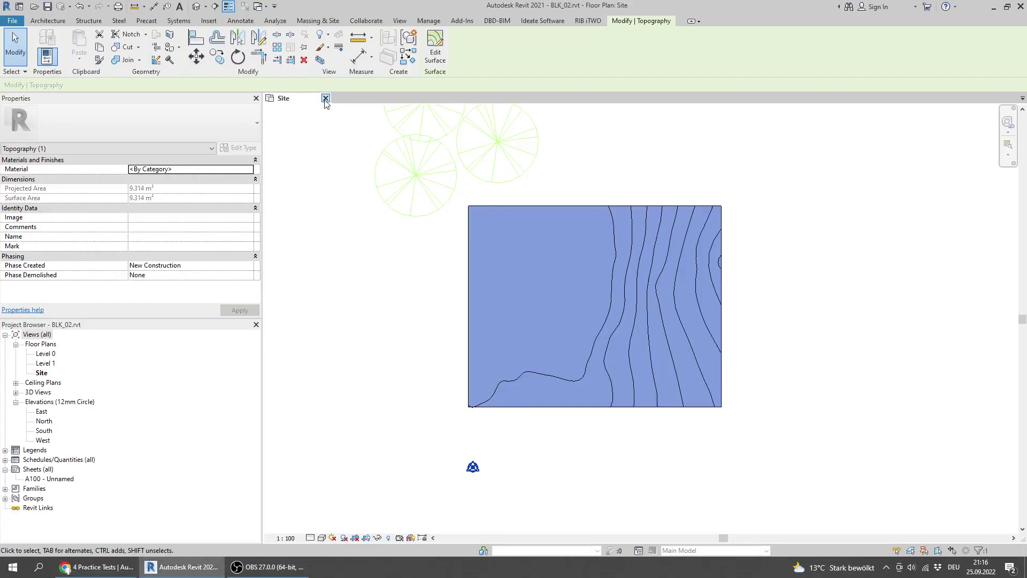
key("ctrl+F4")
left_click(522, 284)
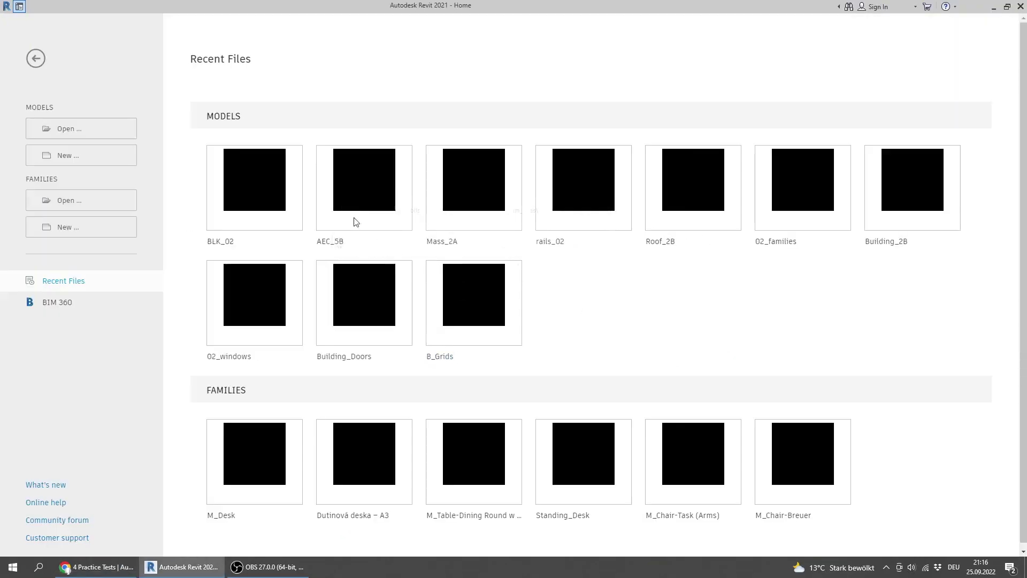
- Check question 26 in the browser for the required file and open Scale_B5.rvt from the Practice Test 2 folder in Revit
key("alt+Tab")
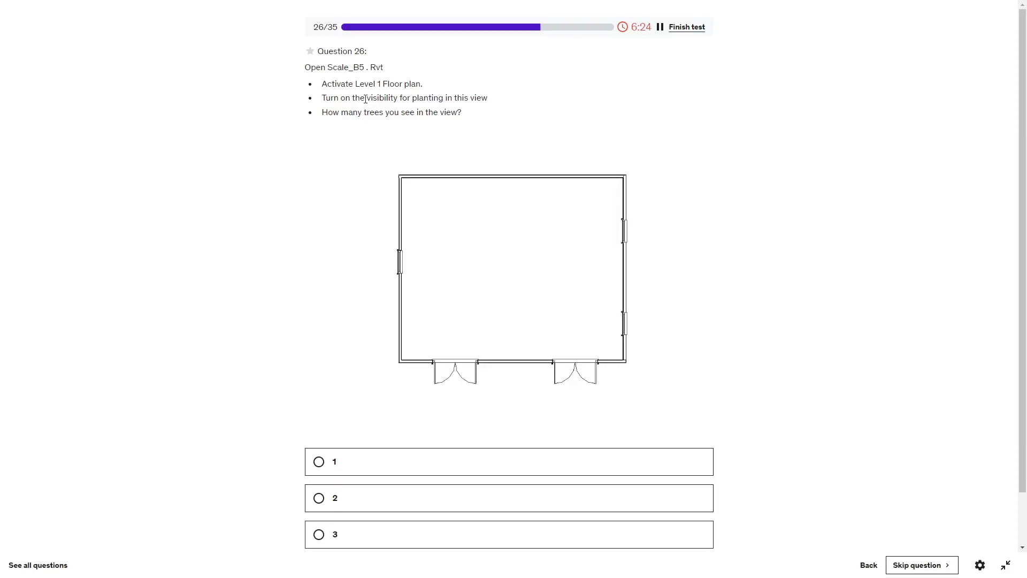
key("alt+Tab")
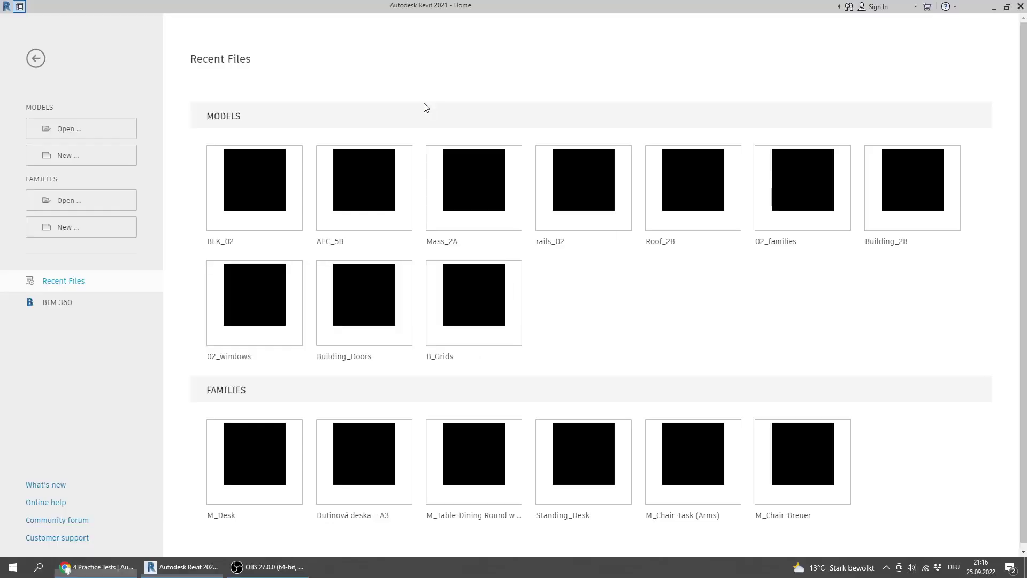
left_click(114, 131)
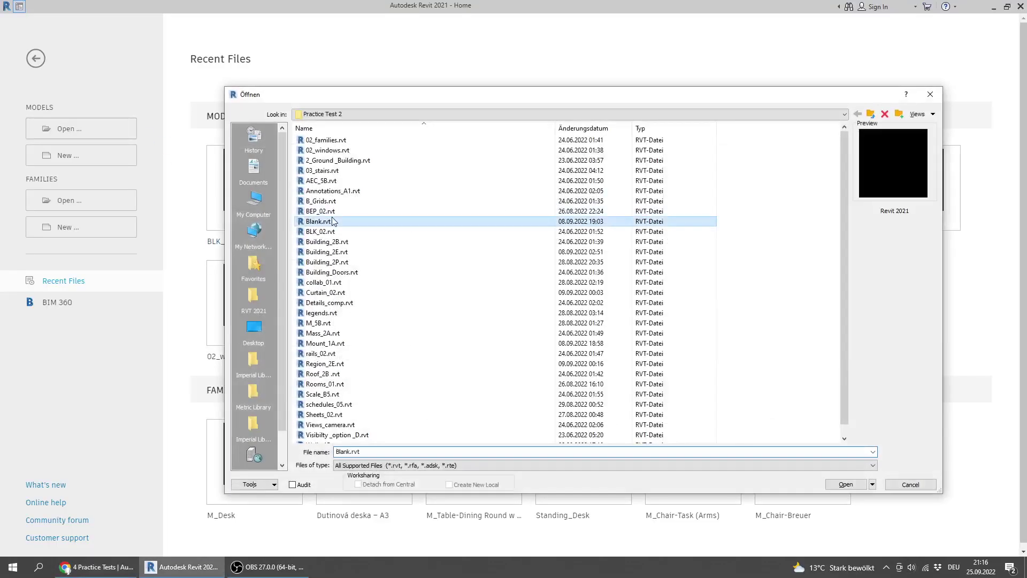
left_click(329, 393)
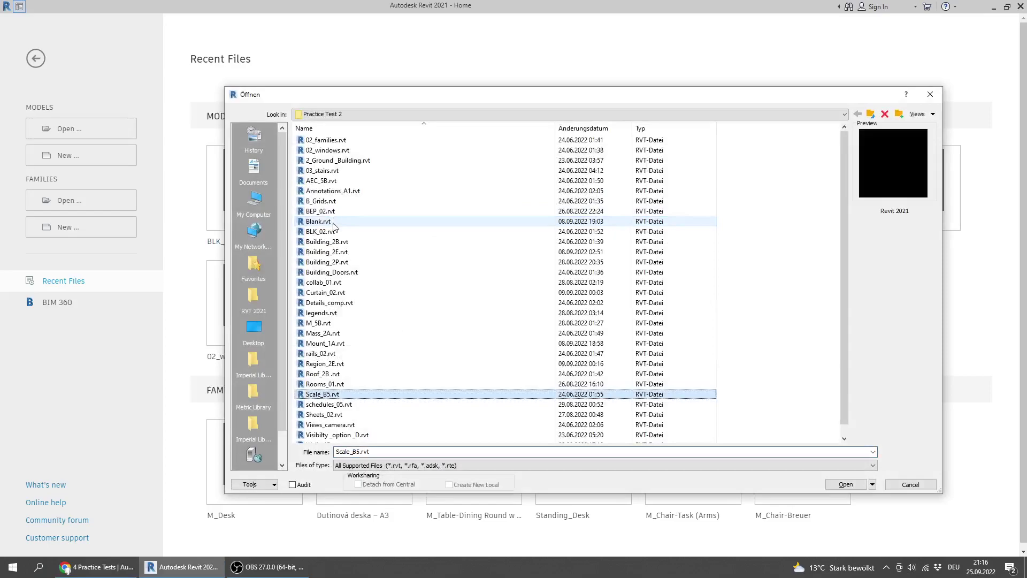
double_click(333, 394)
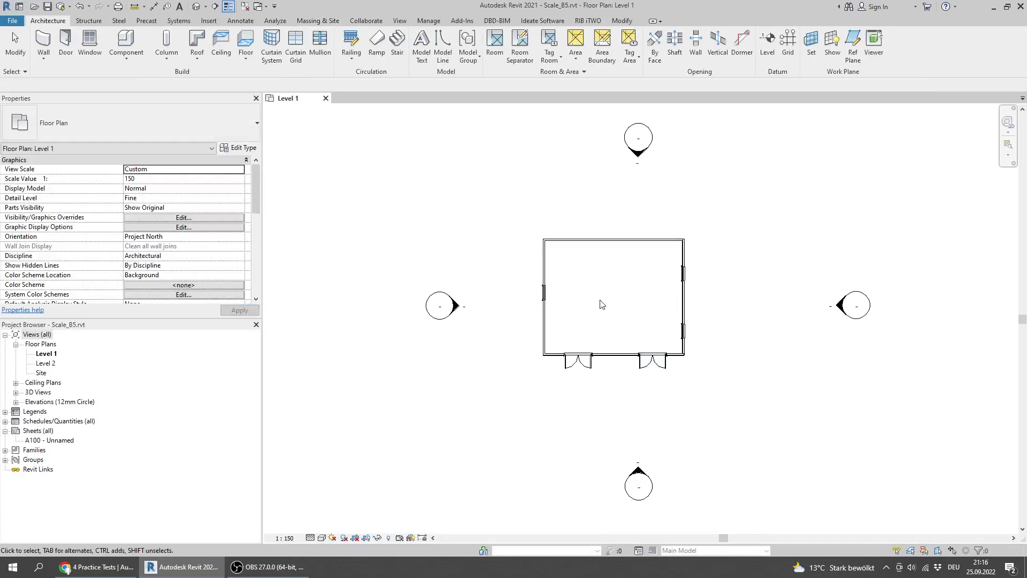
- Recheck question 26 in the browser and turn on the Planting category in the Level 1 floor plan's Visibility/Graphic Overrides in Revit
scroll(602, 305, "up", 3)
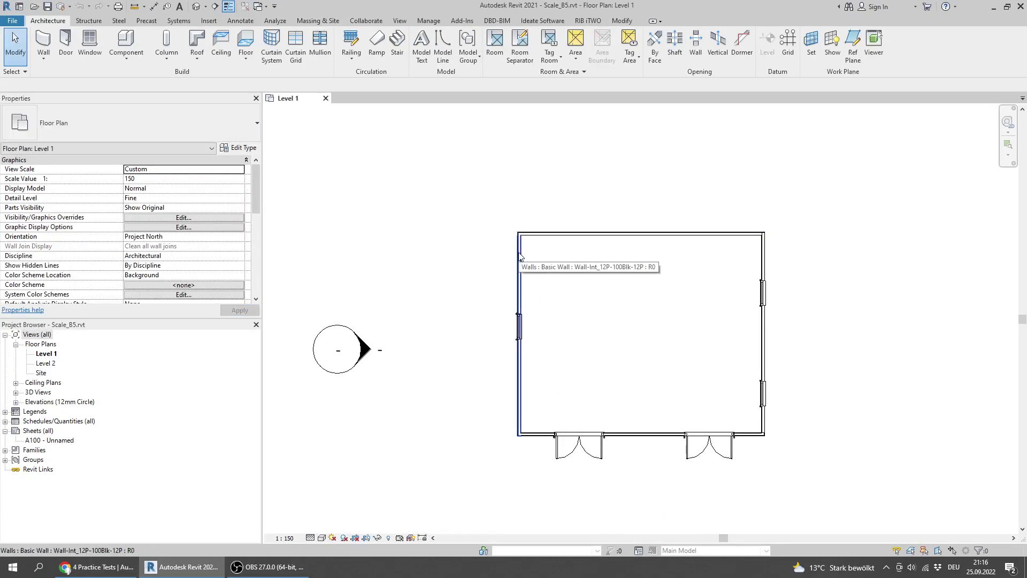
middle_click_drag(607, 283, 598, 282)
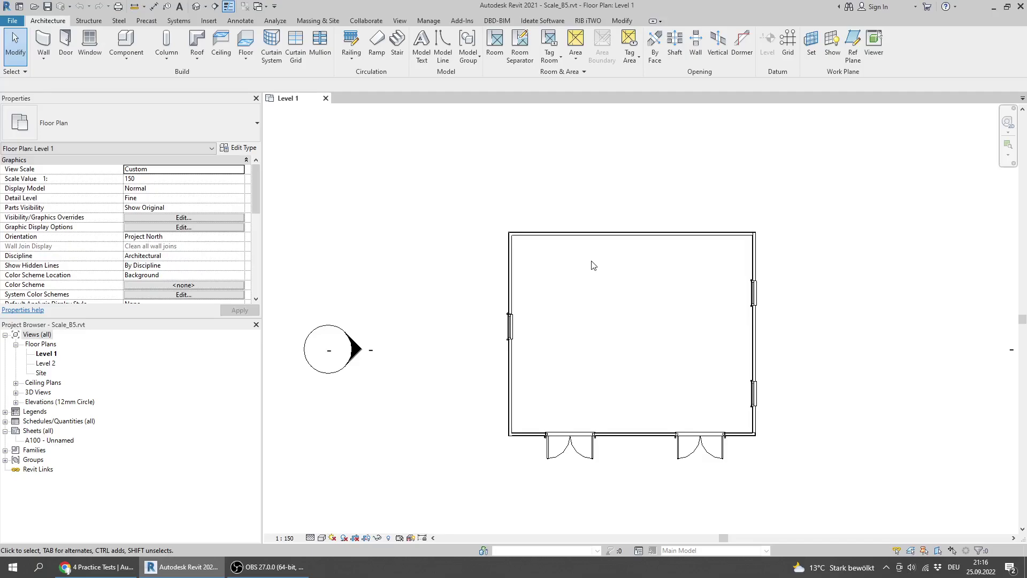
key("alt+Tab")
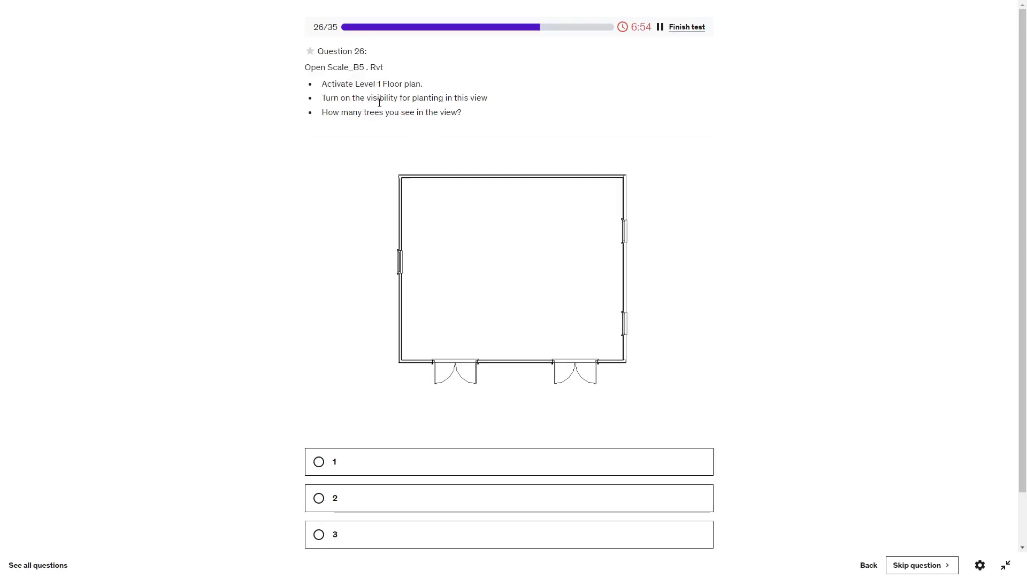
key("alt+Tab")
scroll(569, 317, "up", 2)
scroll(568, 316, "up", 1)
key("v")
key("g")
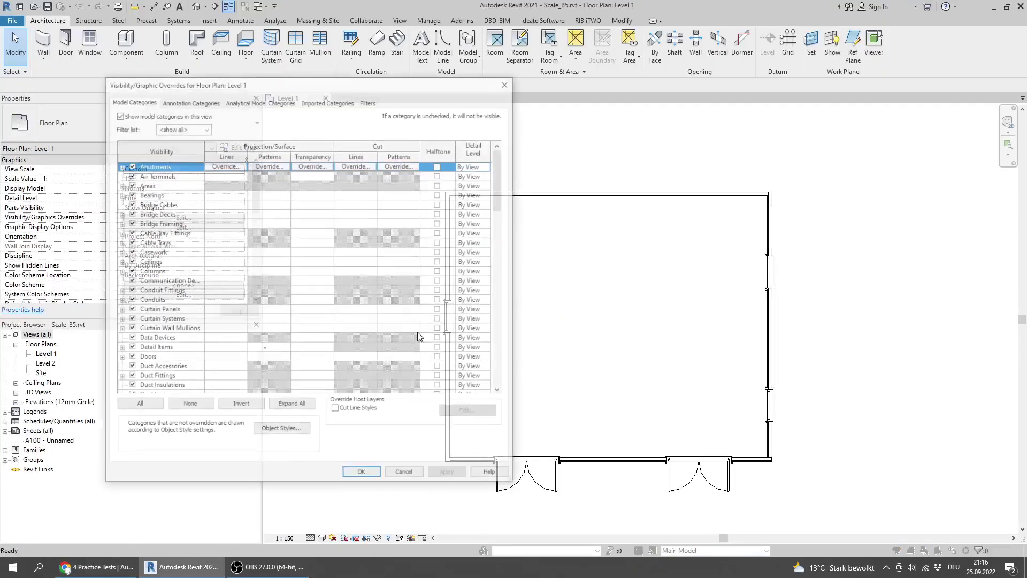
left_click(165, 266)
scroll(160, 289, "down", 10)
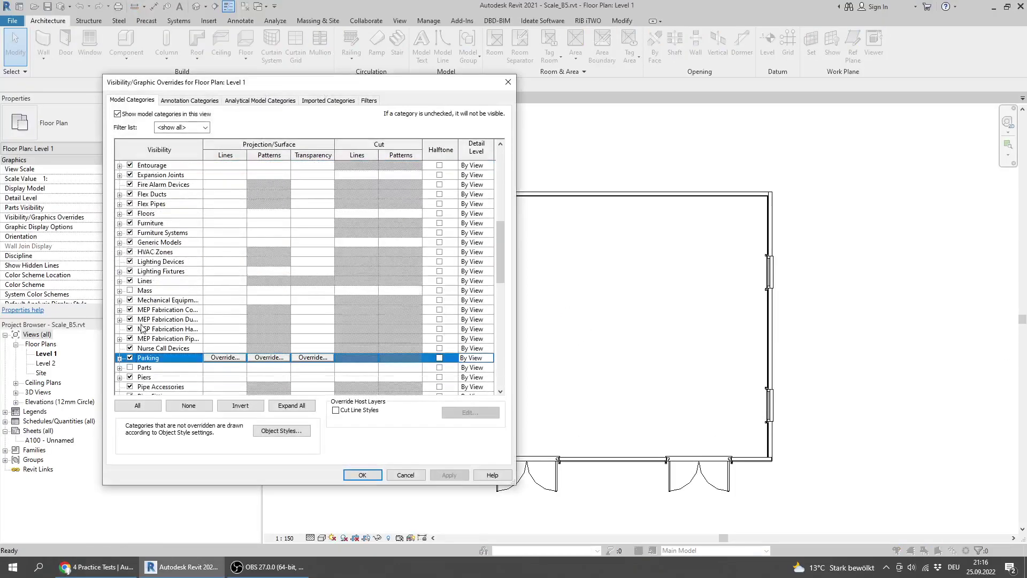
left_click(150, 338)
scroll(167, 321, "down", 1)
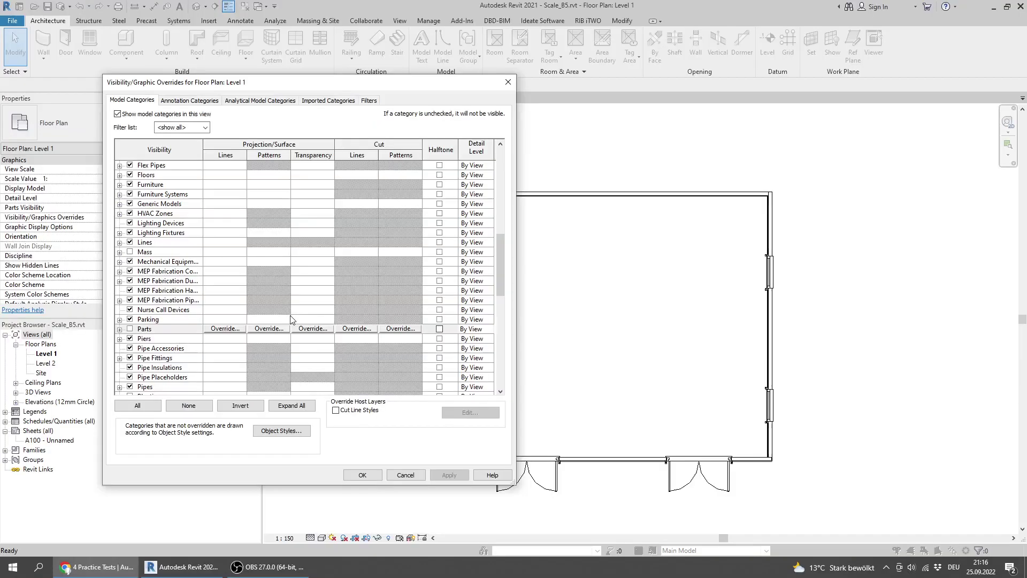
key("p")
left_click(171, 251)
key("p")
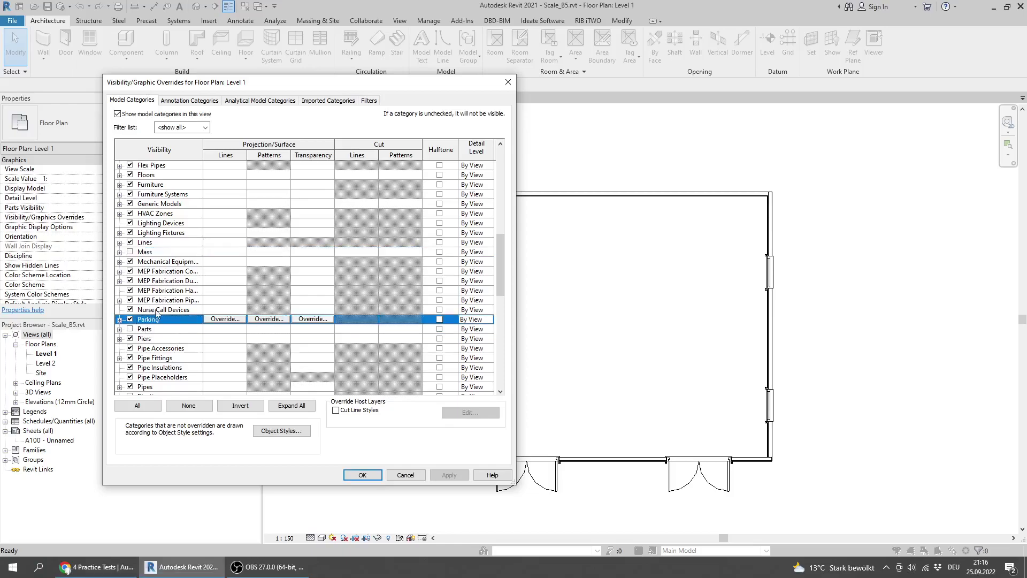
scroll(157, 312, "down", 3)
left_click(161, 368)
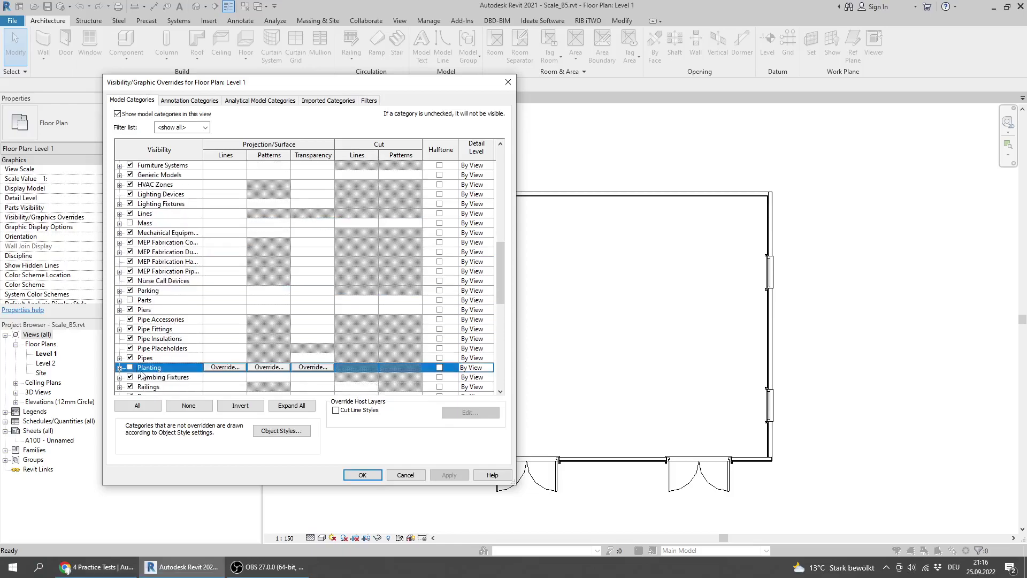
left_click(130, 368)
left_click(362, 476)
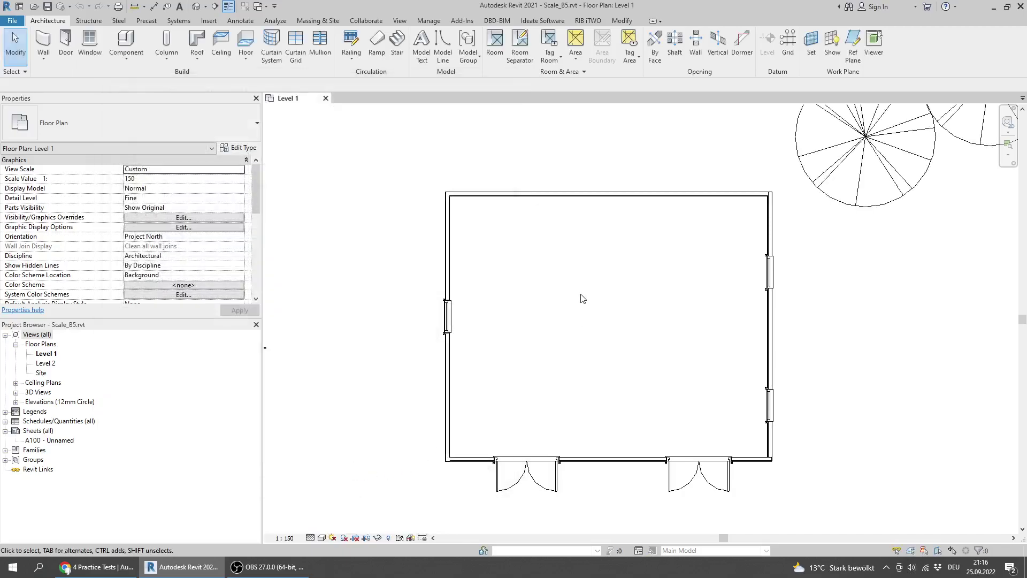
- Count the trees in the Level 1 floor plan, answer question 26 in the browser with 2, and return to Revit
scroll(583, 298, "down", 5)
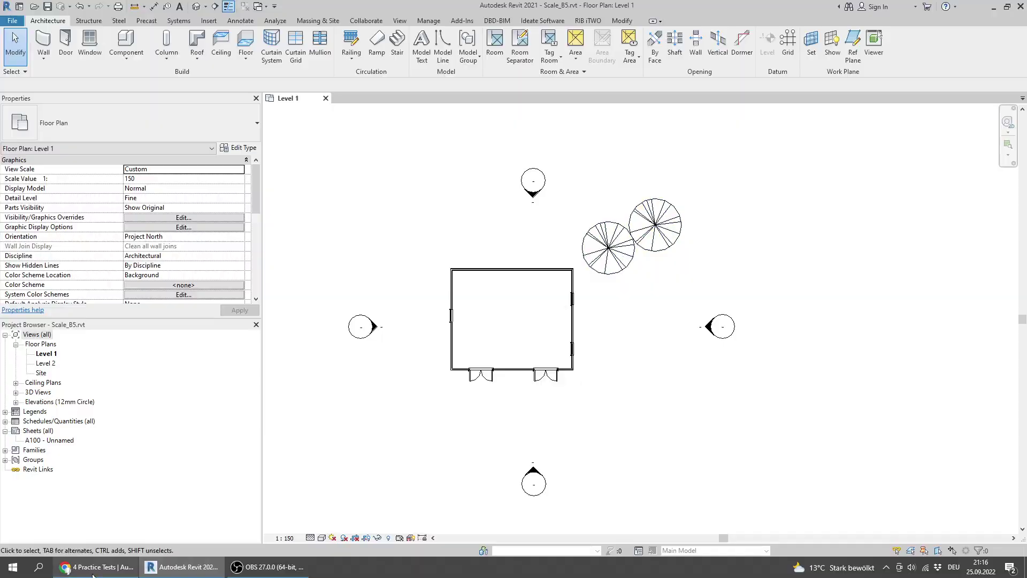
left_click(93, 569)
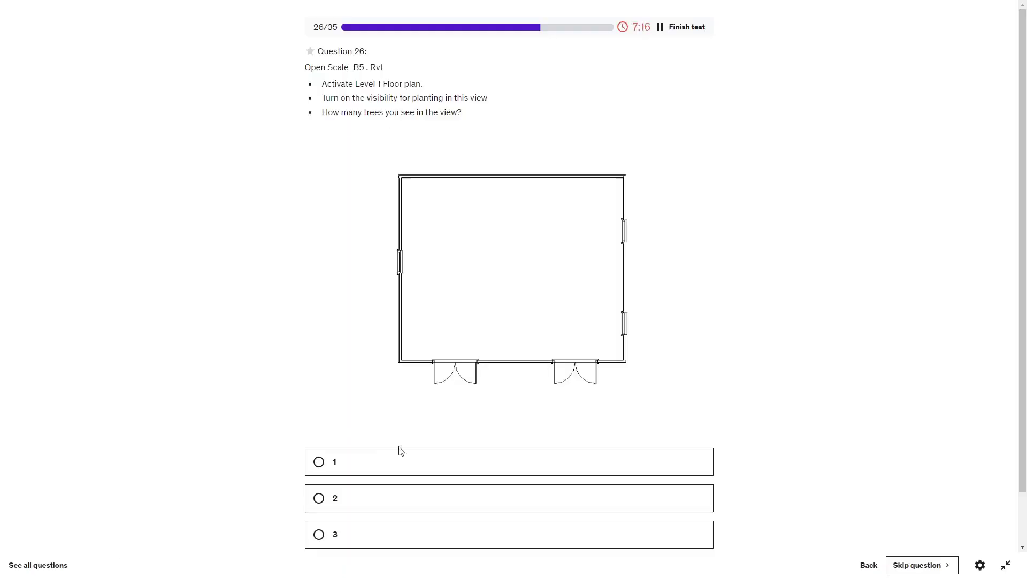
left_click(346, 507)
scroll(706, 398, "down", 1)
key("alt+Tab")
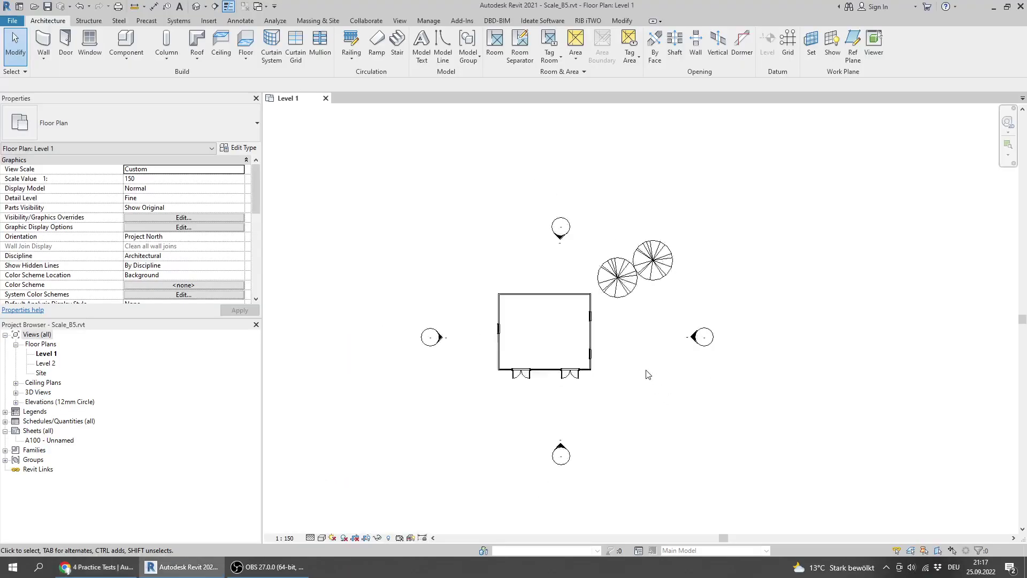
- Switch to the browser, advance from question 26 to question 27 and read which project file it requires
scroll(648, 374, "down", 2)
scroll(626, 321, "up", 5)
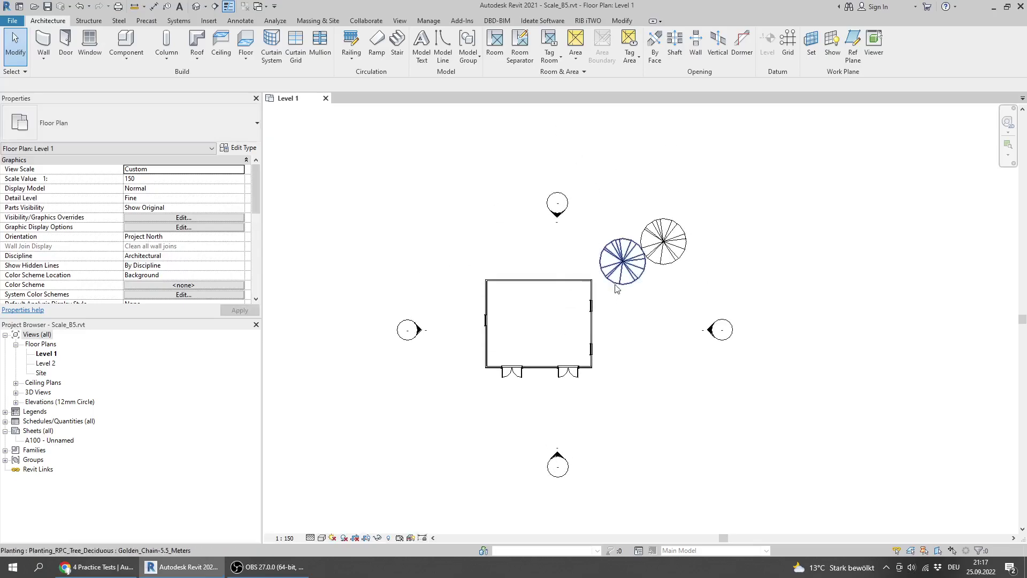
key("alt+Tab")
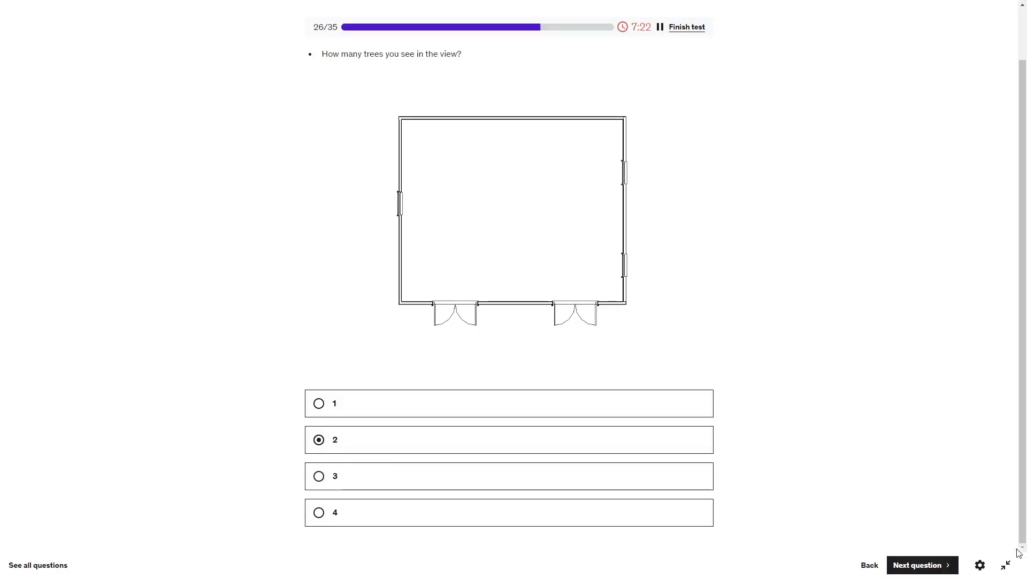
left_click(945, 564)
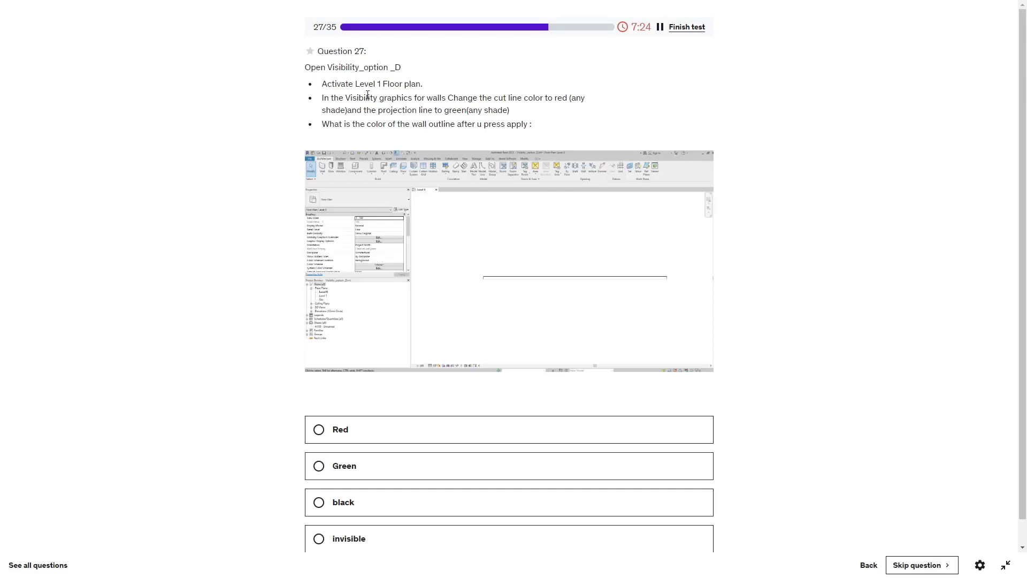
left_click_drag(512, 111, 311, 96)
left_click_drag(404, 68, 306, 68)
- Switch back to Revit and close the Scale_B5.rvt project
key("alt+Tab")
left_click(326, 99)
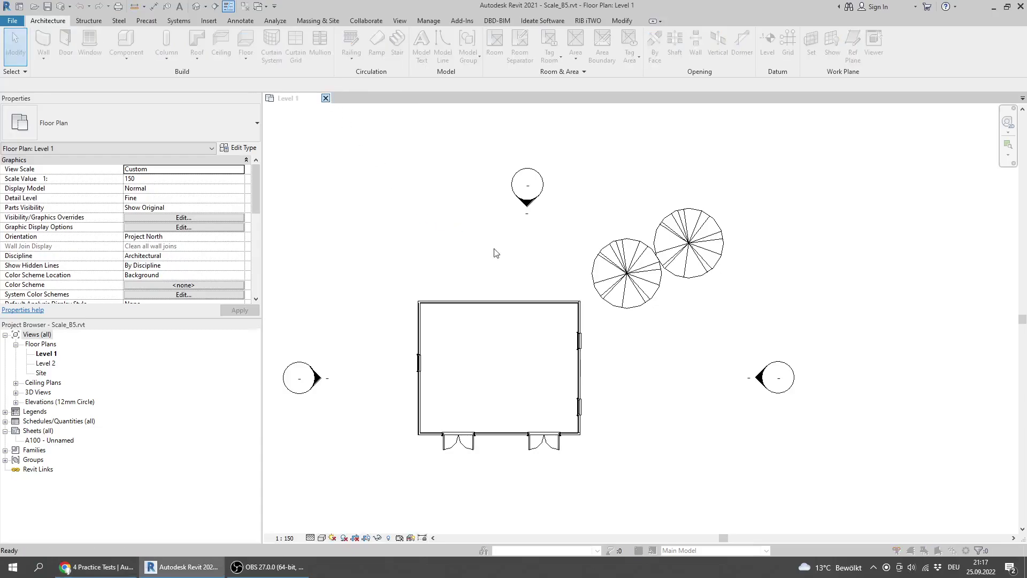
left_click(527, 287)
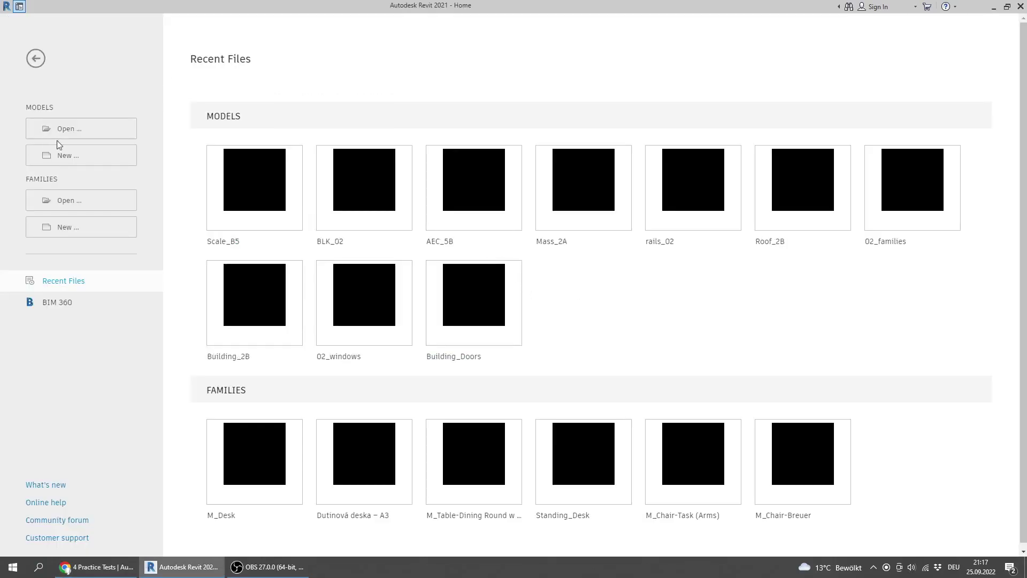
- Open Visibilty _option _D.rvt from the Practice Test 2 folder
left_click(73, 131)
left_click(320, 200)
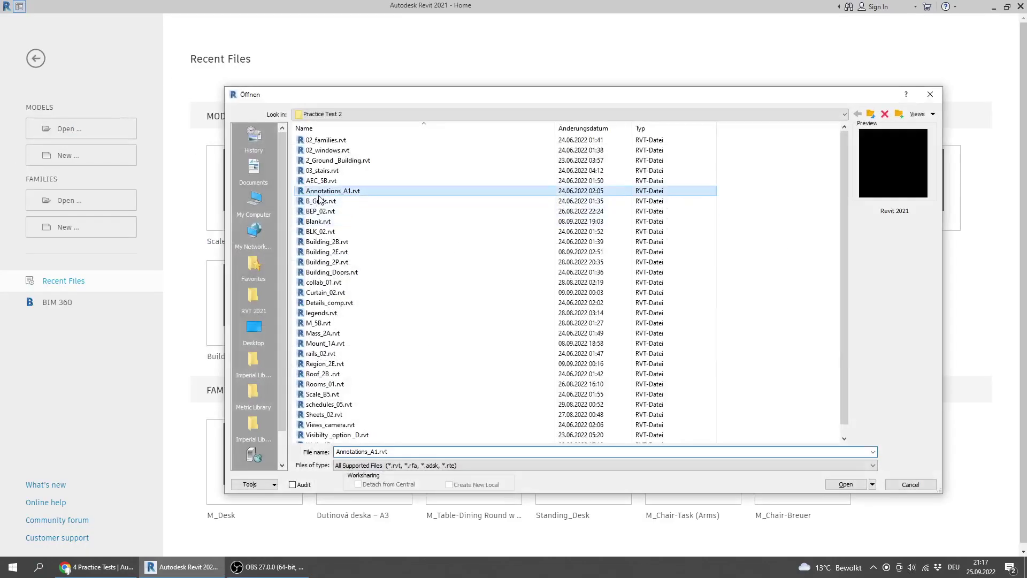
key("v")
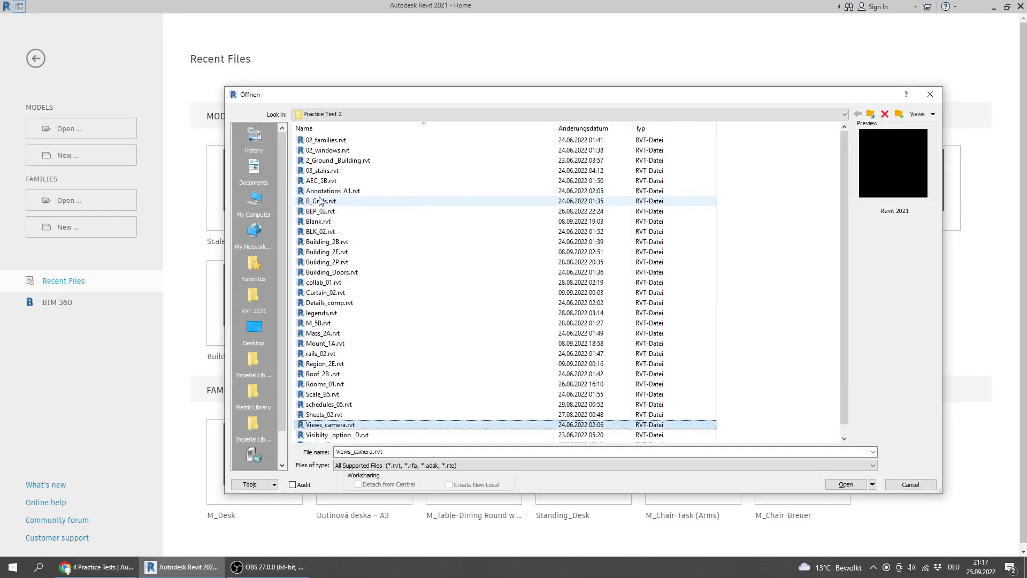
key("v")
double_click(354, 436)
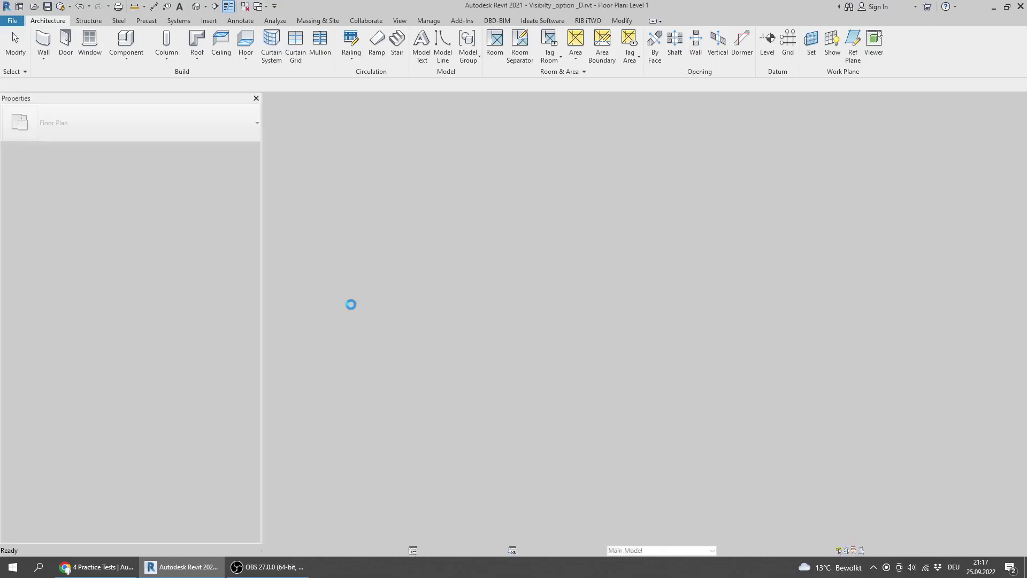
- Reread question 27's wall line color instructions in the browser and return to the Level 1 floor plan in Revit
key("alt+Tab")
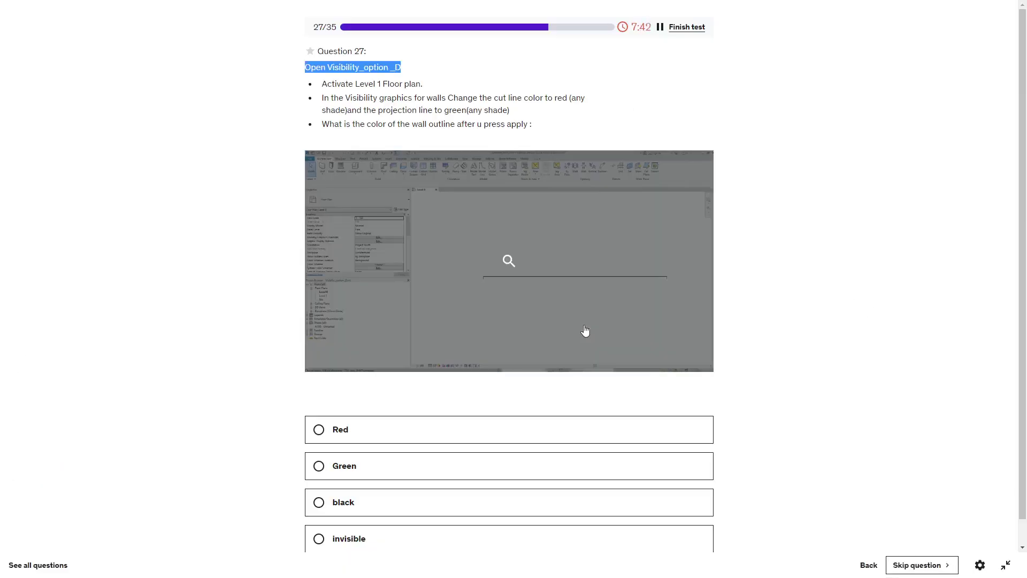
key("alt+Tab")
scroll(590, 300, "up", 3)
scroll(693, 333, "up", 2)
middle_click_drag(575, 296, 458, 233)
key("alt+Tab")
left_click_drag(322, 98, 520, 118)
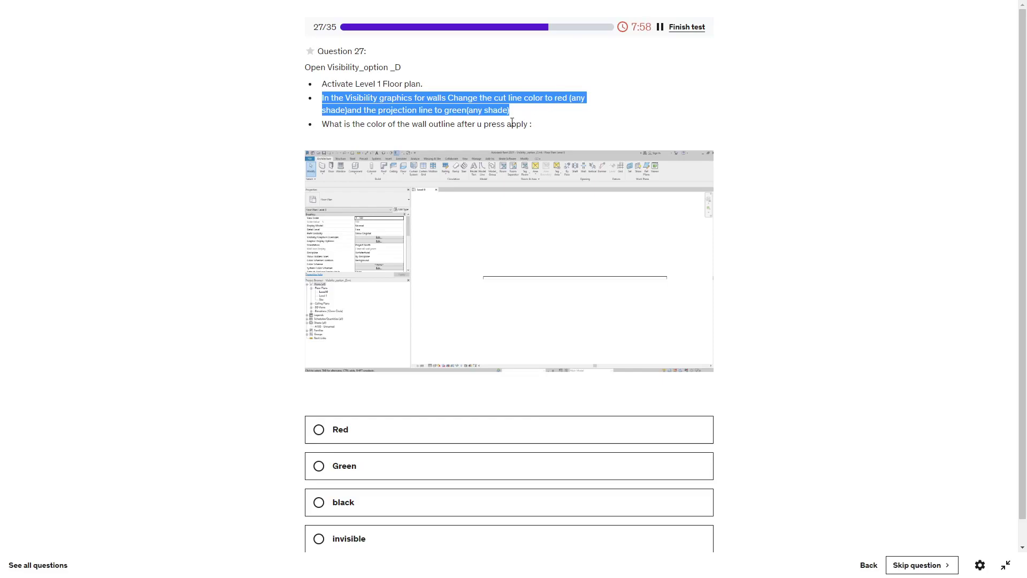
left_click_drag(469, 136, 532, 123)
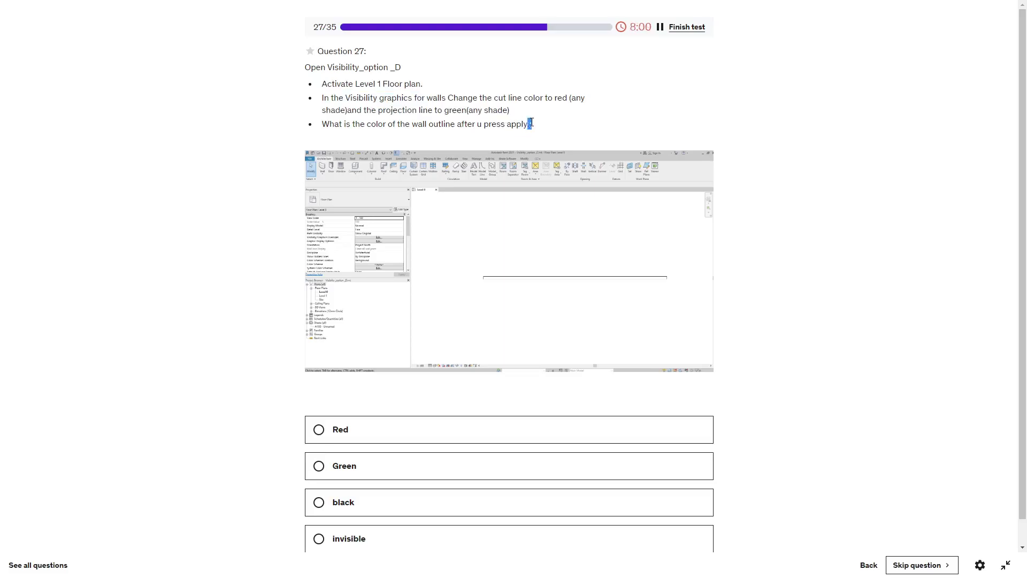
left_click_drag(419, 136, 305, 127)
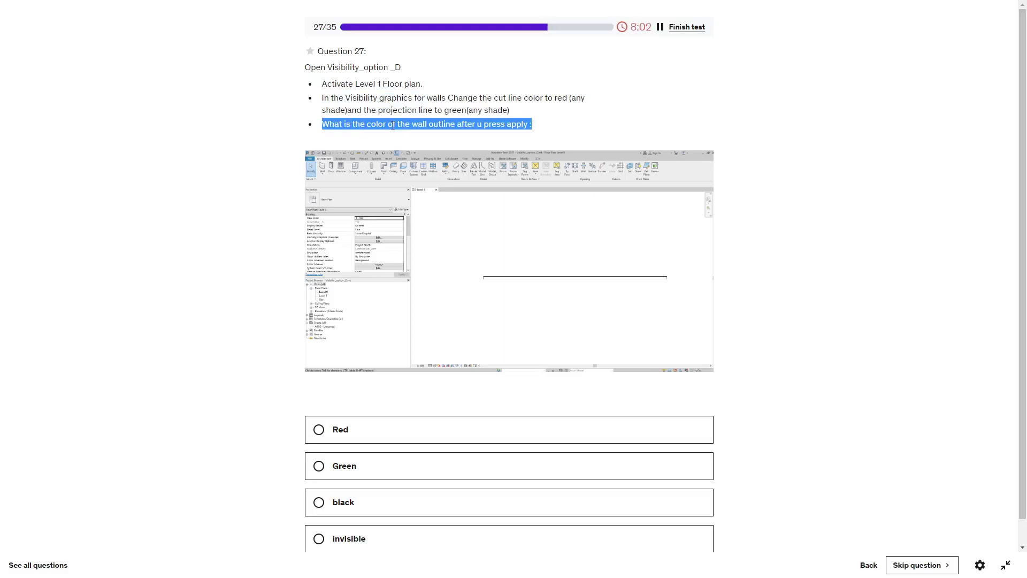
key("alt+Tab")
scroll(651, 273, "up", 2)
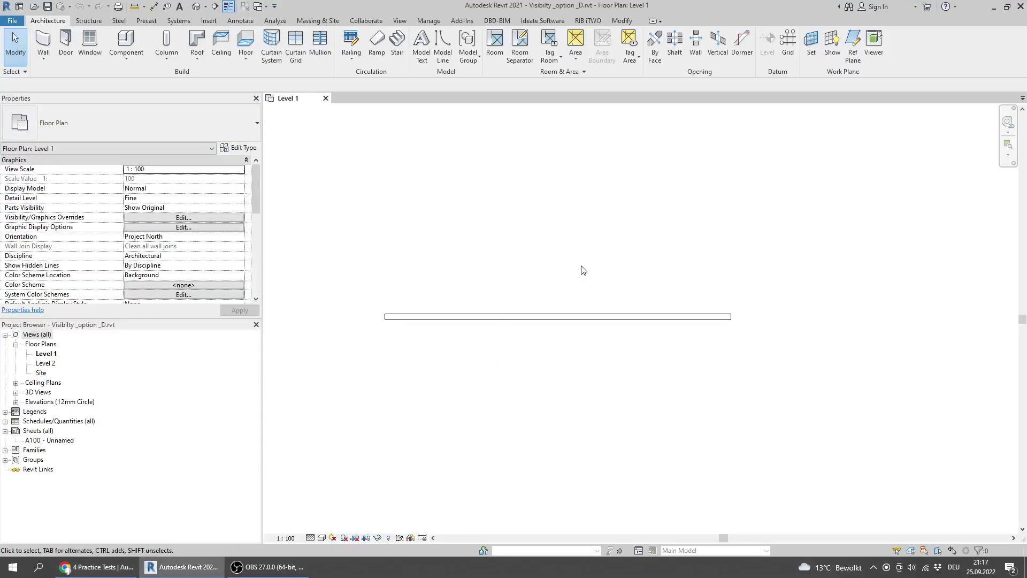
- Open the Level 1 floor plan's Visibility/Graphic Overrides and select the Walls model category
key("v")
key("v")
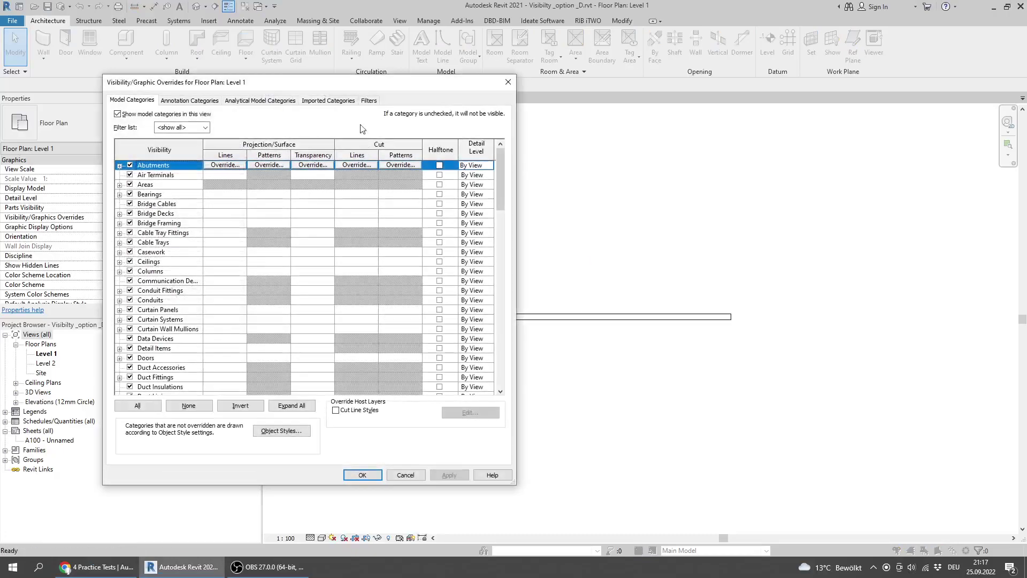
left_click_drag(376, 89, 483, 97)
left_click(262, 288)
scroll(263, 283, "down", 5)
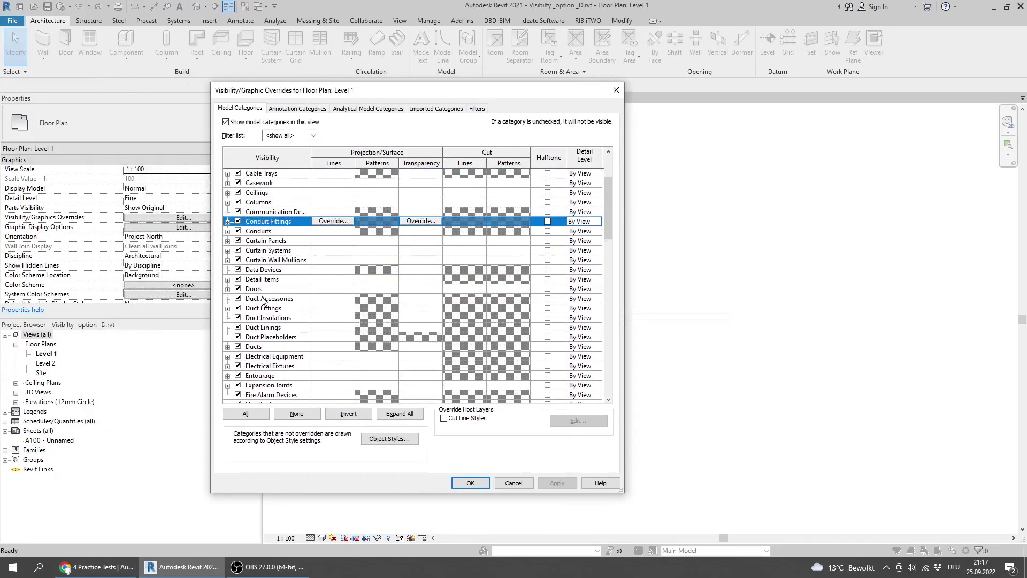
key("w")
scroll(273, 282, "down", 1)
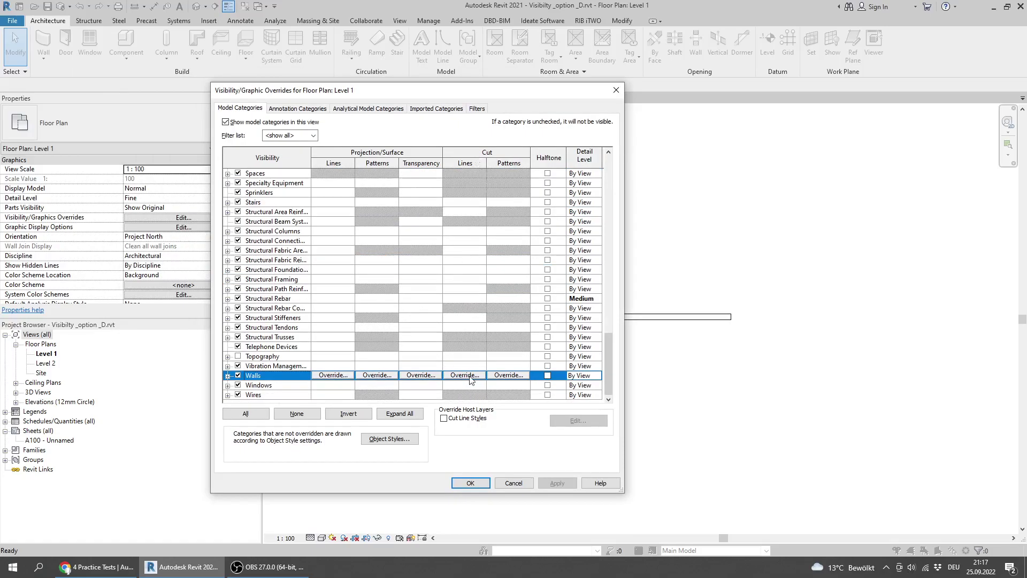
- Recheck question 27 in the browser and override the Walls cut lines in Revit with a Solid pattern in Red
key("alt+Tab")
key("alt+Tab")
left_click(464, 375)
left_click(273, 214)
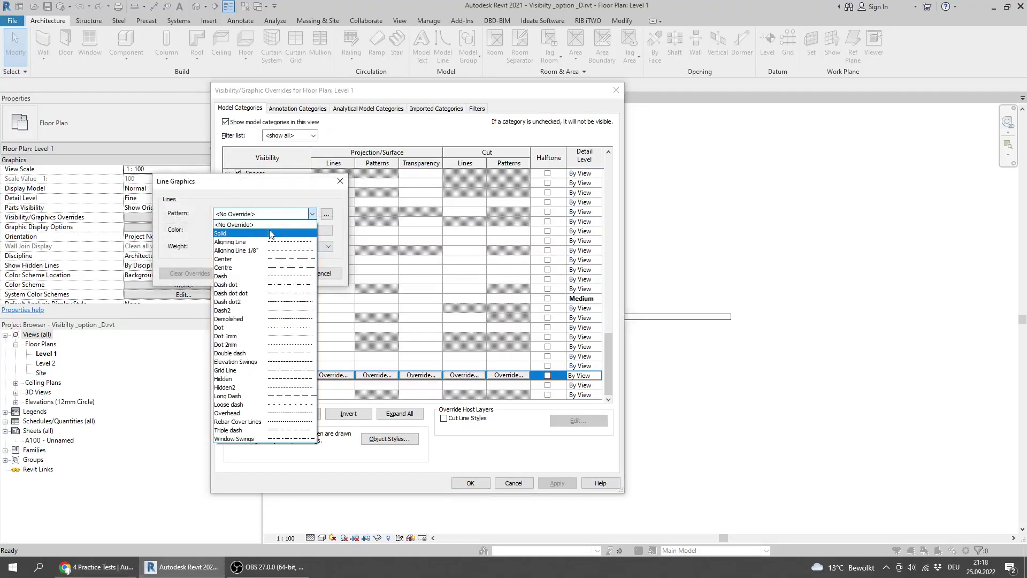
left_click(271, 233)
left_click(272, 231)
left_click(154, 243)
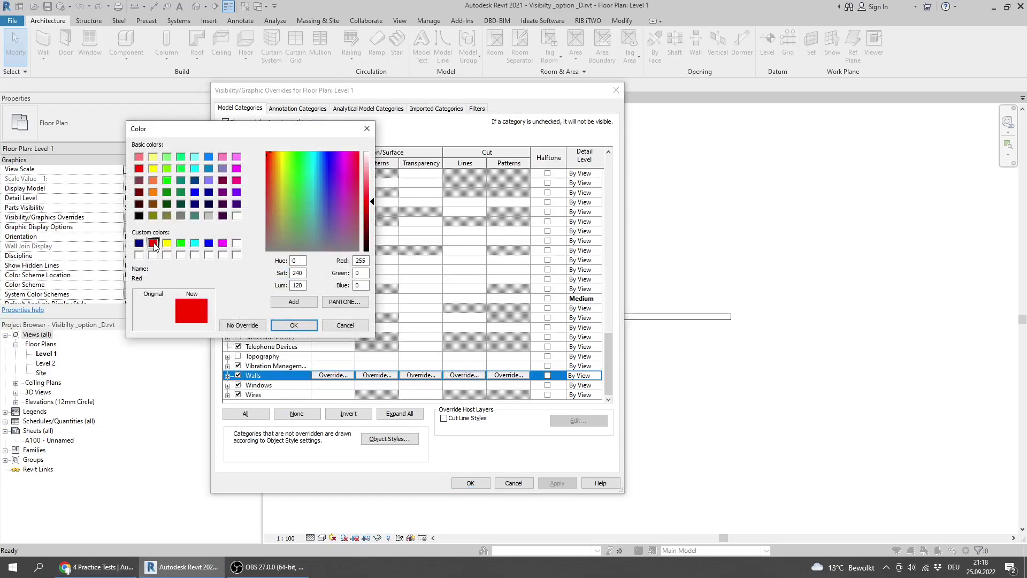
left_click(293, 325)
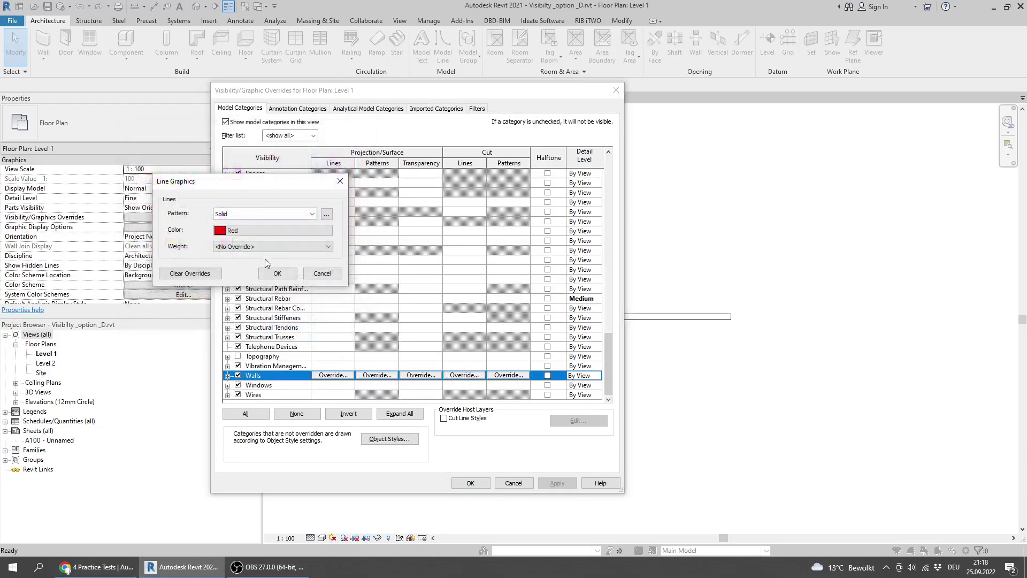
left_click(276, 272)
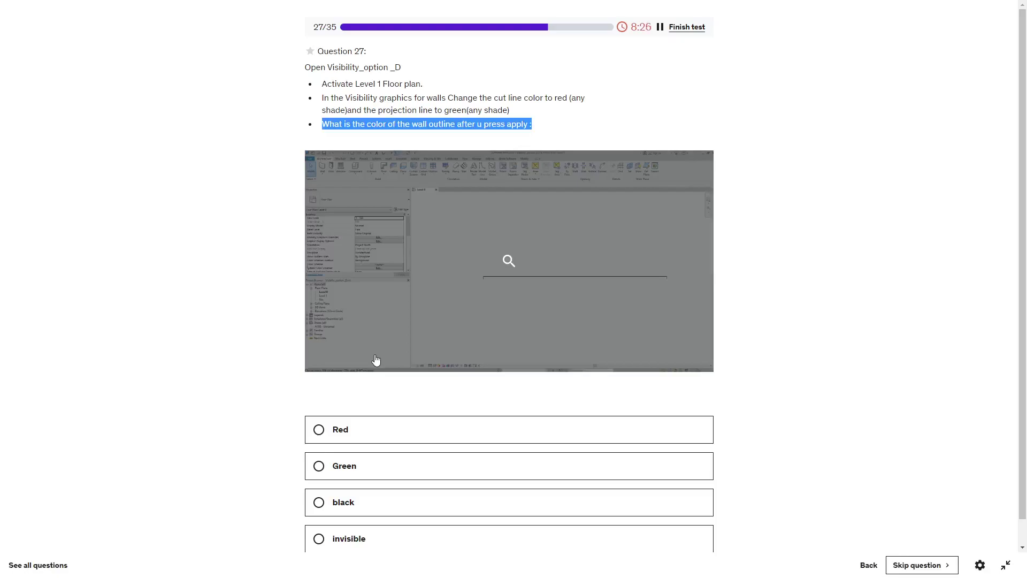
- Override the Walls projection lines with a Solid pattern in Green, and apply the overrides to the Level 1 floor plan
key("alt+Tab")
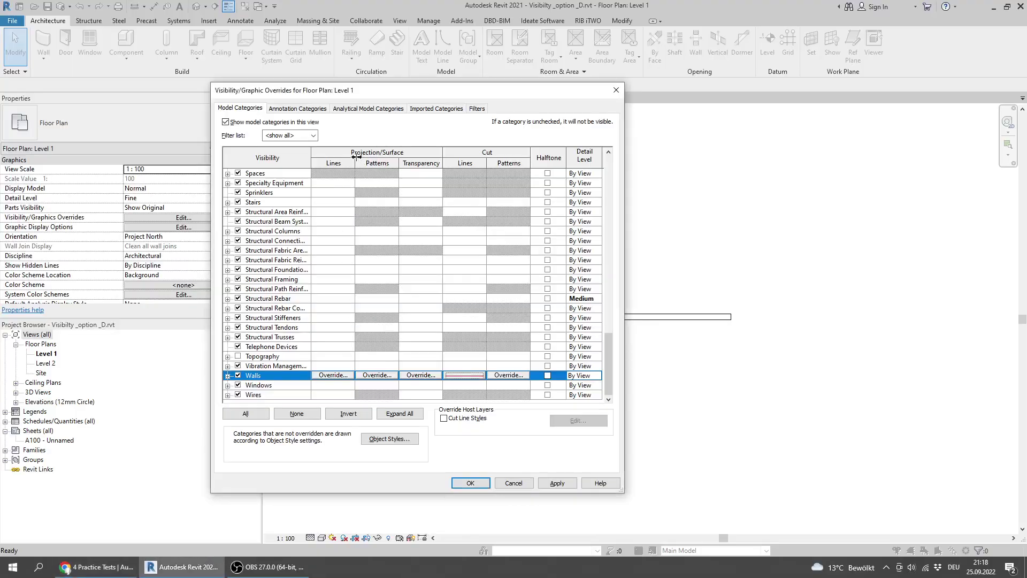
left_click(332, 377)
left_click(289, 213)
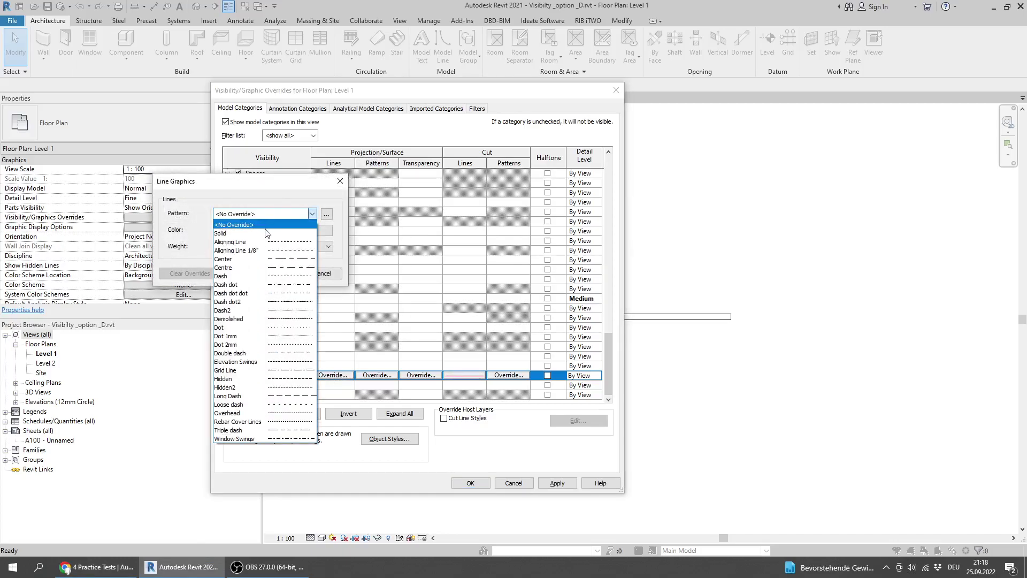
left_click(266, 233)
left_click(261, 230)
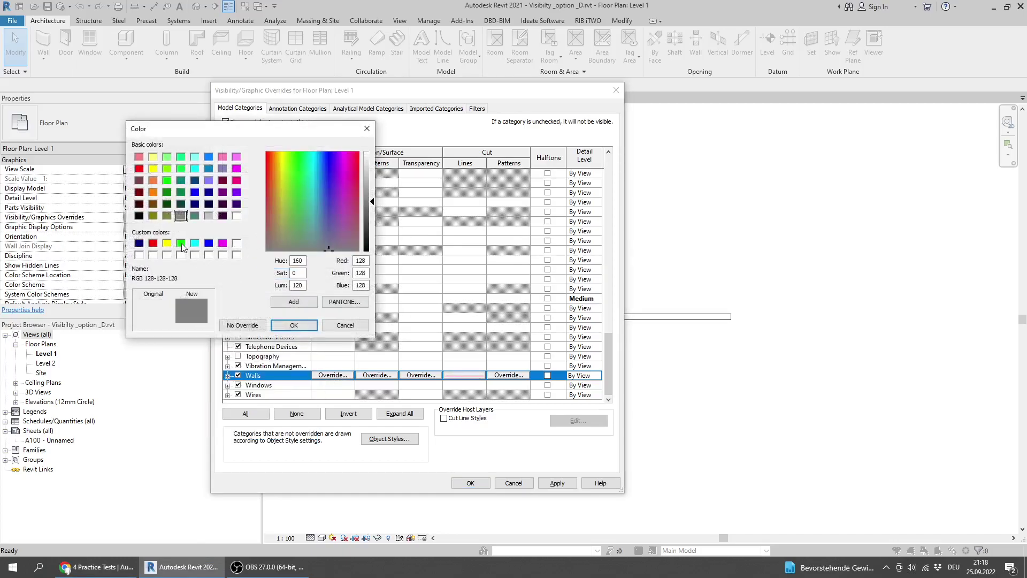
left_click(182, 244)
left_click(294, 325)
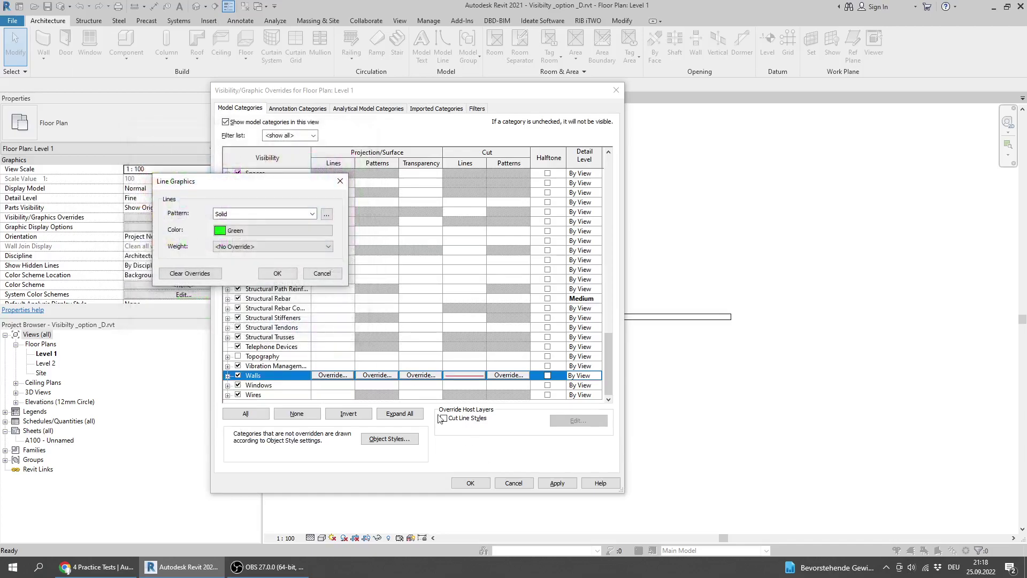
left_click(278, 274)
left_click(556, 483)
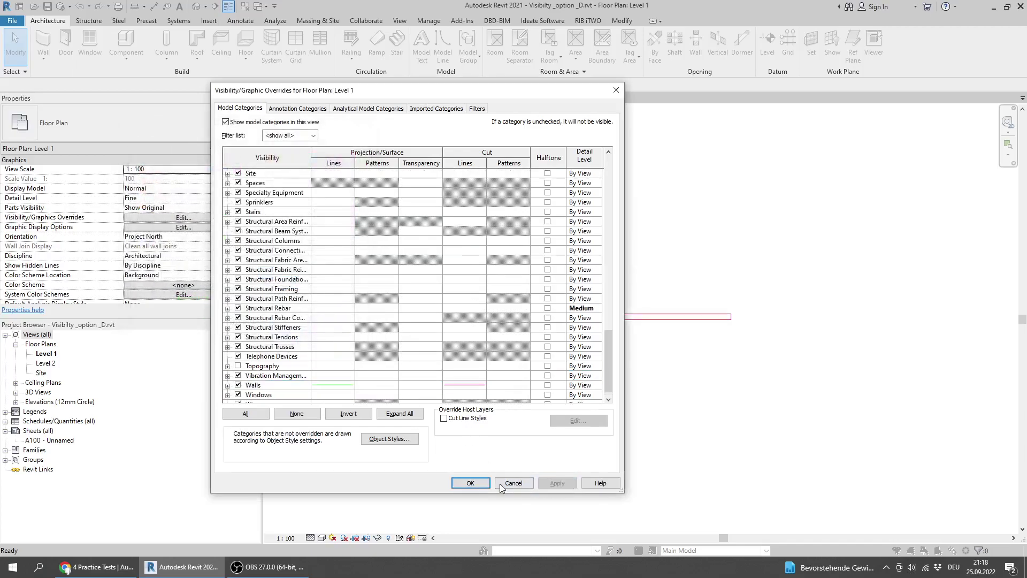
left_click(469, 483)
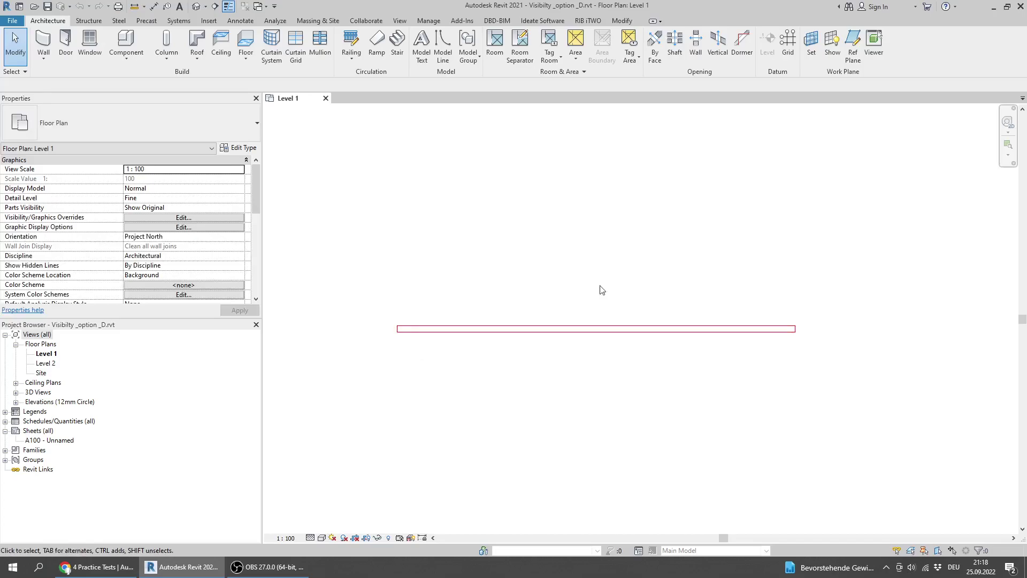
- Answer question 27 in the browser with Red and return to Revit
key("alt+Tab")
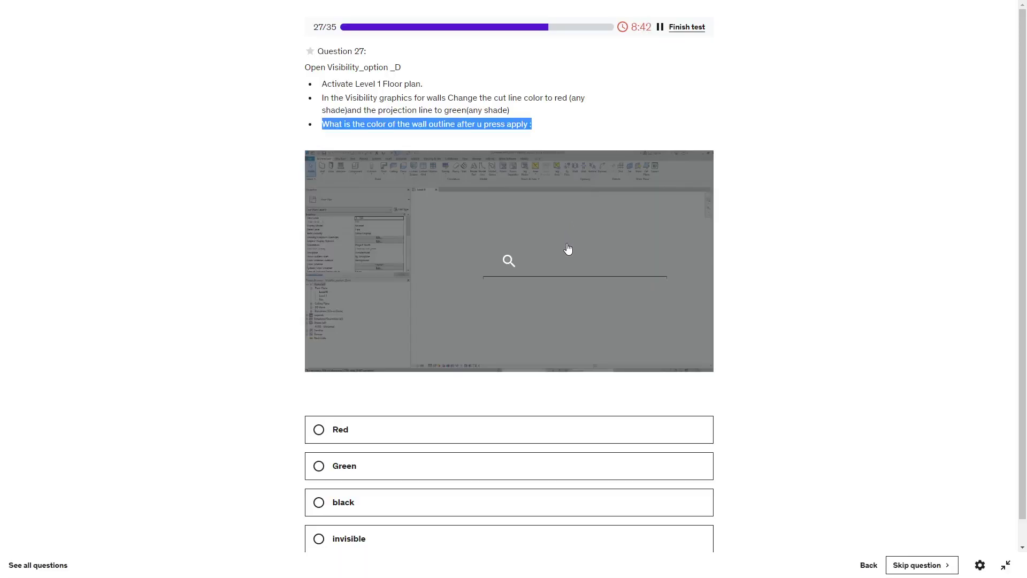
left_click(360, 432)
key("alt+Tab")
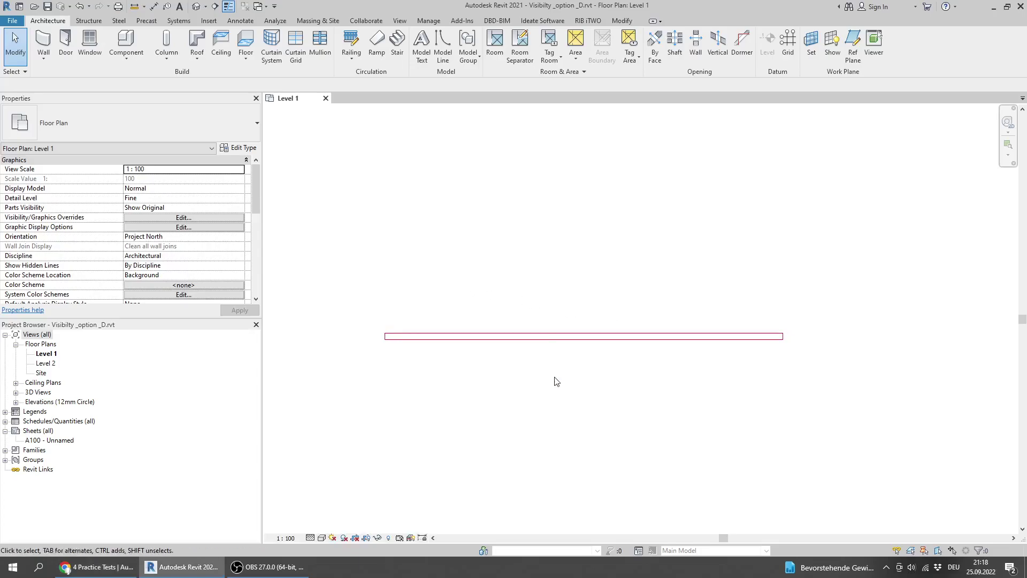
- Review the Walls projection and cut line overrides for the Level 1 floor plan, and close the overrides without changes
middle_click_drag(526, 370, 530, 383)
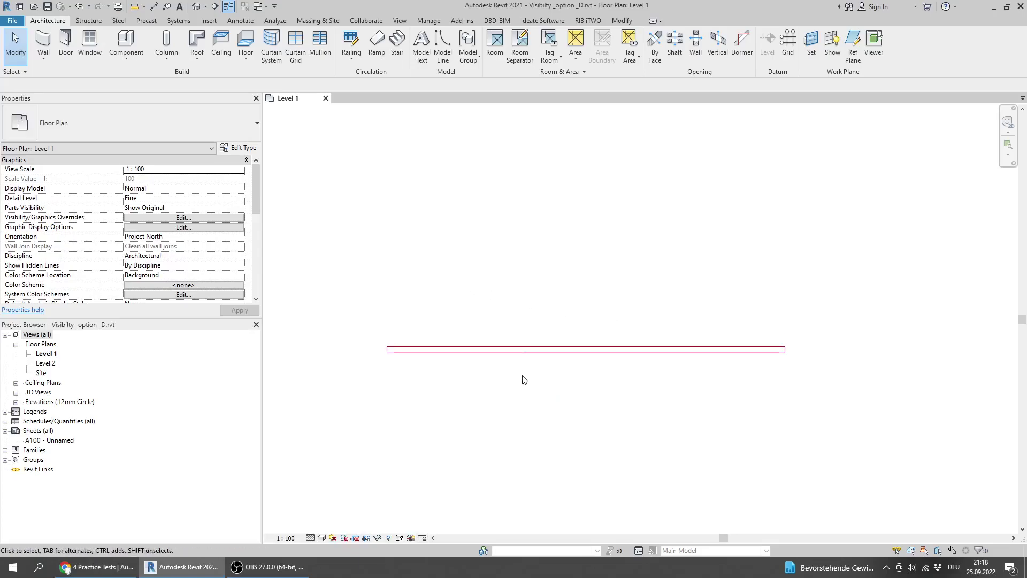
key("v")
key("v")
left_click_drag(454, 85, 310, 12)
scroll(158, 171, "down", 6)
scroll(158, 171, "down", 2)
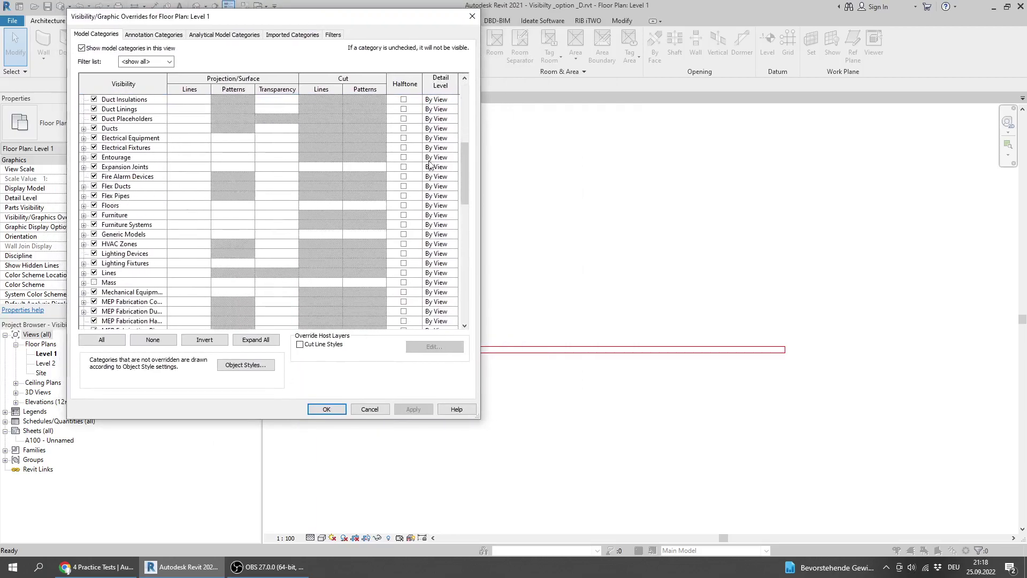
left_click_drag(460, 177, 461, 351)
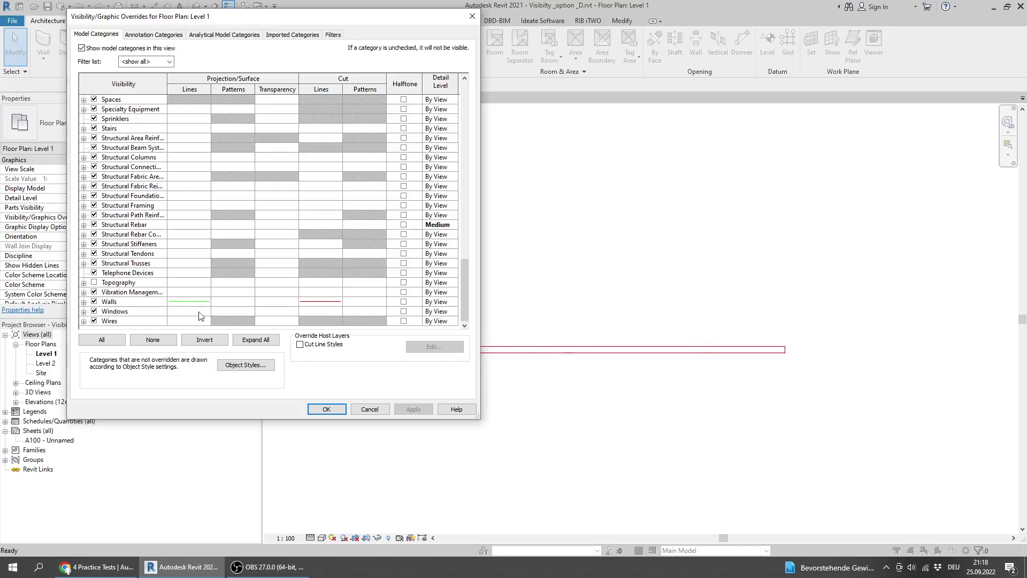
left_click(377, 412)
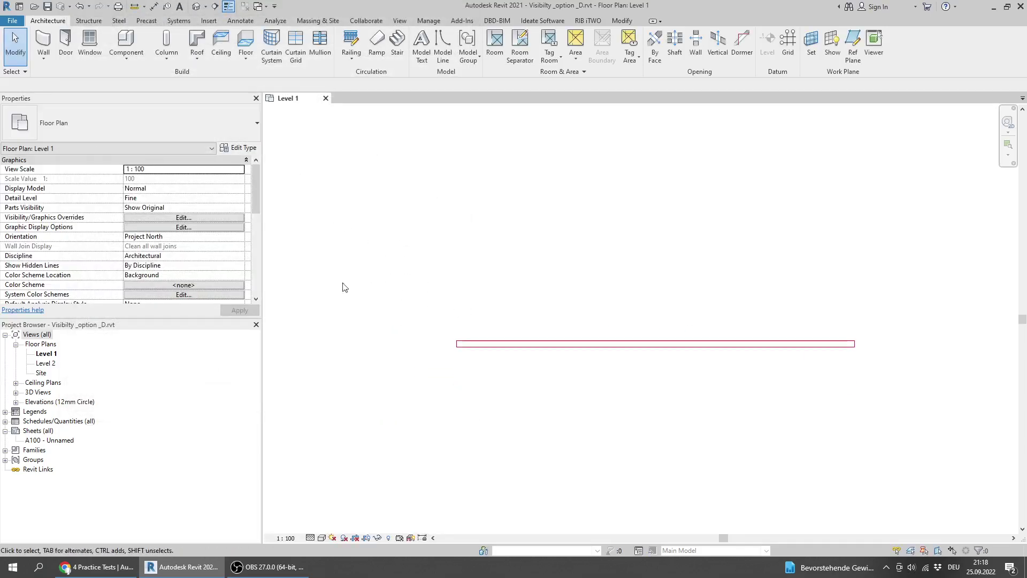
- Advance to question 28 in the browser, read which file and view it requires, and return to Revit
left_click(96, 566)
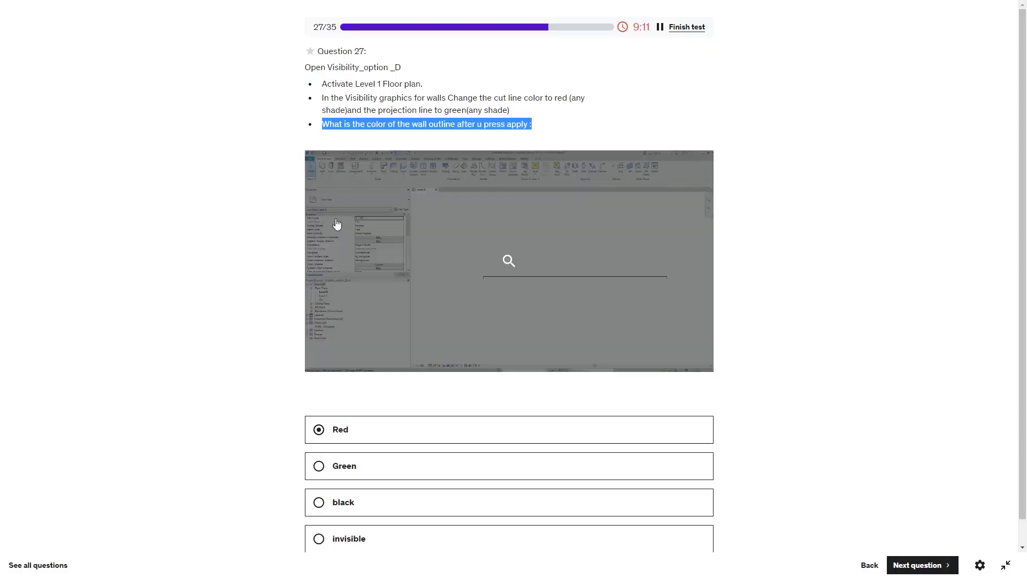
left_click(919, 565)
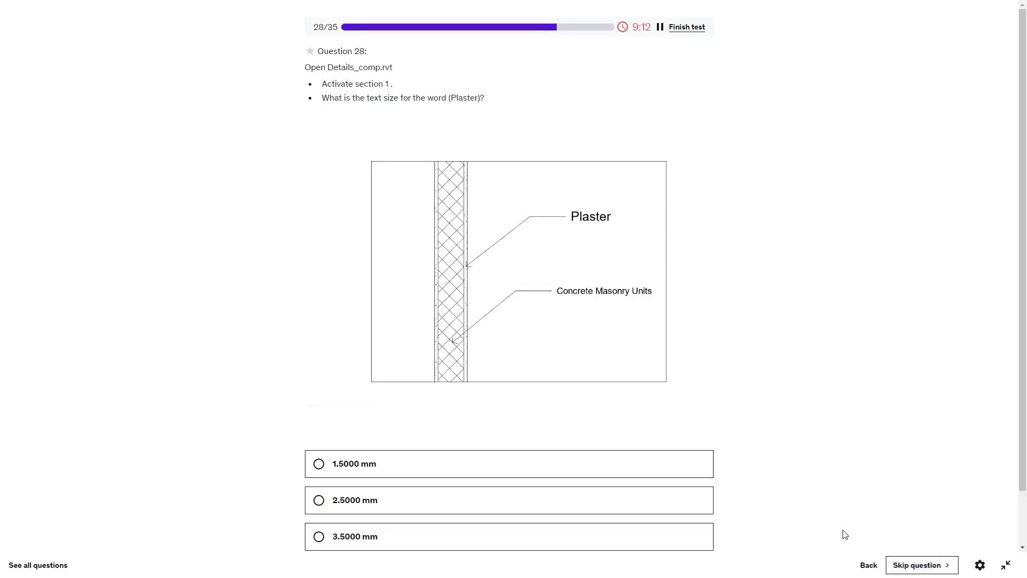
key("alt+Tab")
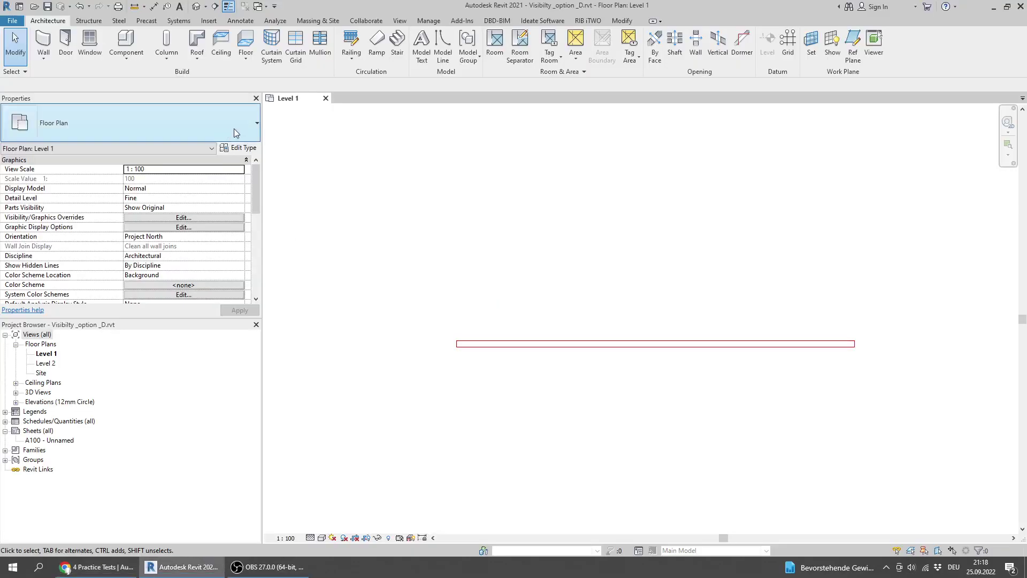
- Close Visibilty _option _D.rvt without saving and open Details_comp.rvt from the Practice Test 2 folder
left_click(326, 98)
left_click(540, 290)
left_click(74, 129)
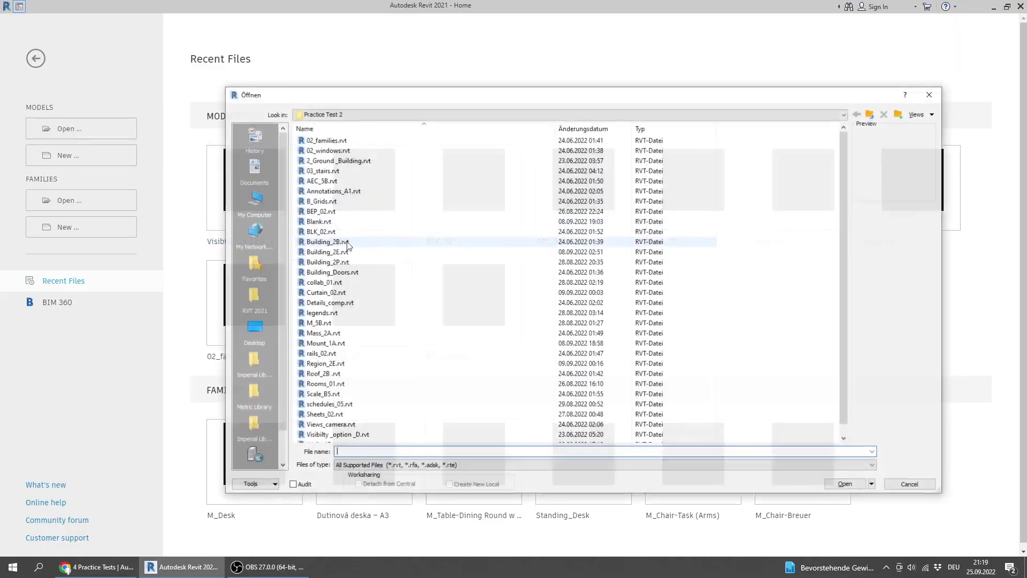
double_click(332, 302)
- Recheck question 28 in the browser, and open the Section 1 view of Details_comp.rvt in Revit
key("alt+Tab")
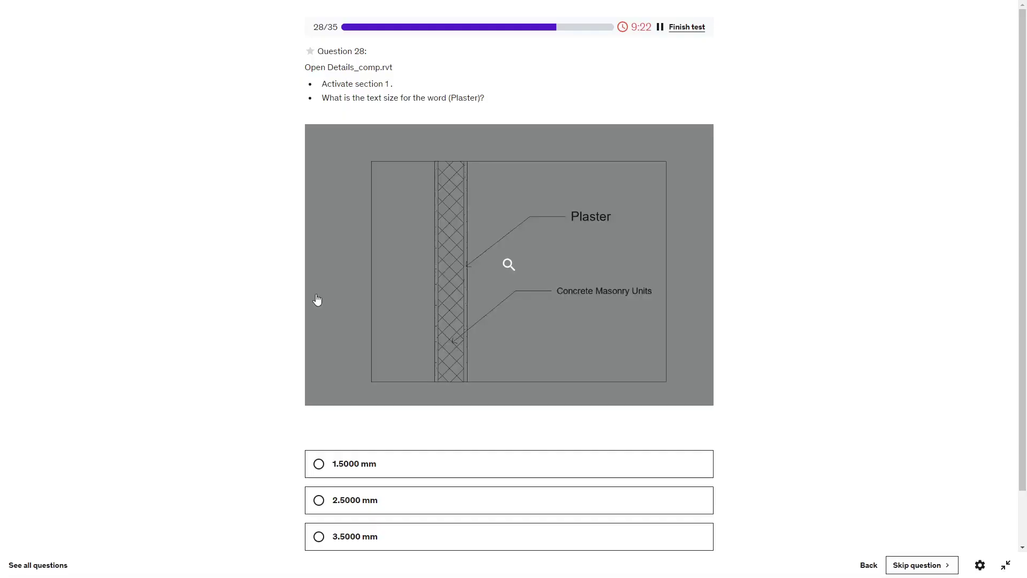
key("alt+Tab")
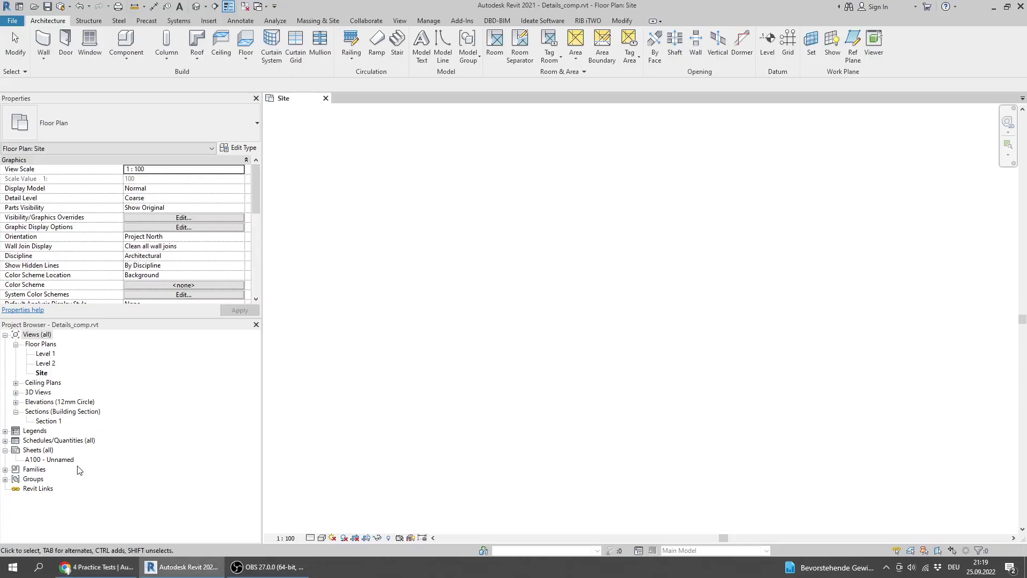
double_click(48, 421)
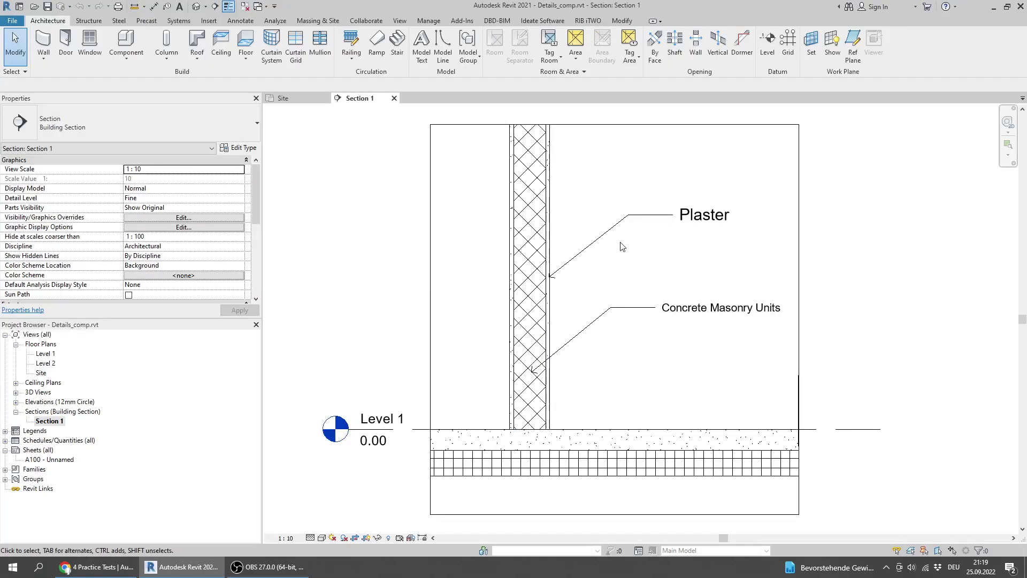
- Reread question 28 in the browser, and inspect the Text Size in the Plaster note's type properties in Revit
key("alt+Tab")
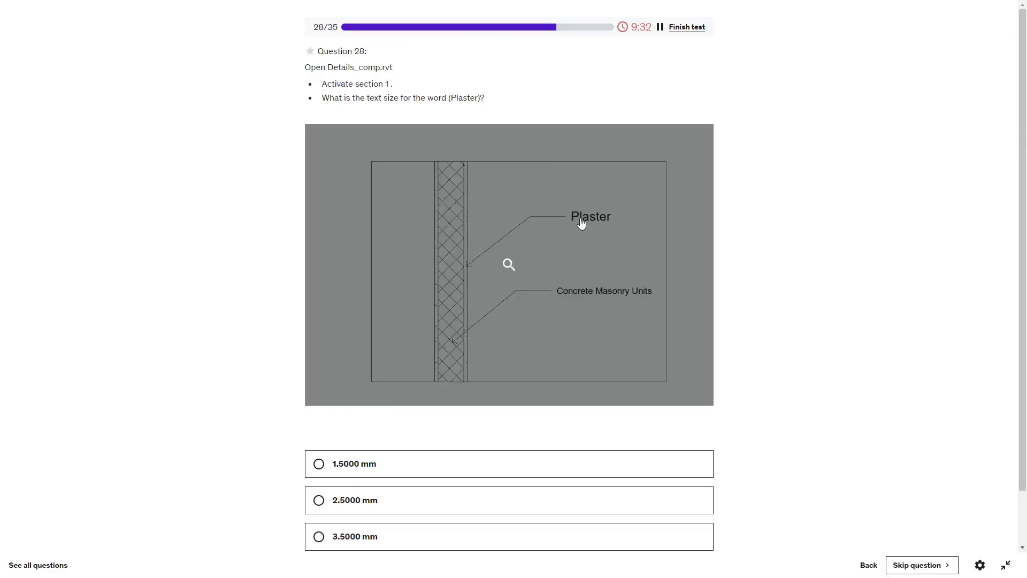
key("alt+Tab")
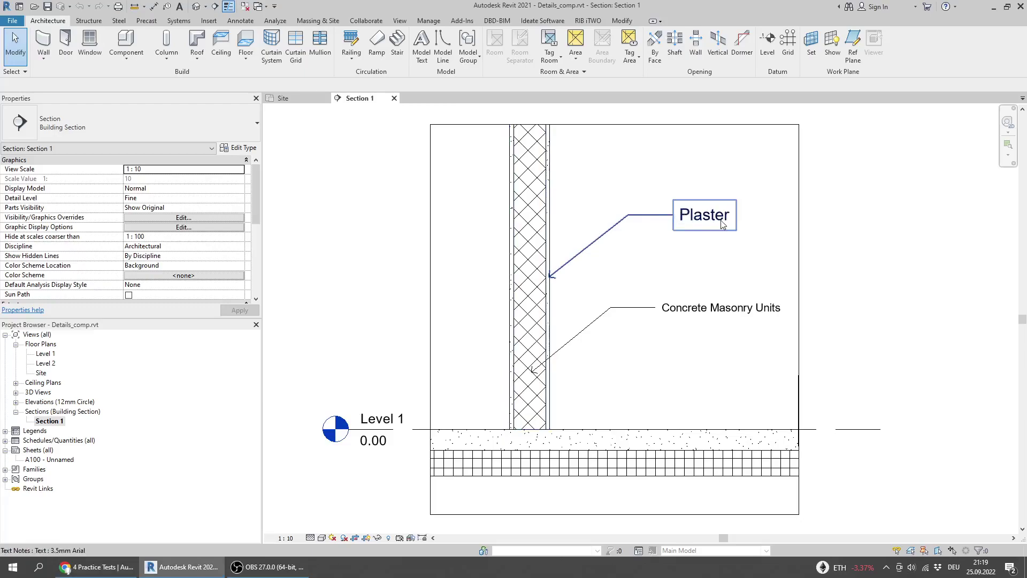
left_click(696, 236)
scroll(628, 324, "up", 3)
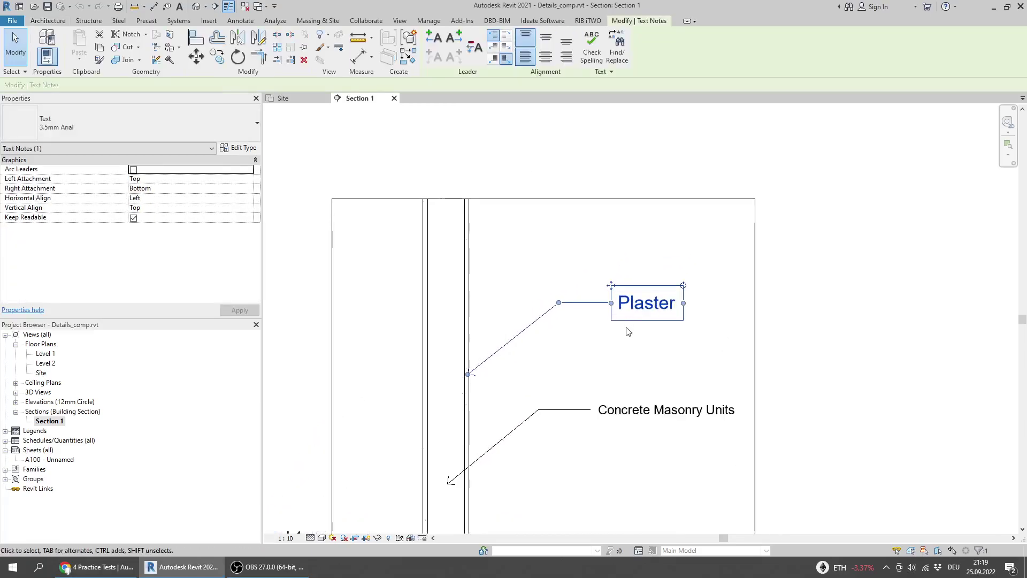
left_click(241, 149)
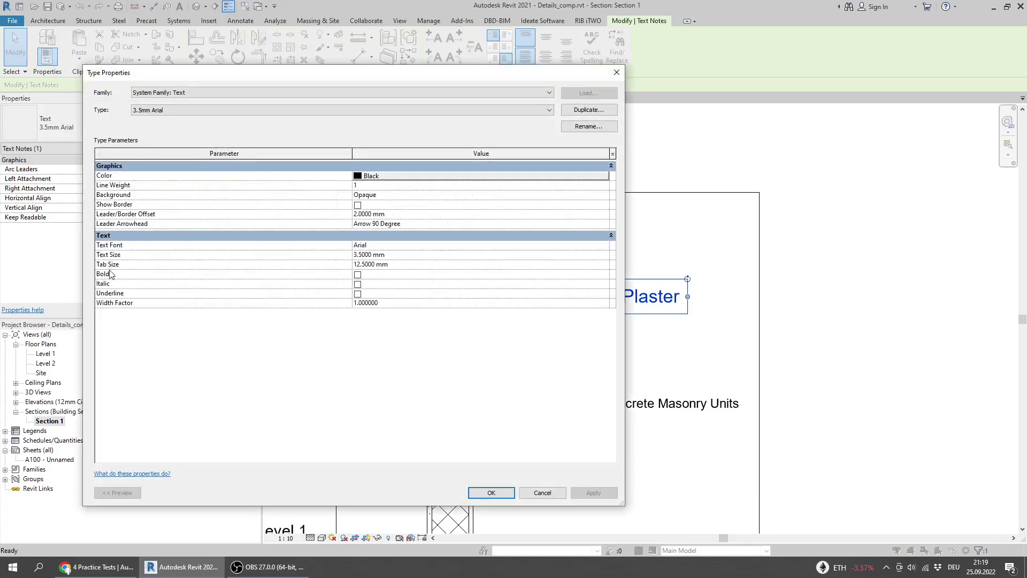
left_click(396, 256)
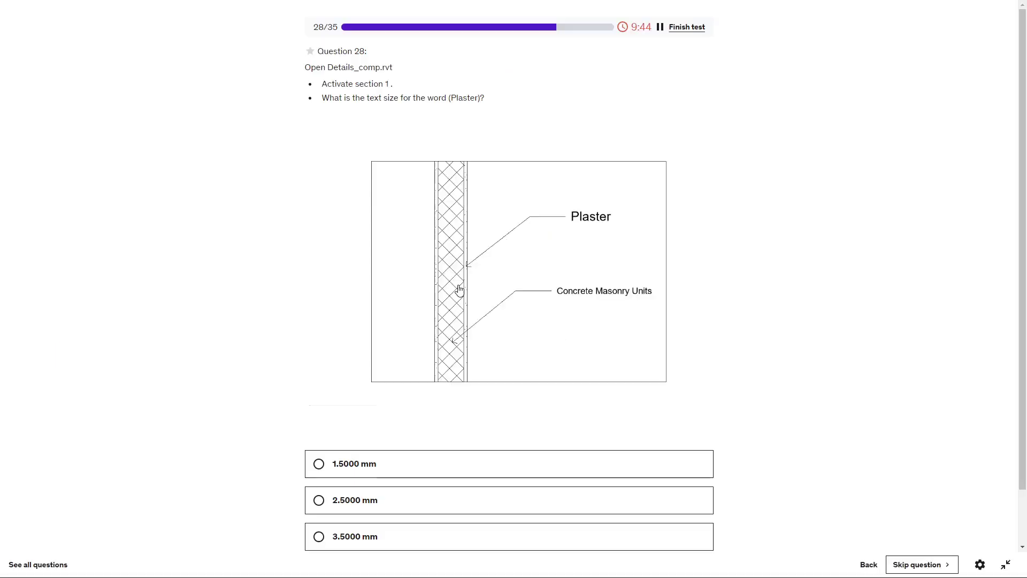
- Answer question 28 in the browser with 3.5000 mm, advance to question 29, and return to Revit
key("alt+Tab")
scroll(321, 369, "down", 2)
left_click(344, 474)
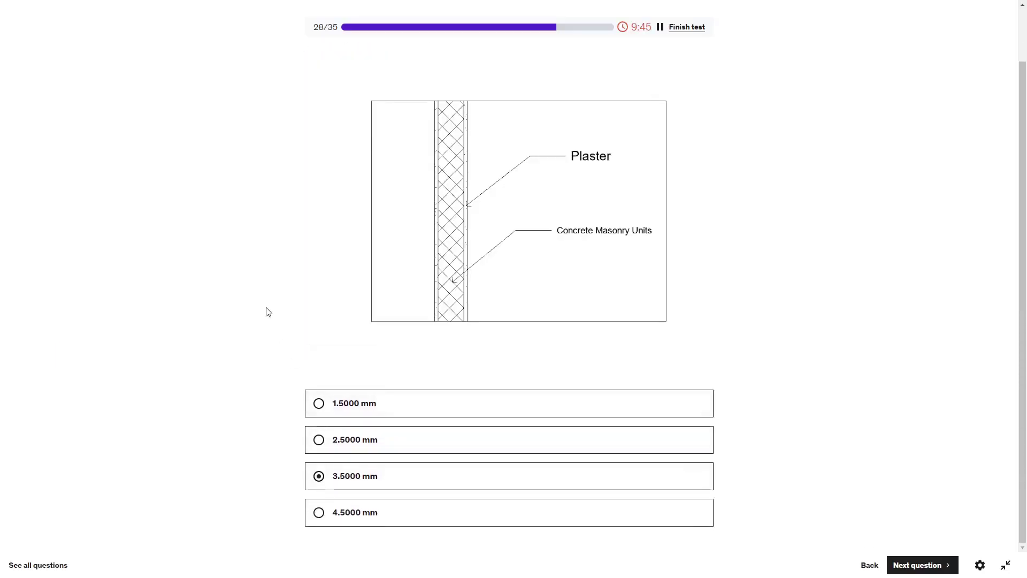
scroll(268, 305, "up", 2)
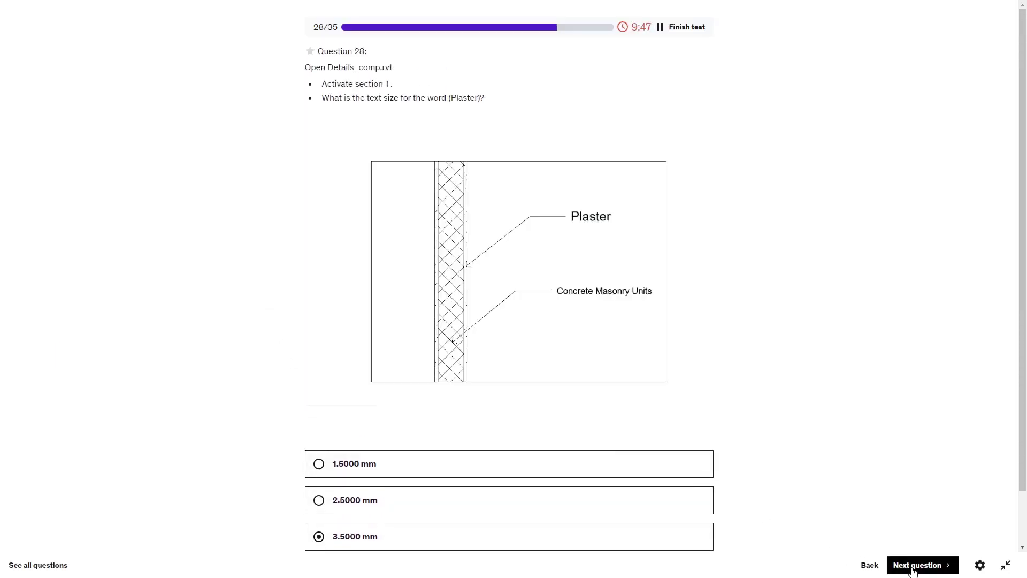
left_click(916, 566)
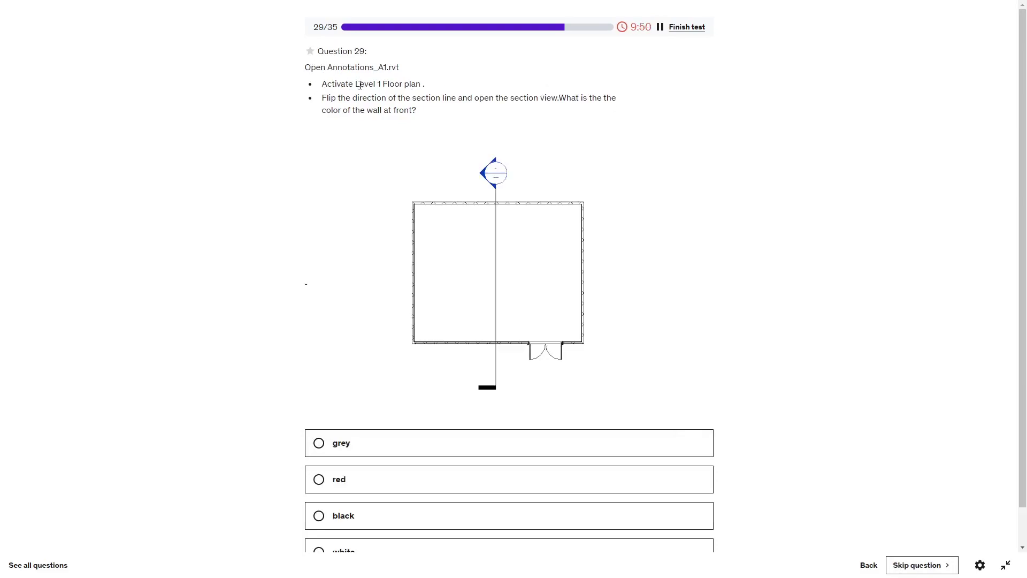
key("alt+Tab")
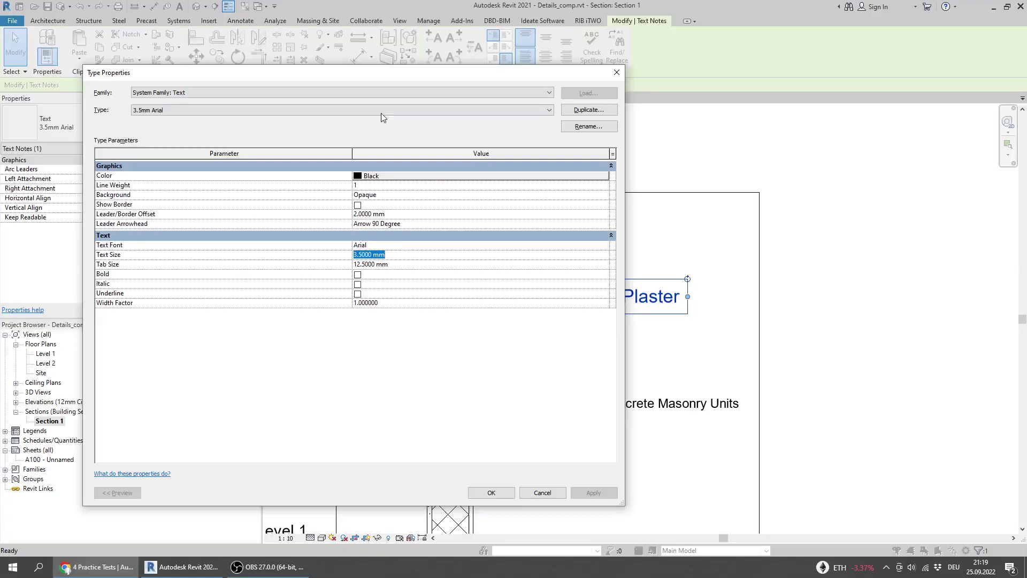
- Dismiss the text type properties without changes, and close the Section 1 and Site views of Details_comp.rvt
key("Escape")
key("Escape")
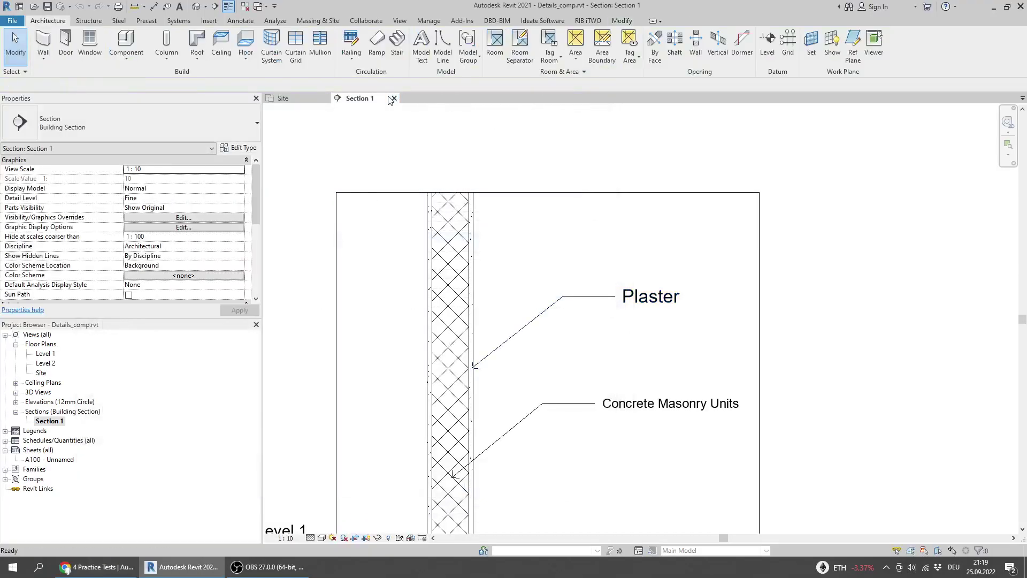
left_click(395, 98)
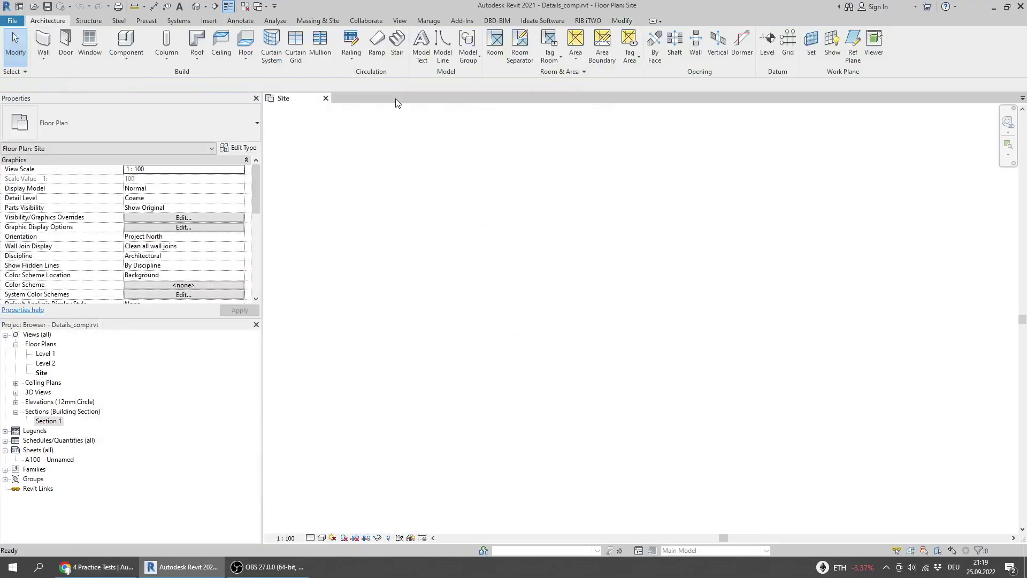
left_click(325, 98)
- Open Annotations_A1.rvt from the Practice Test 2 folder
left_click(69, 131)
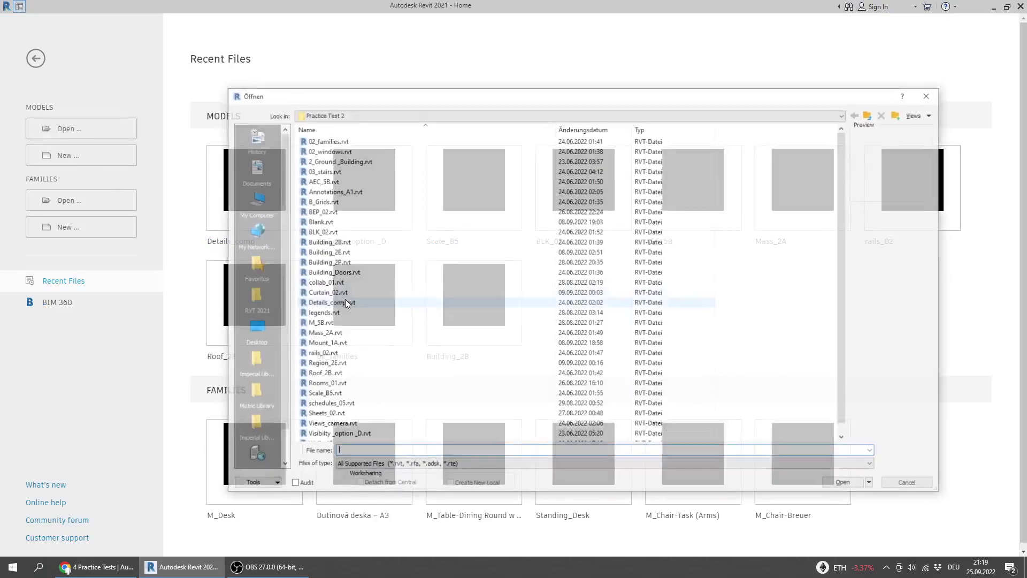
left_click(329, 241)
type("an")
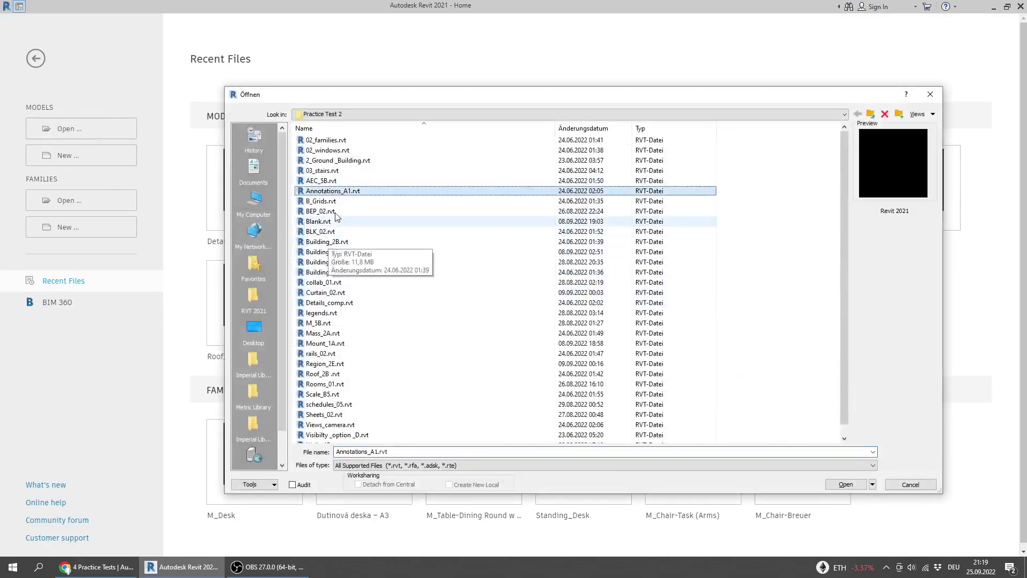
double_click(347, 192)
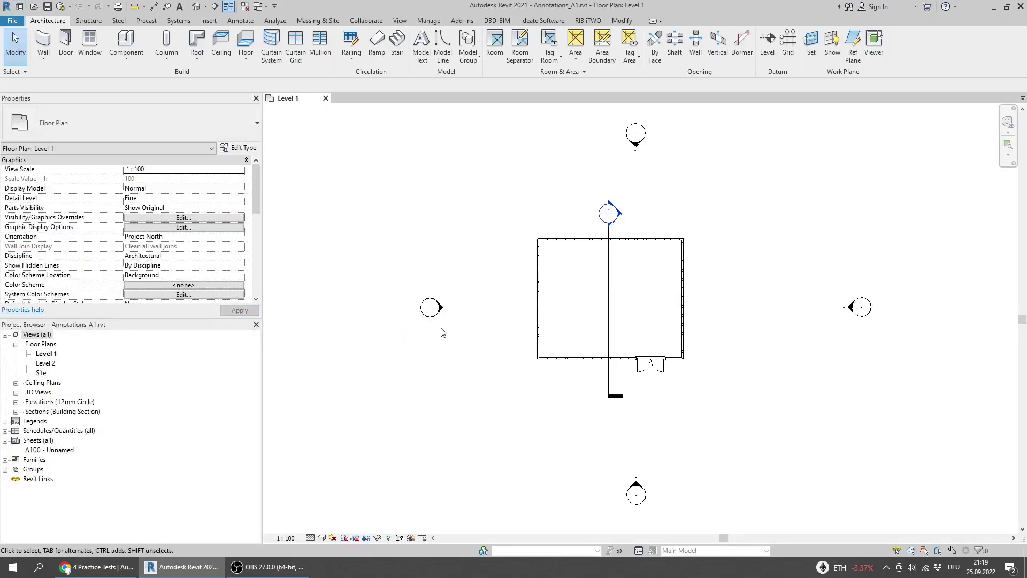
- Reread question 29 in the browser, and try flipping the section line in the Level 1 floor plan, undoing the flip
key("alt+Tab")
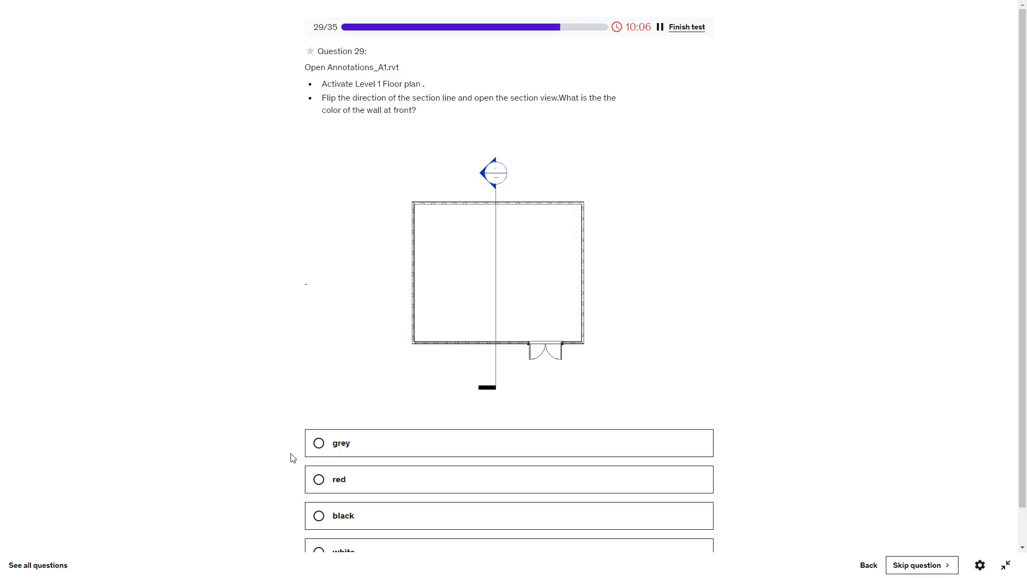
key("alt+Tab")
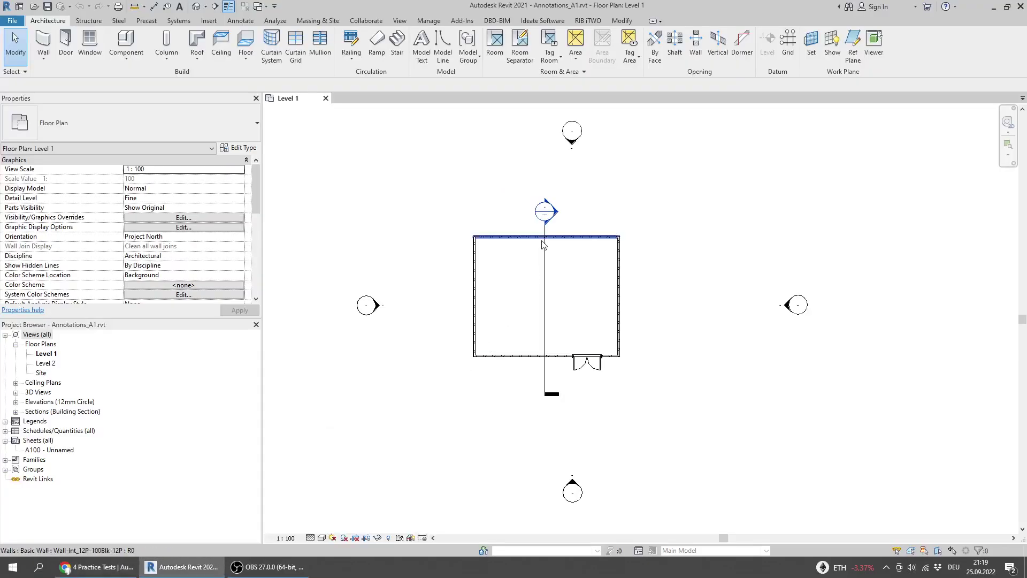
left_click(543, 285)
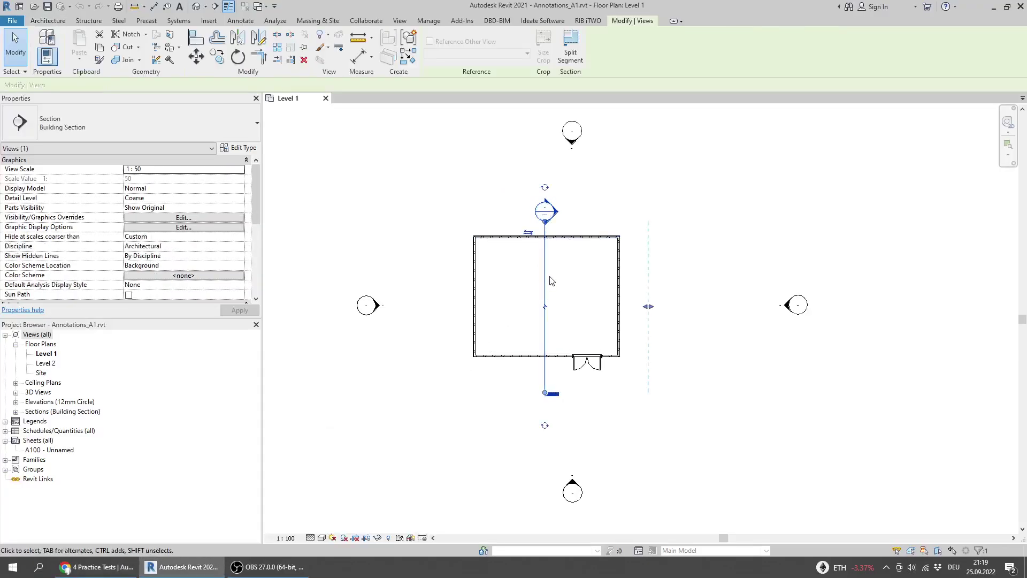
scroll(552, 279, "up", 4)
middle_click_drag(497, 339, 472, 383)
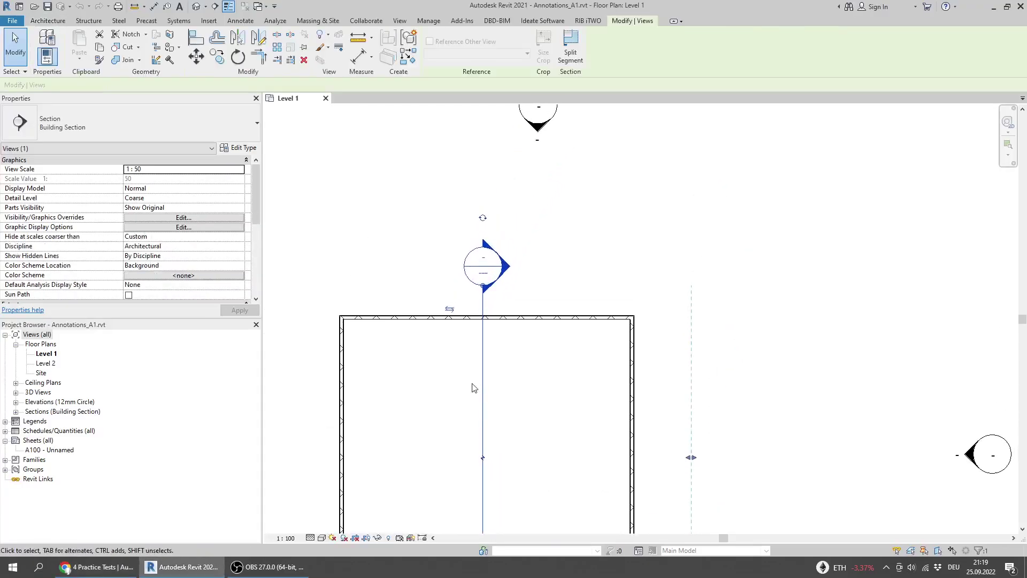
left_click(450, 310)
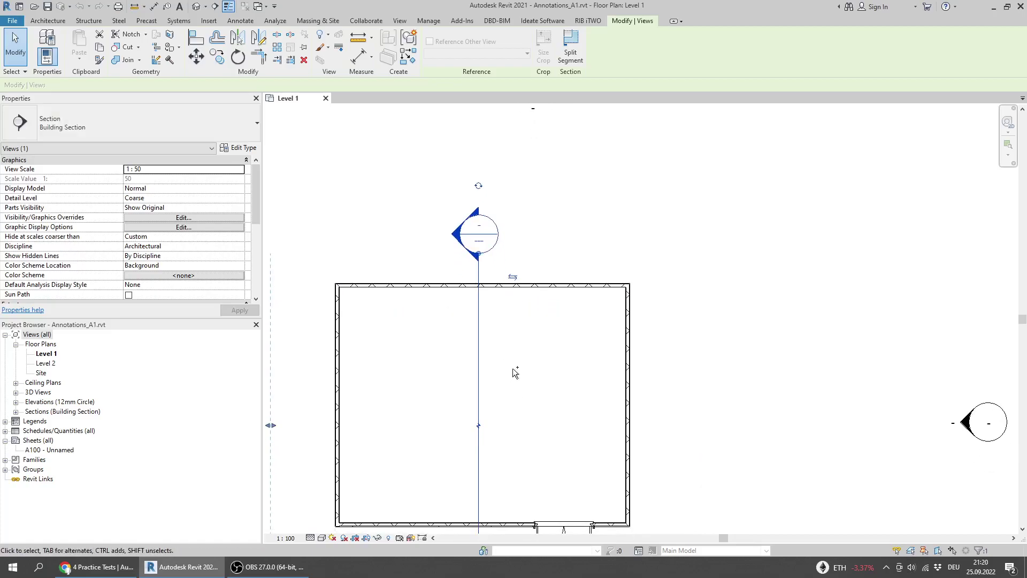
key("ctrl+z")
- Flip the direction of the section line in the Level 1 floor plan and go to its section view
right_click(484, 301)
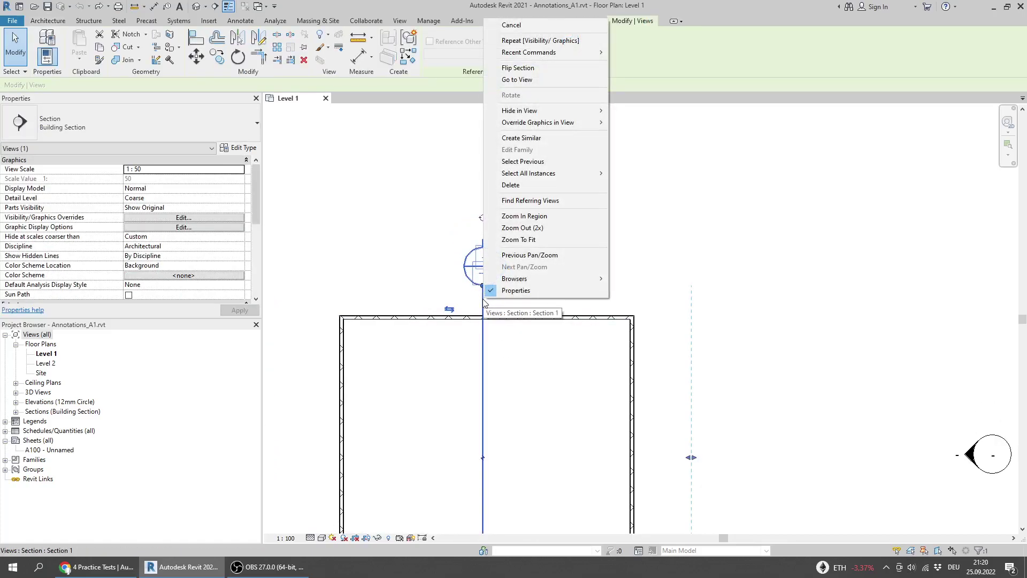
left_click(536, 70)
middle_click_drag(511, 329, 724, 184)
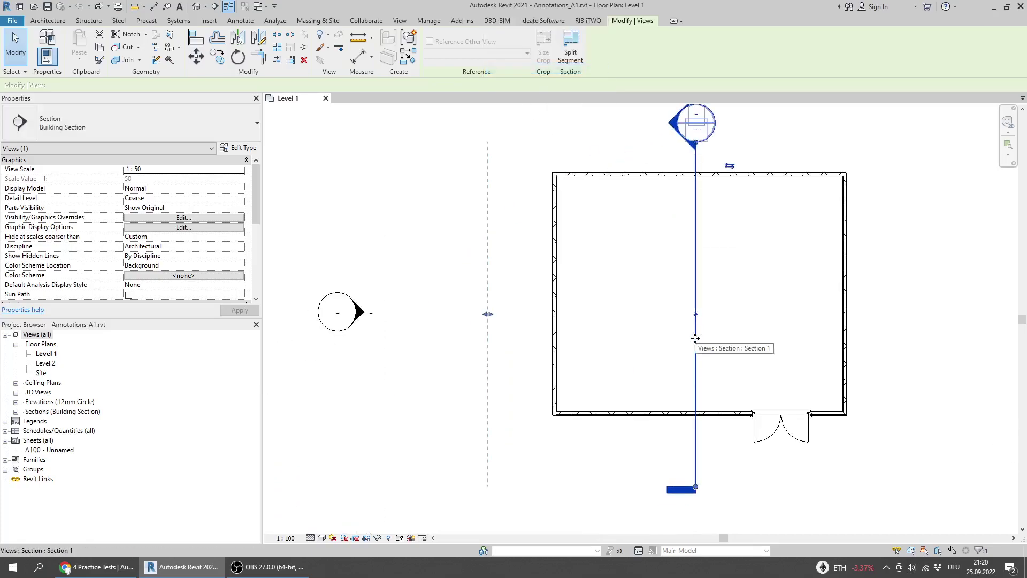
right_click(695, 338)
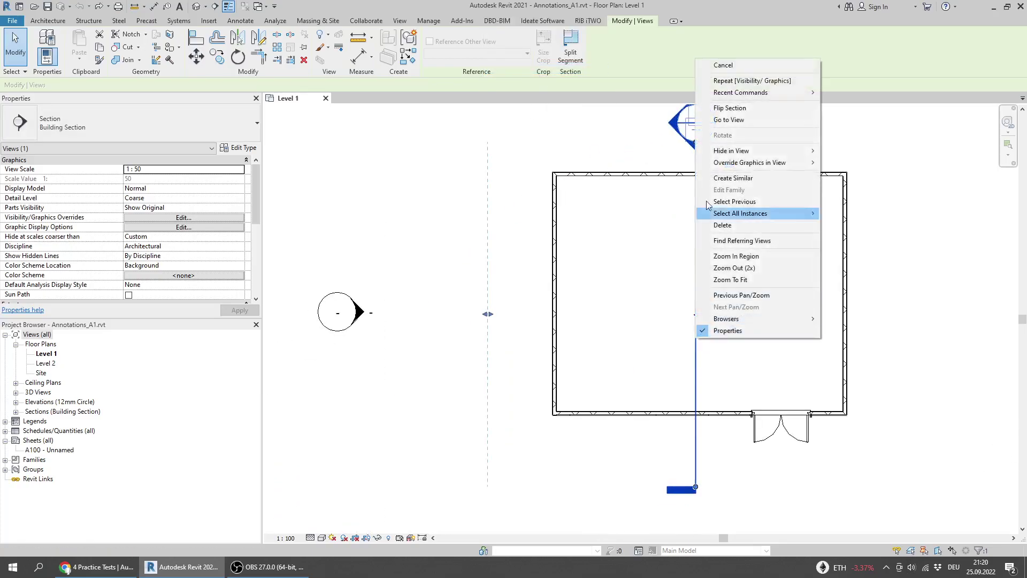
left_click(735, 121)
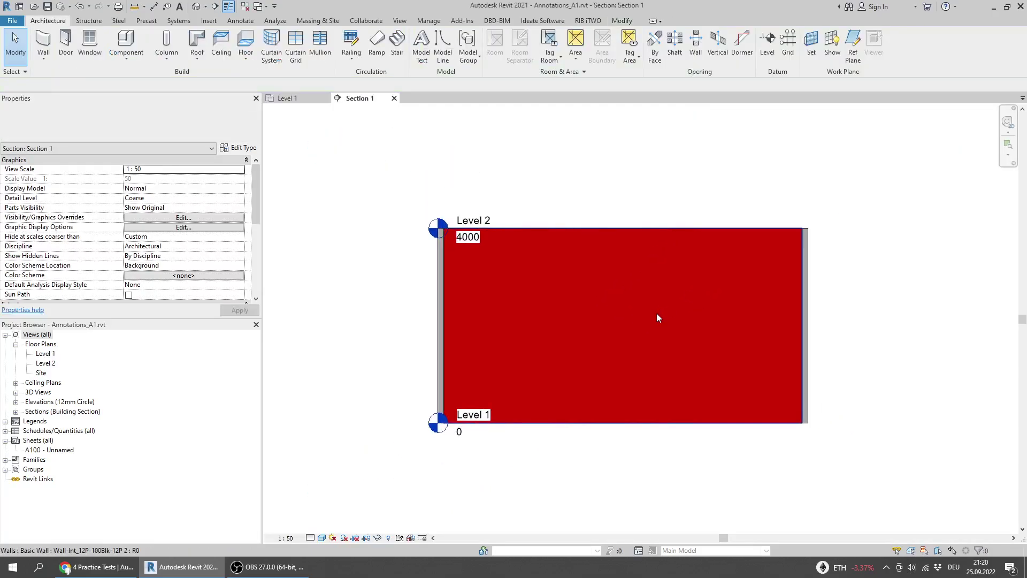
- Compare question 29 in the browser with the color of the front wall in Revit's Section 1 view
key("alt+Tab")
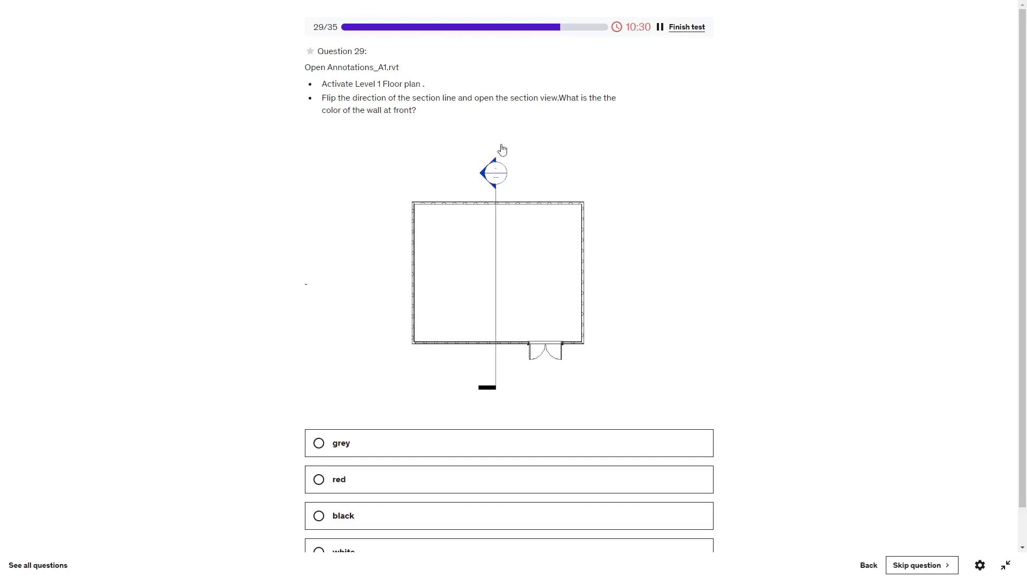
key("alt+Tab")
key("alt+Tab")
key("alt+Tab")
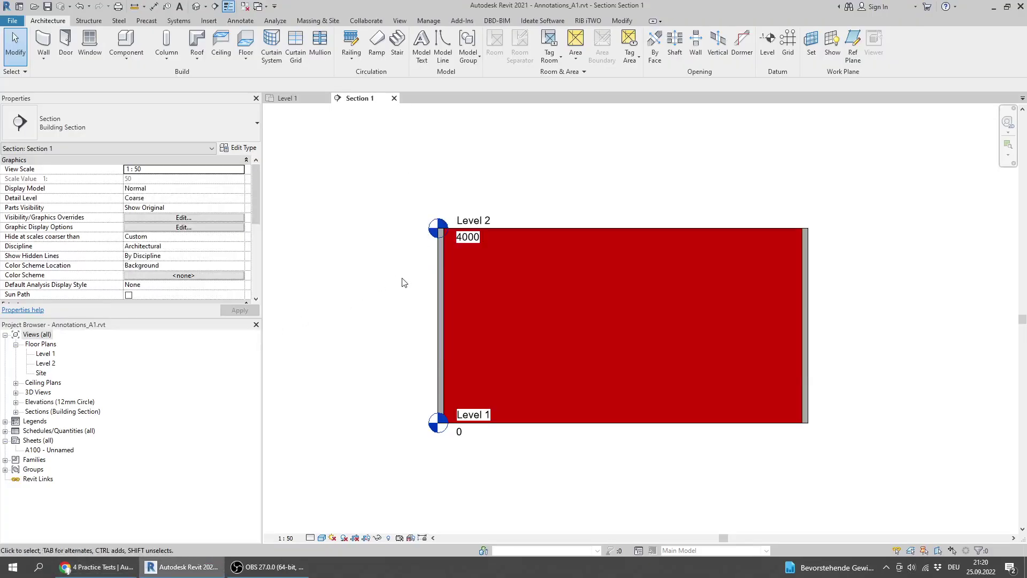
- Answer question 29 in the browser with red, advance to question 30, and return to Revit
key("alt+Tab")
left_click(316, 450)
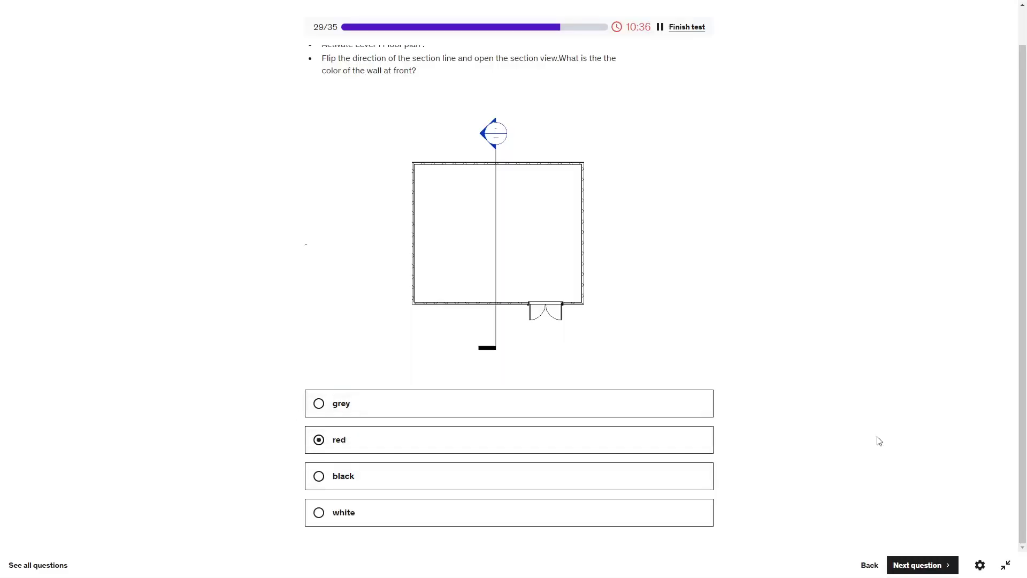
left_click(917, 565)
key("alt+Tab")
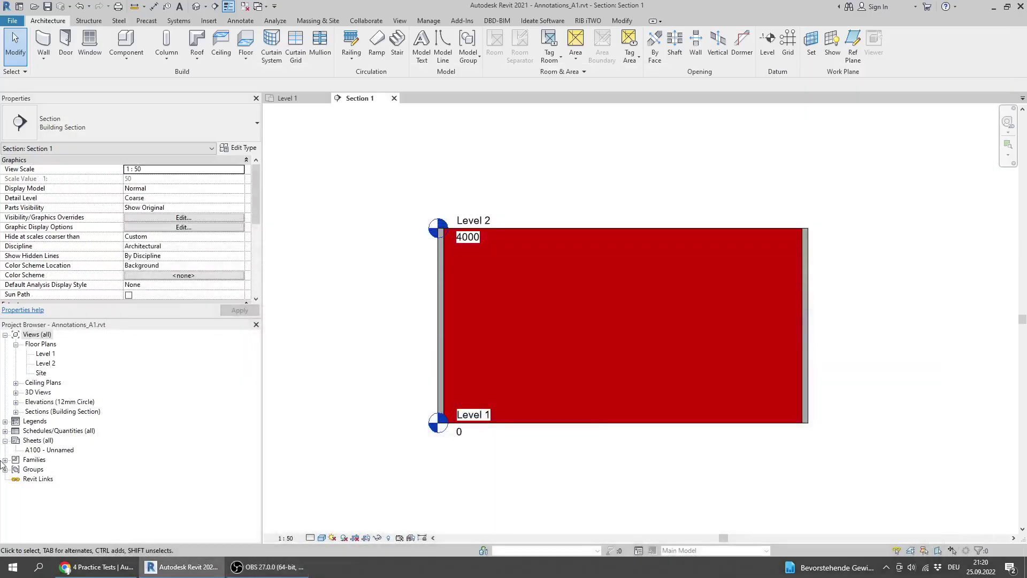
- Close the Section 1 and Level 1 views of Annotations_A1.rvt without saving the changes
left_click(394, 98)
left_click(326, 97)
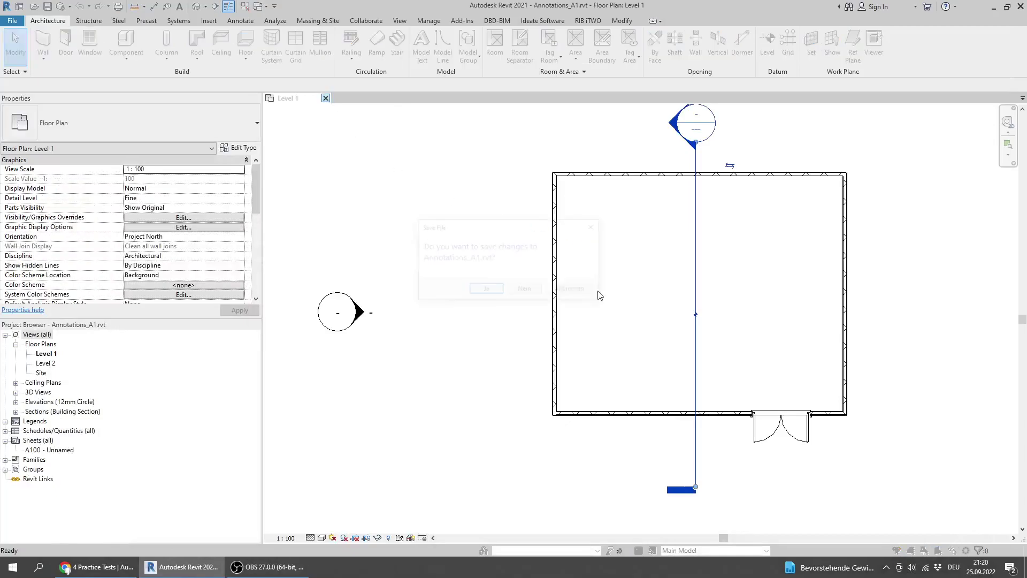
left_click(526, 289)
- Read question 30 in the browser, examine its enlarged camera placement image, and return to Revit
left_click(97, 567)
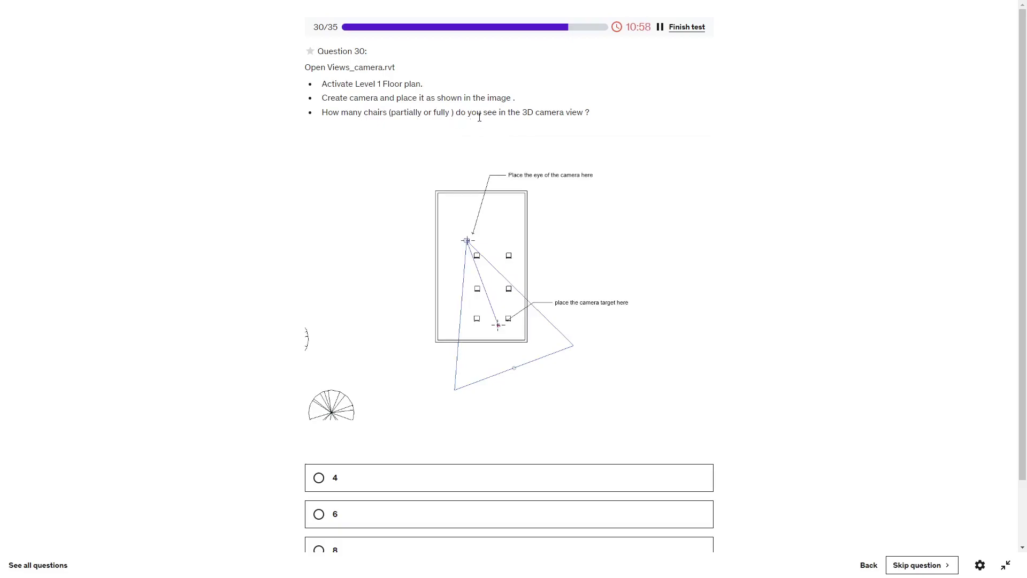
left_click(512, 229)
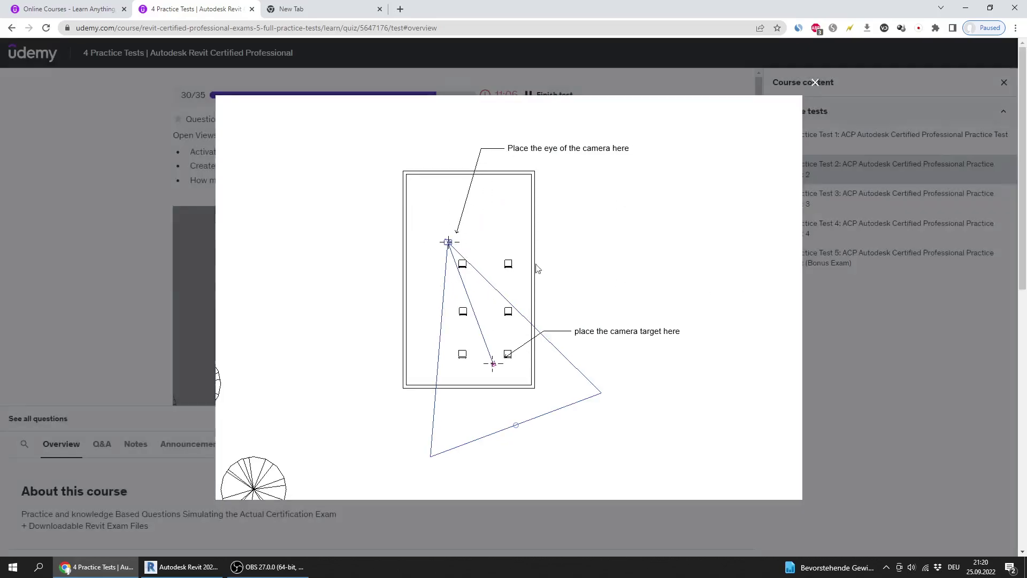
key("Escape")
key("alt+Tab")
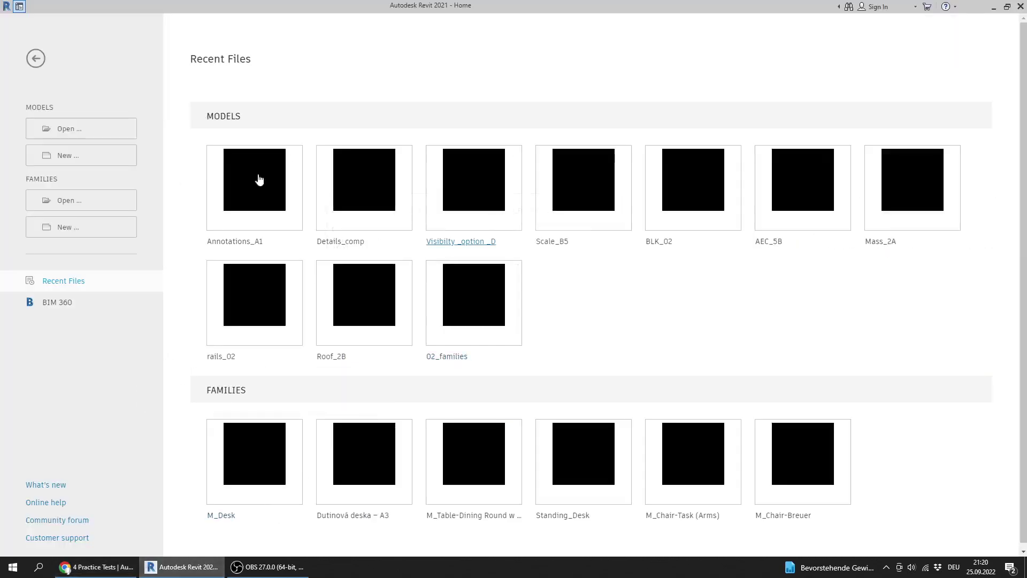
- Open the Views_camera.rvt model from the Practice Test 2 folder
left_click(64, 129)
left_click(361, 323)
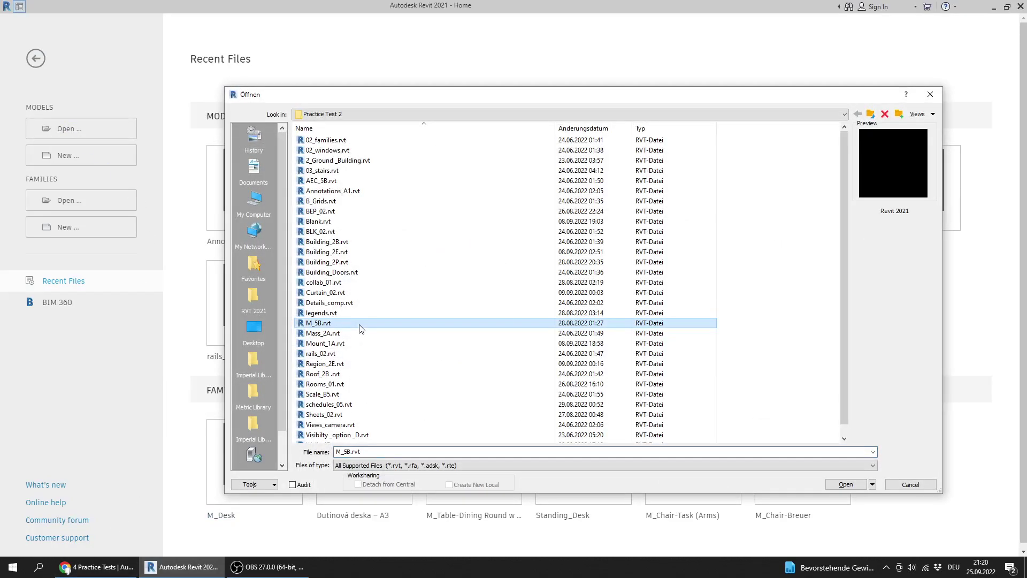
key("v")
double_click(338, 423)
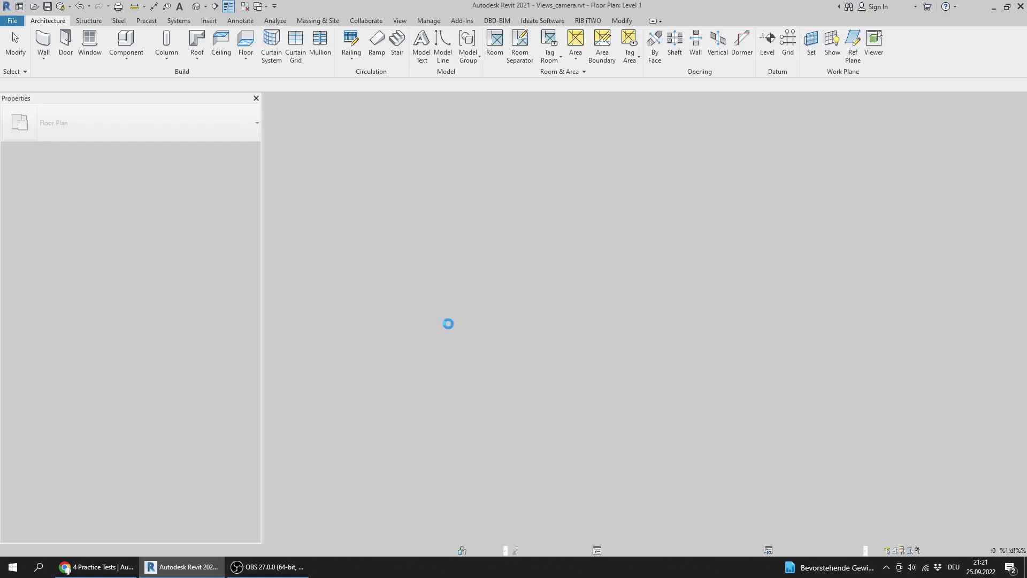
- Create a camera view on the Level 1 plan, placing the eye and the target at their marked crosses
scroll(545, 377, "up", 5)
scroll(546, 349, "up", 1)
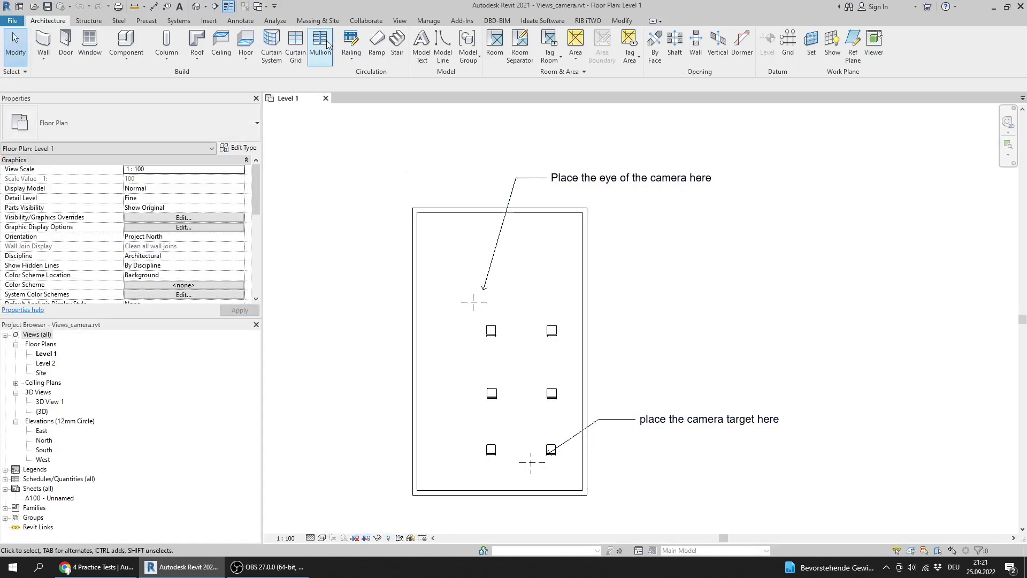
left_click(399, 20)
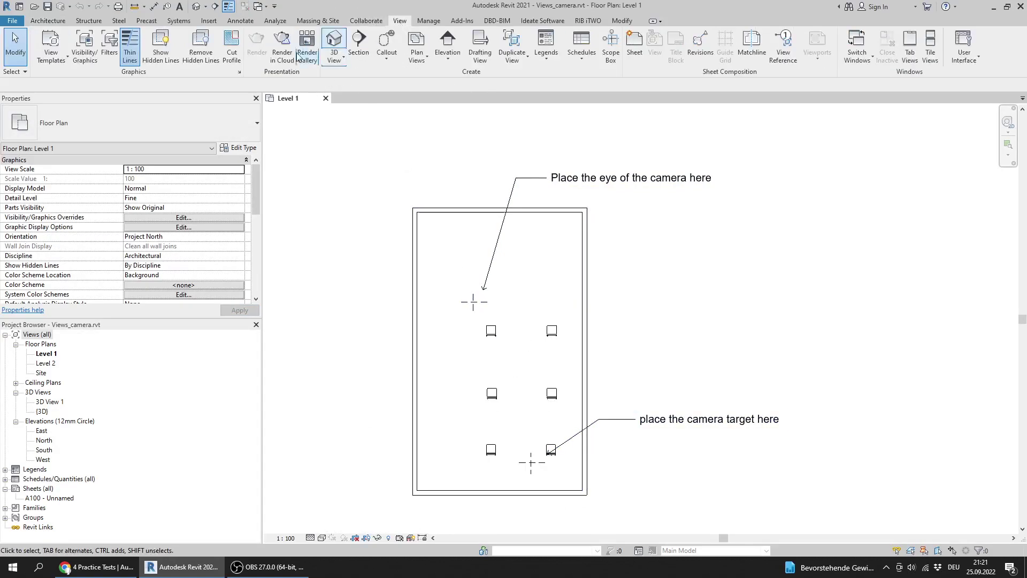
left_click(335, 58)
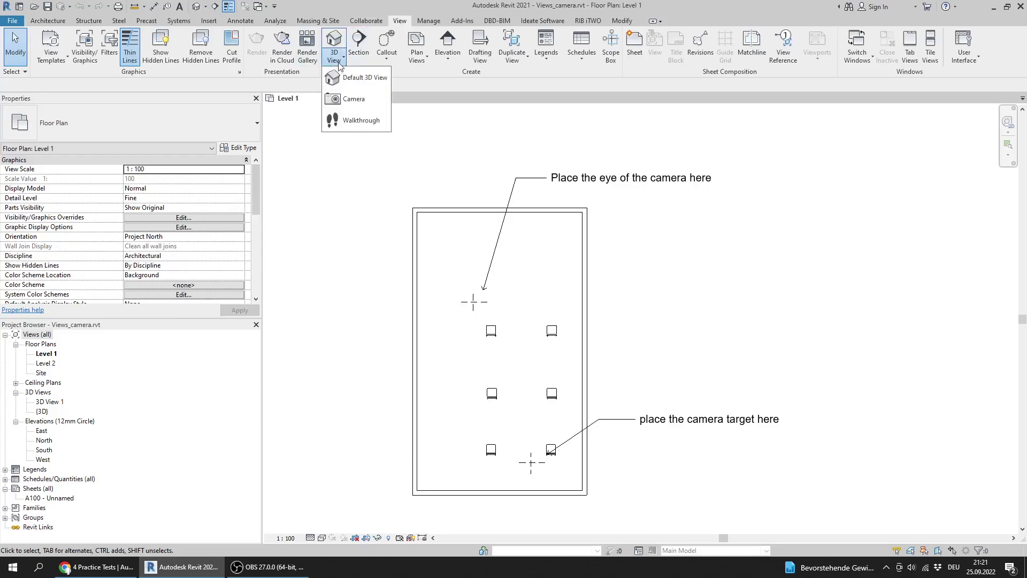
left_click(352, 99)
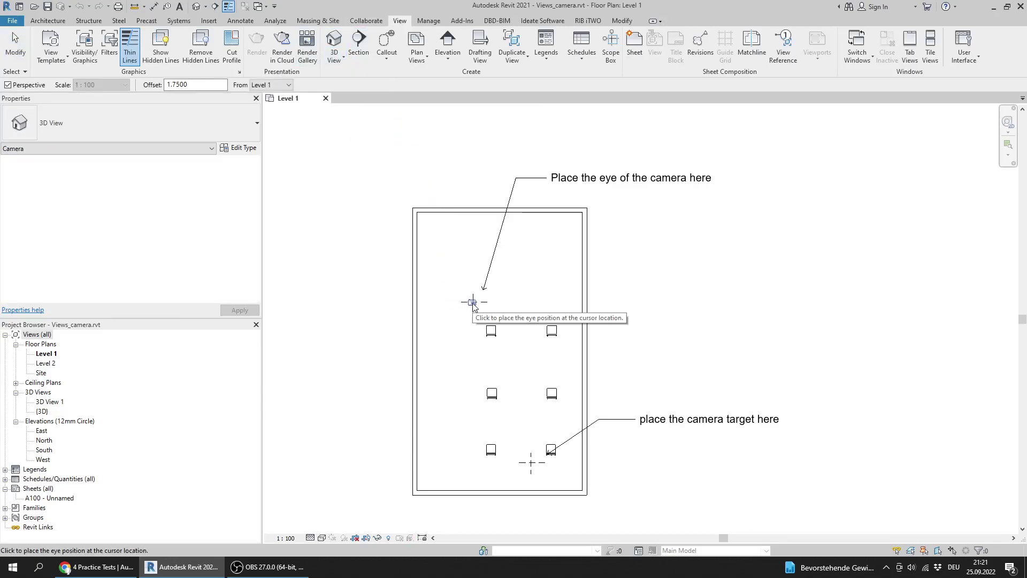
left_click(473, 302)
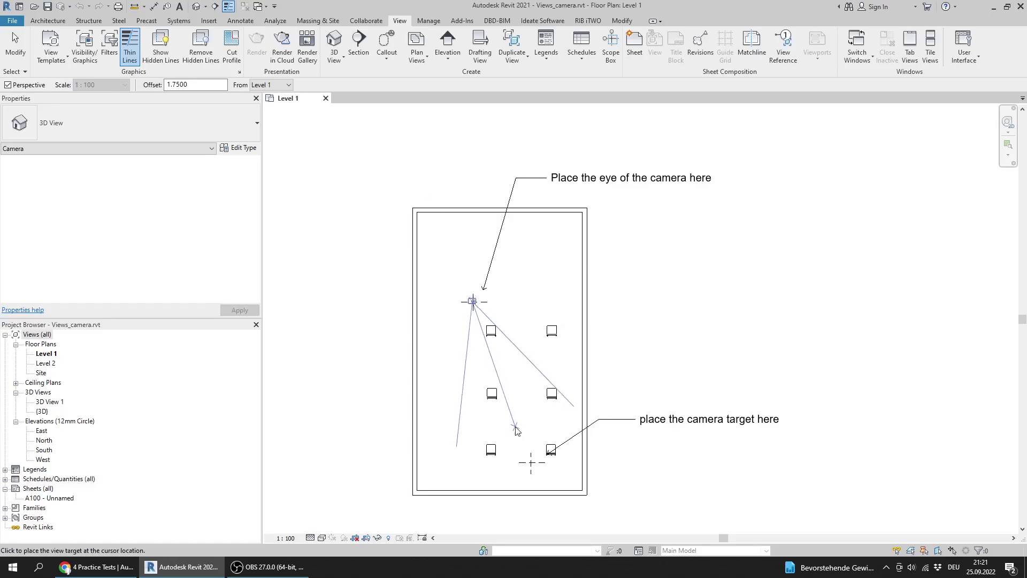
left_click(531, 464)
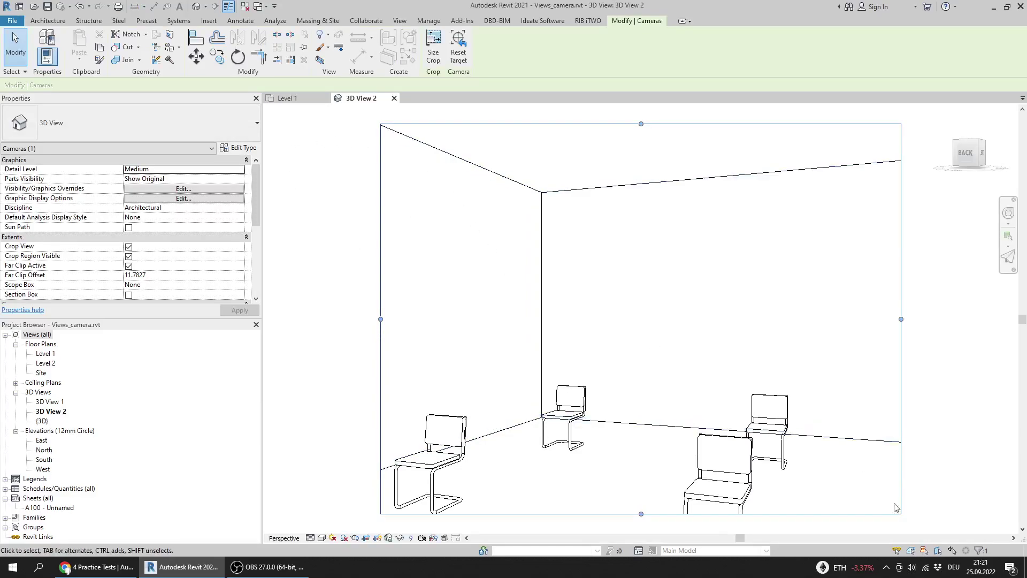
- Return to the practice test in the browser, answer question 30 with 4, and advance to question 31
key("alt+Tab")
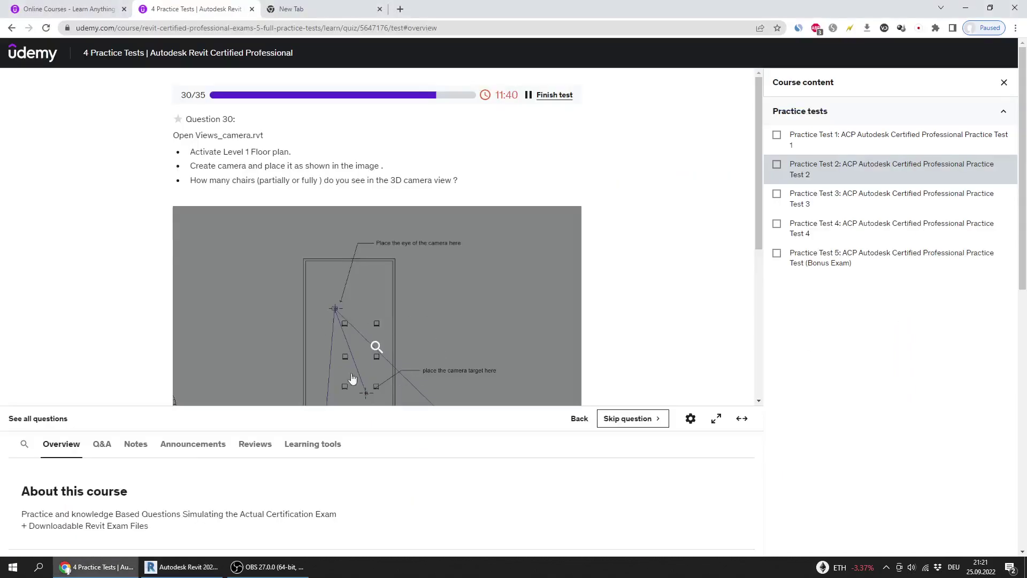
scroll(171, 214, "down", 5)
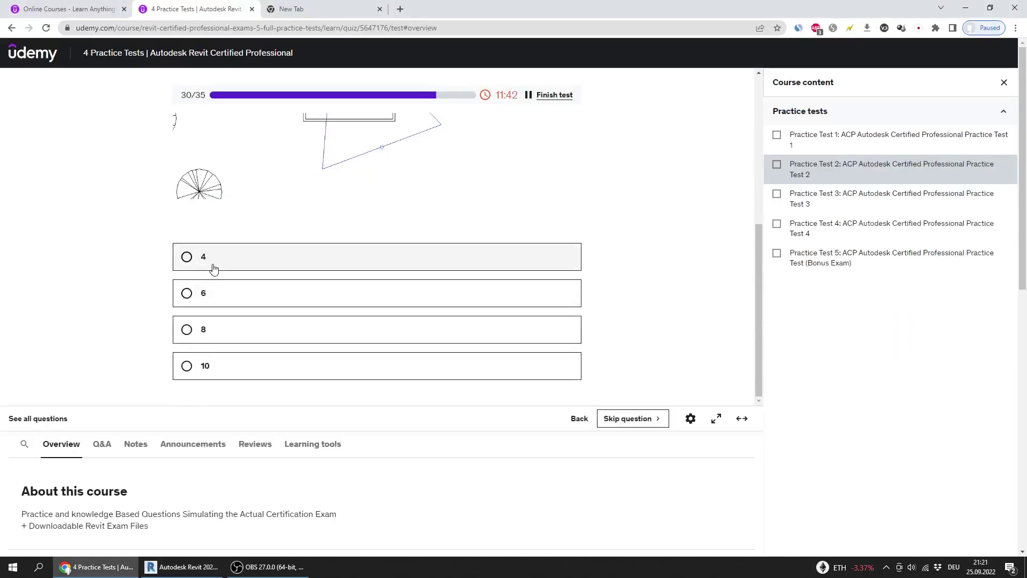
left_click(187, 257)
scroll(664, 353, "up", 4)
left_click(624, 422)
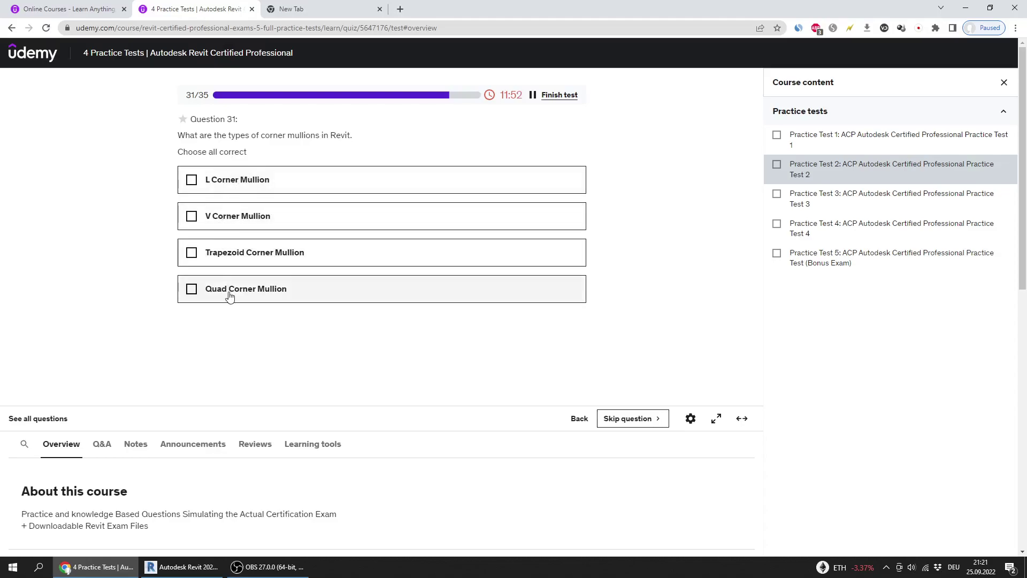
- Answer question 31 with the L, V, Trapezoid and Quad Corner Mullion options, and advance to question 32
left_click(262, 218)
left_click(258, 253)
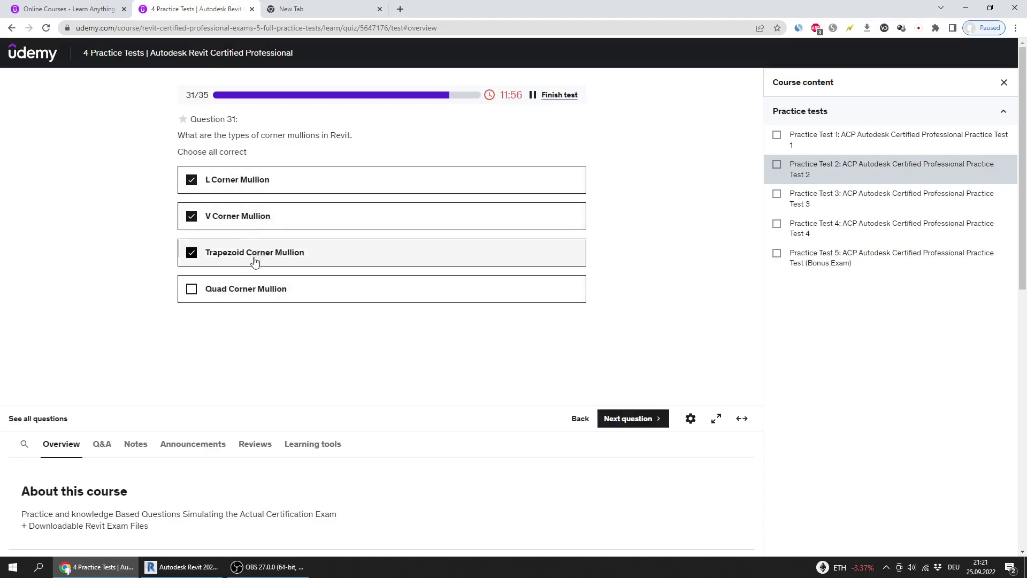
left_click(255, 289)
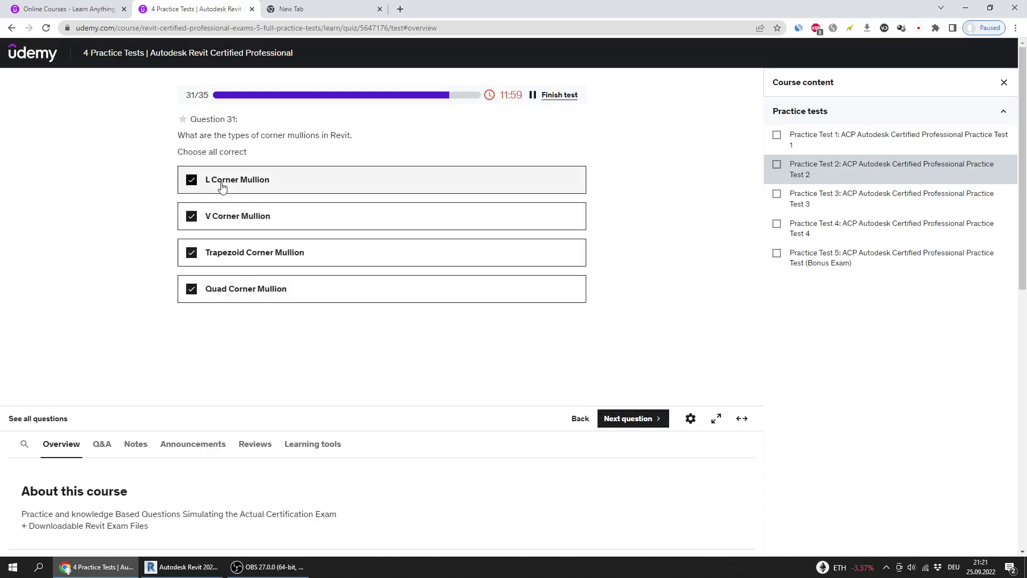
left_click(645, 425)
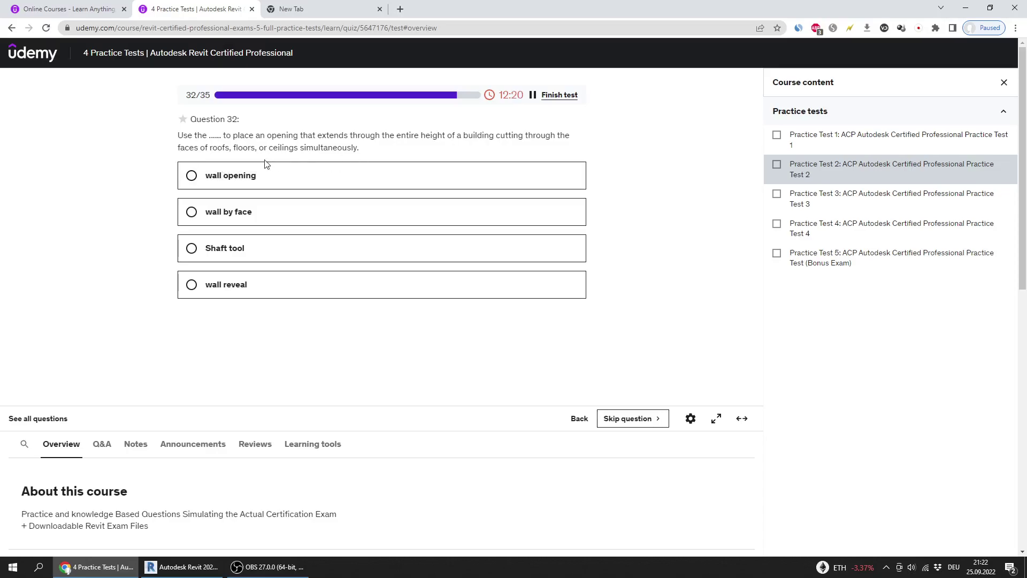
- Answer question 32 with Shaft tool and question 33 with True, advancing to question 34
left_click(253, 258)
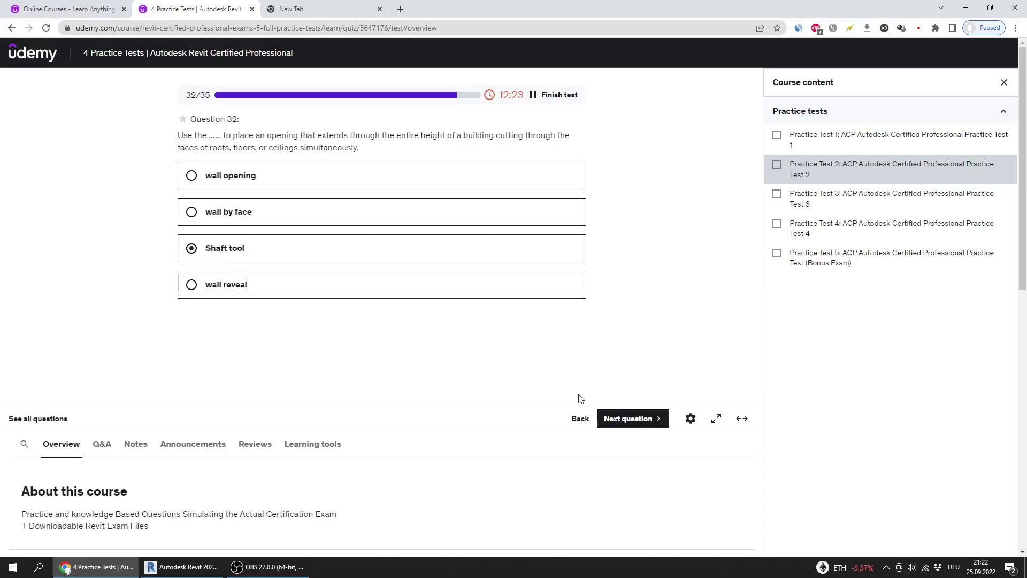
left_click(627, 423)
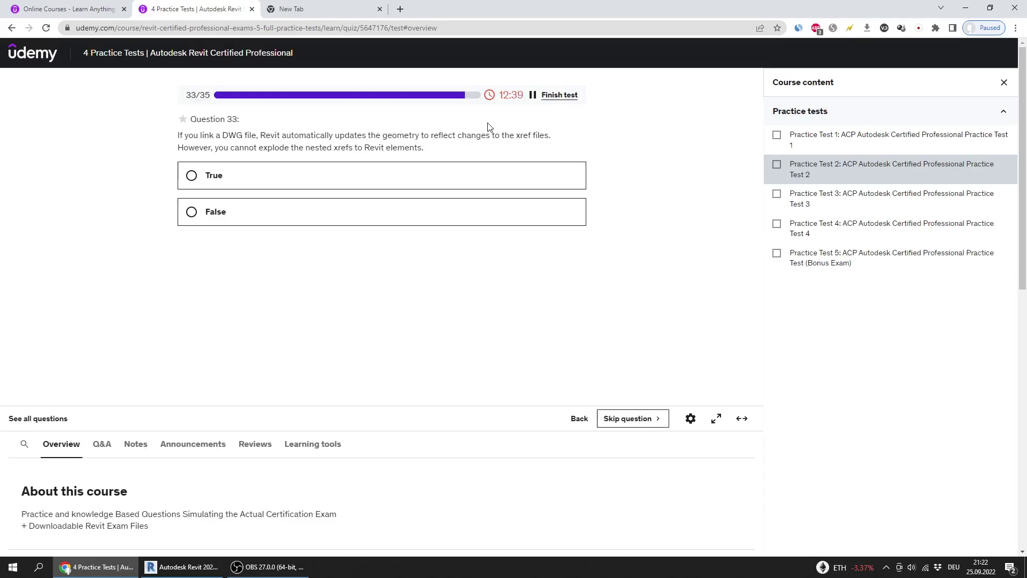
left_click(314, 178)
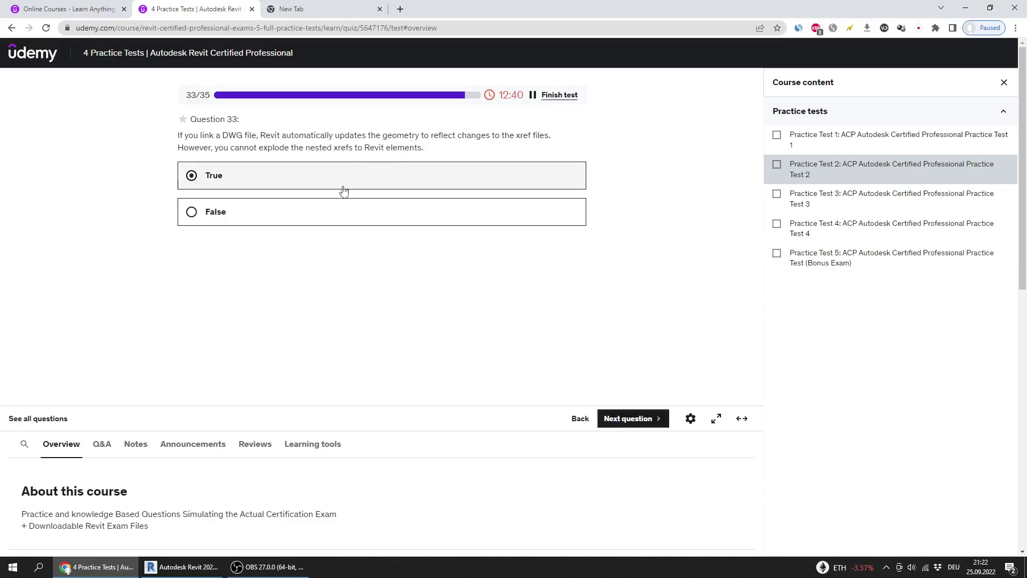
left_click(647, 420)
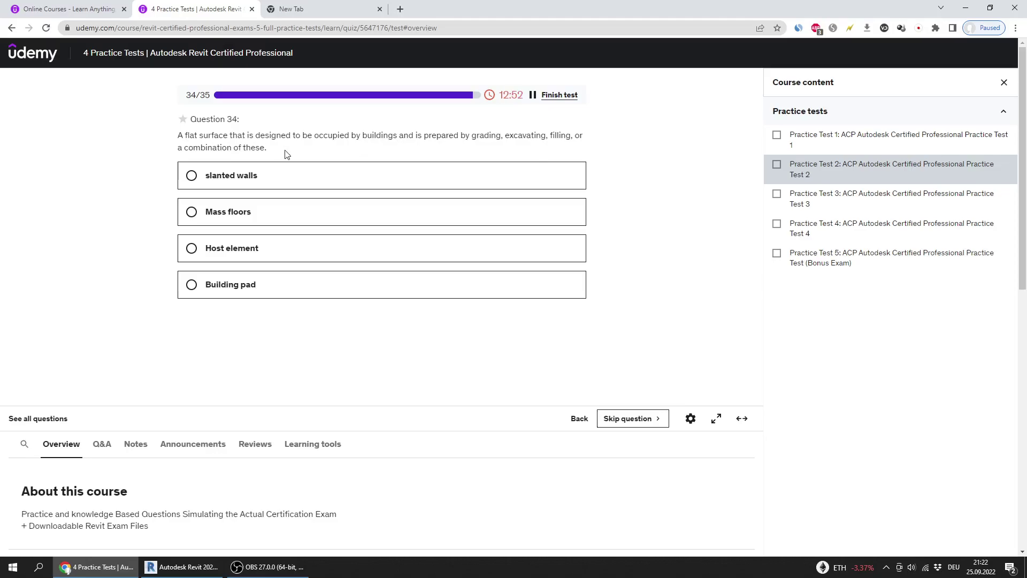
- Answer question 34 with Building pad, and question 35 with Depth/Height, join status and Unconnected Height
left_click(273, 297)
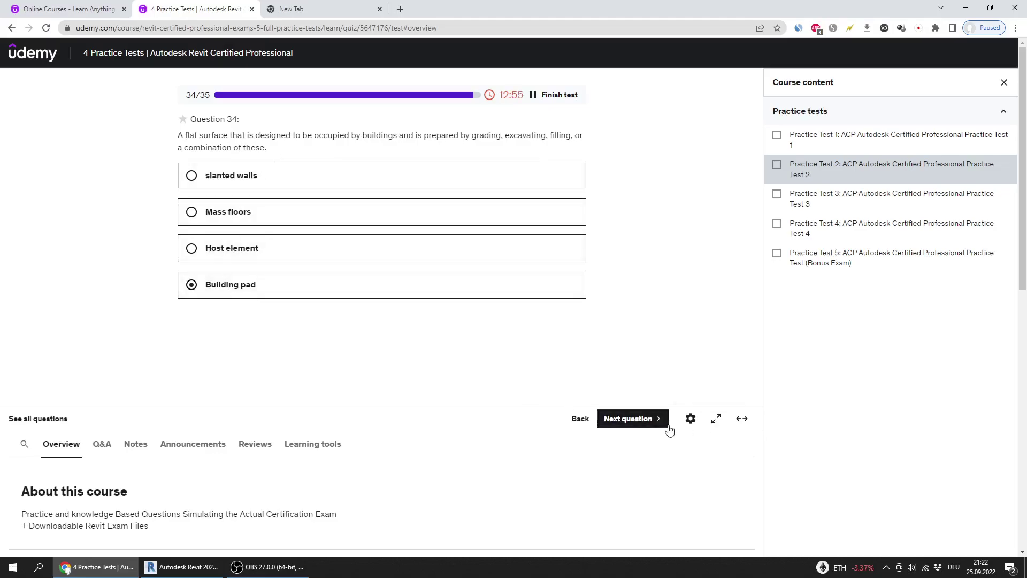
left_click(646, 426)
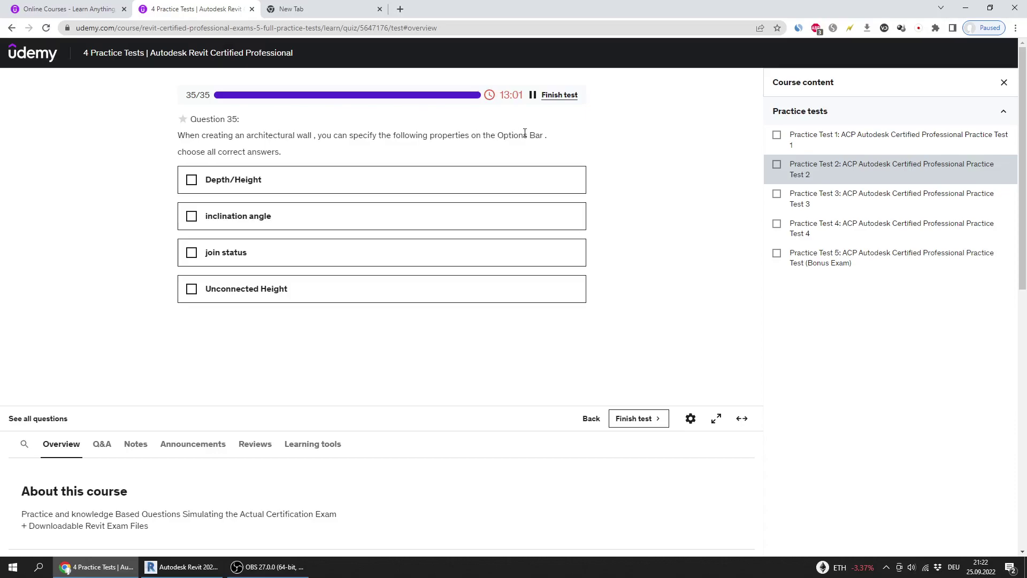
left_click(190, 180)
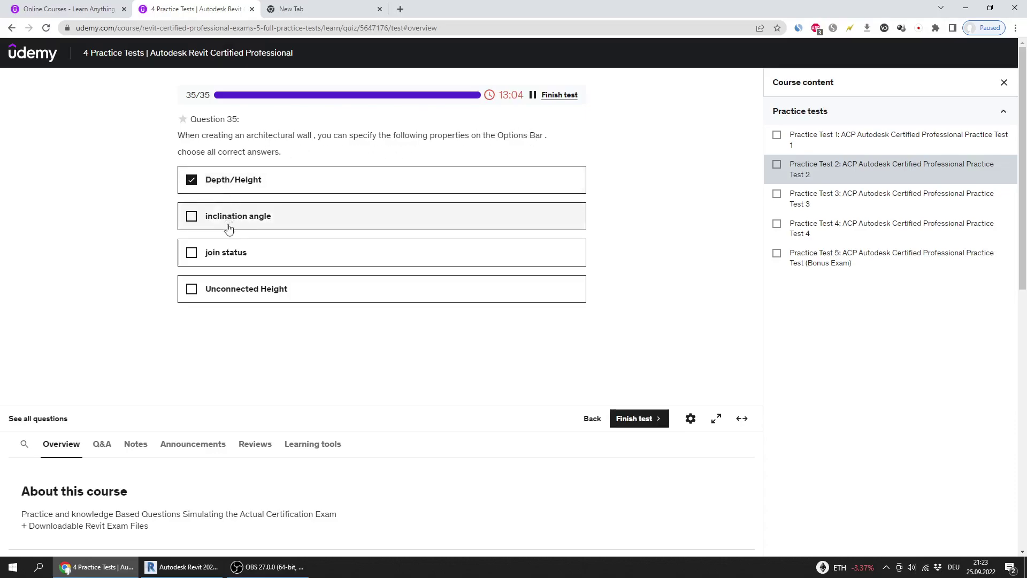
left_click(224, 254)
left_click(238, 294)
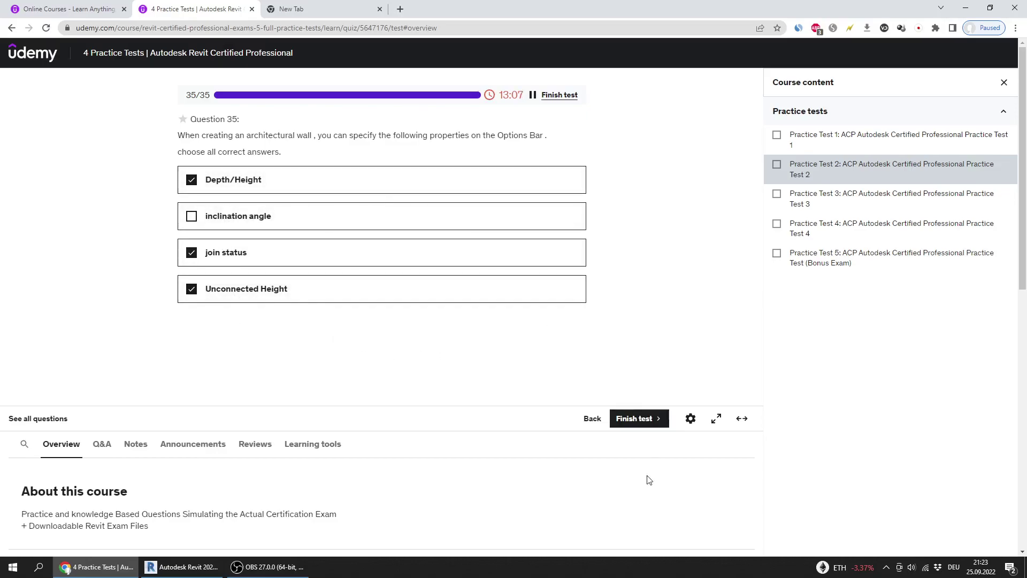